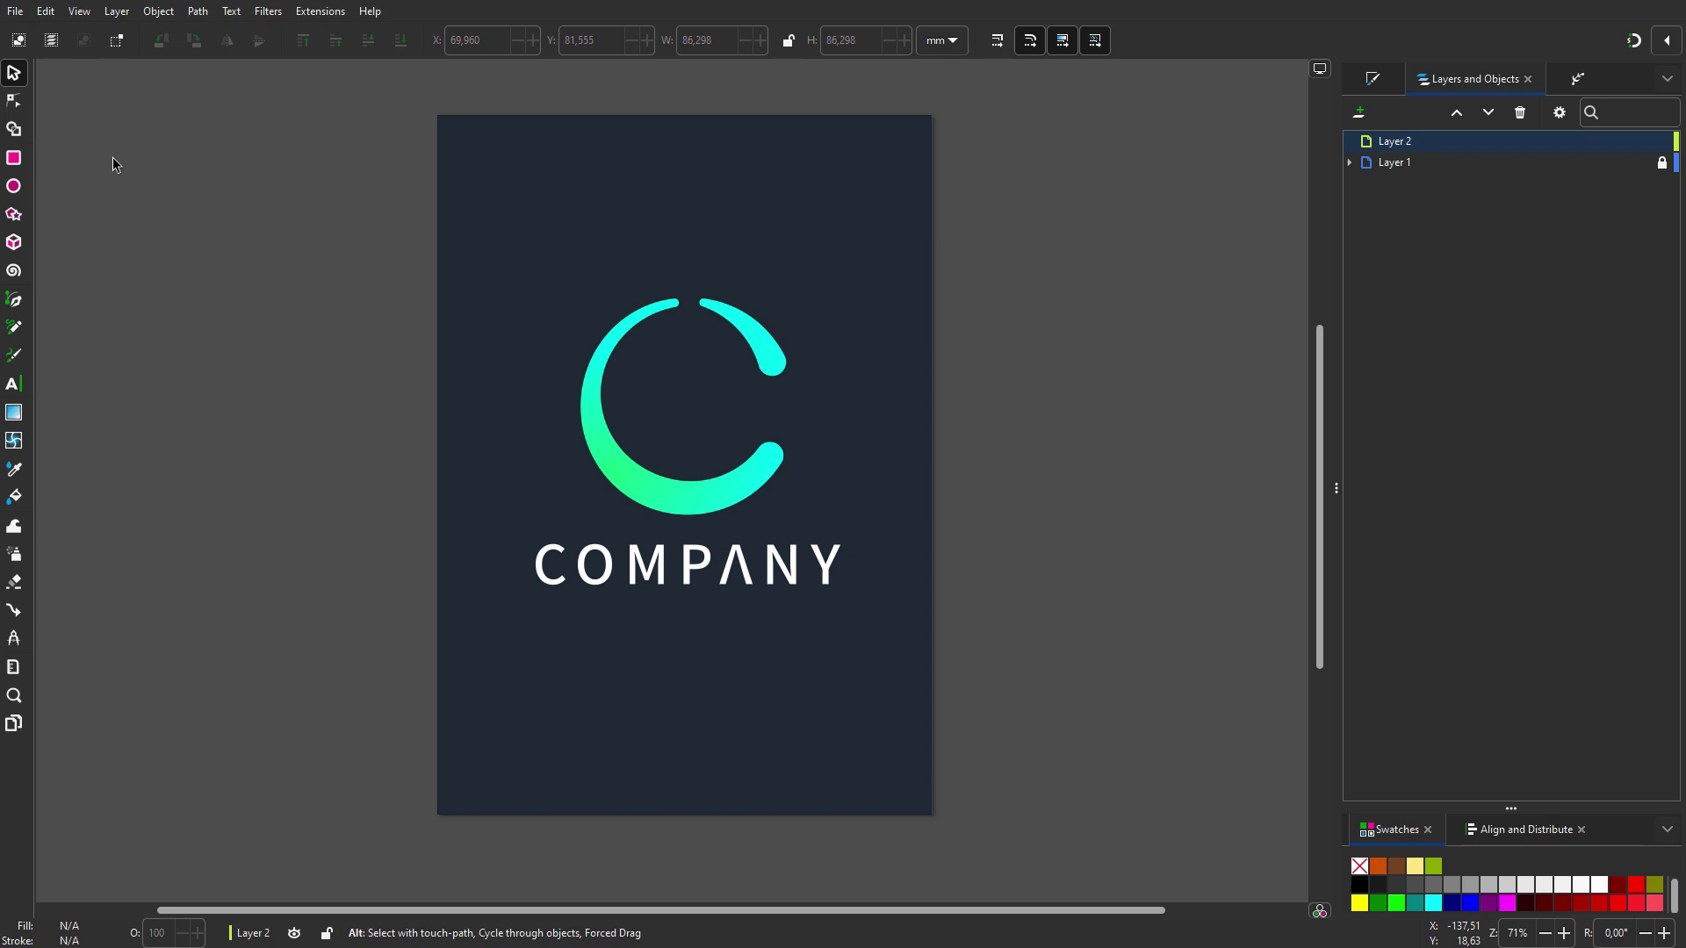
# Draw a circle over the C, fit it, and trim it into an arc spanning 34.233° to 260.538°.
pyautogui.click(17, 188)
pyautogui.scroll(3, 685, 401)
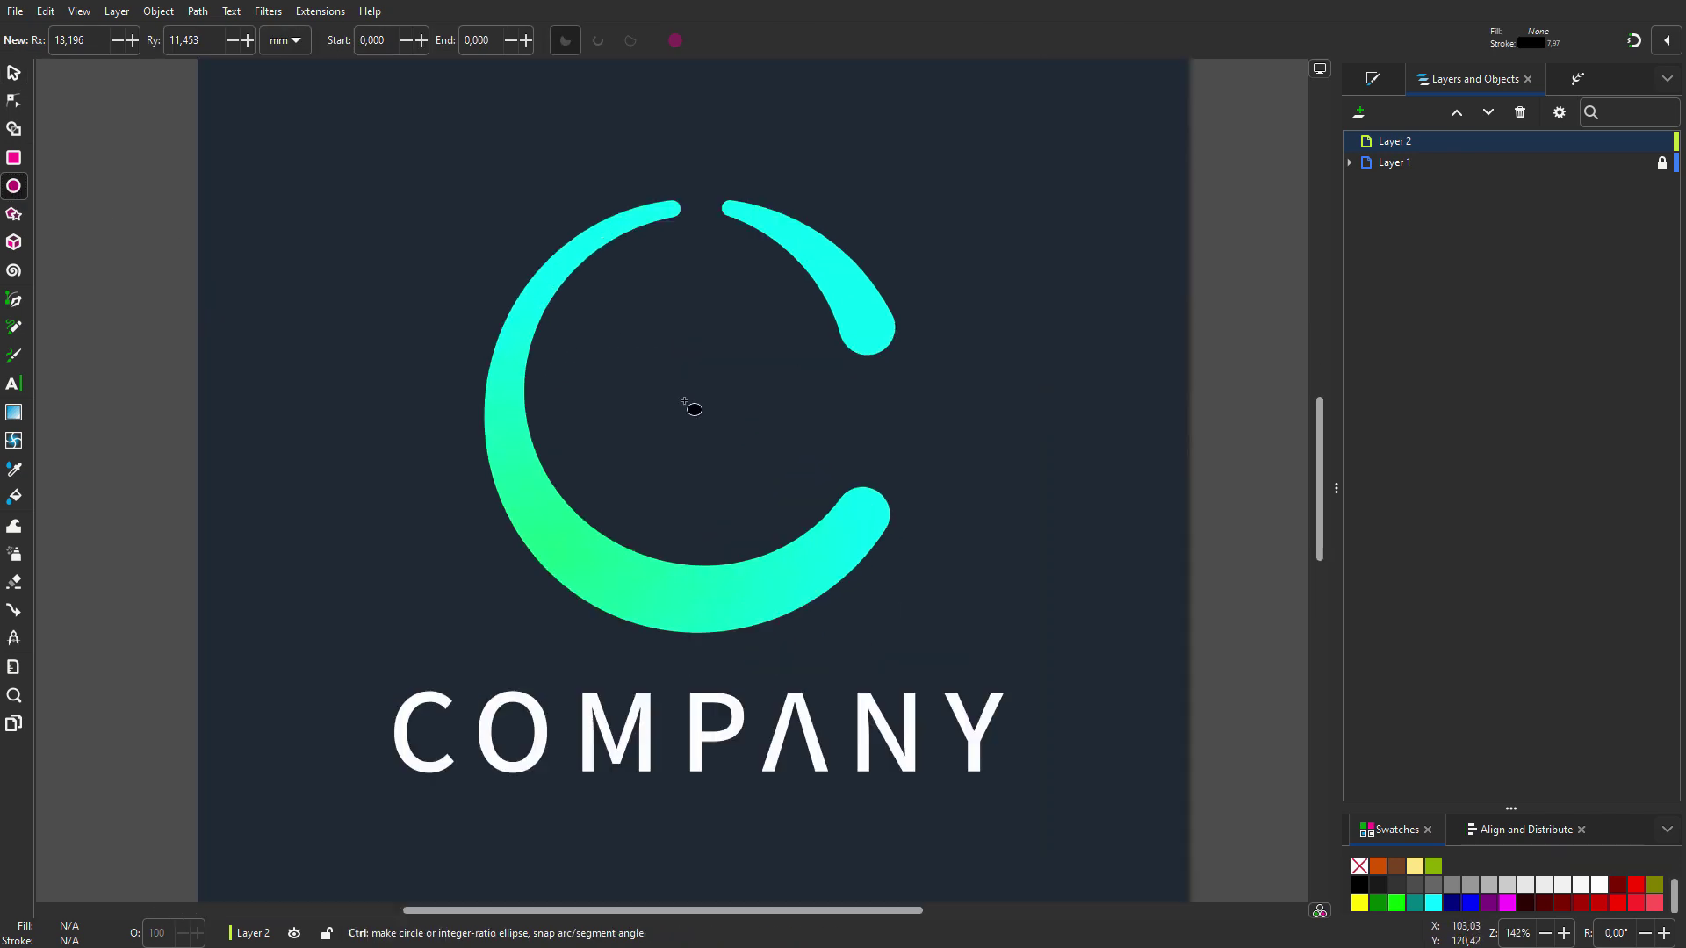
pyautogui.moveTo(448, 154); pyautogui.dragTo(1043, 745)
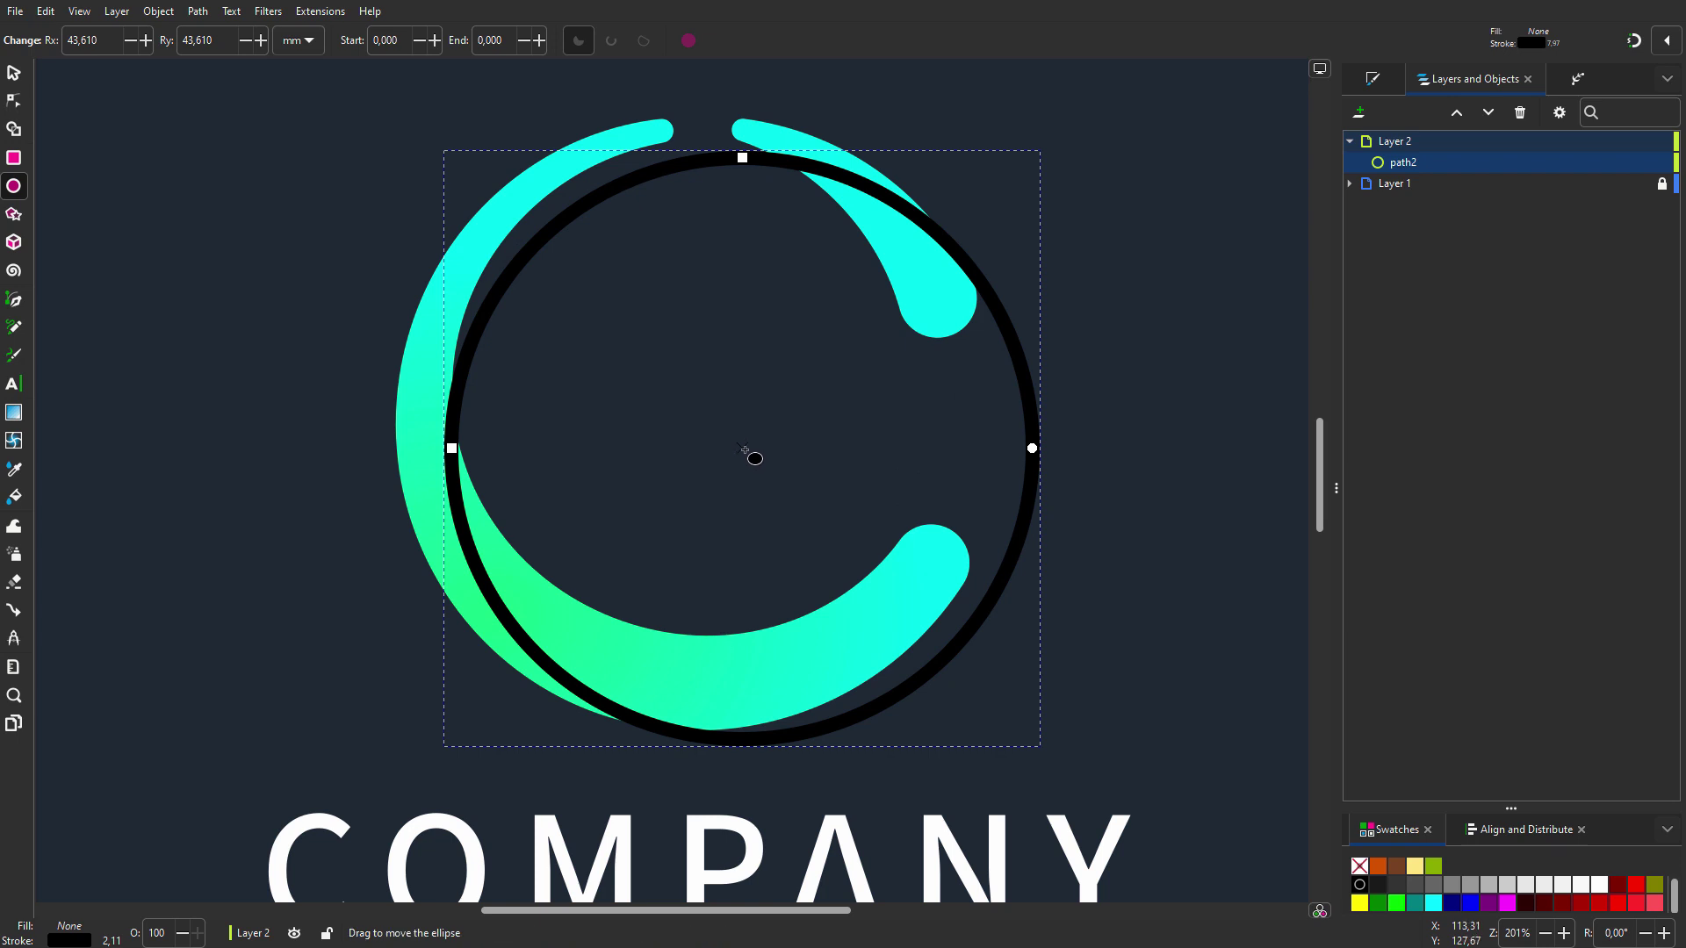
pyautogui.moveTo(745, 451); pyautogui.dragTo(719, 420)
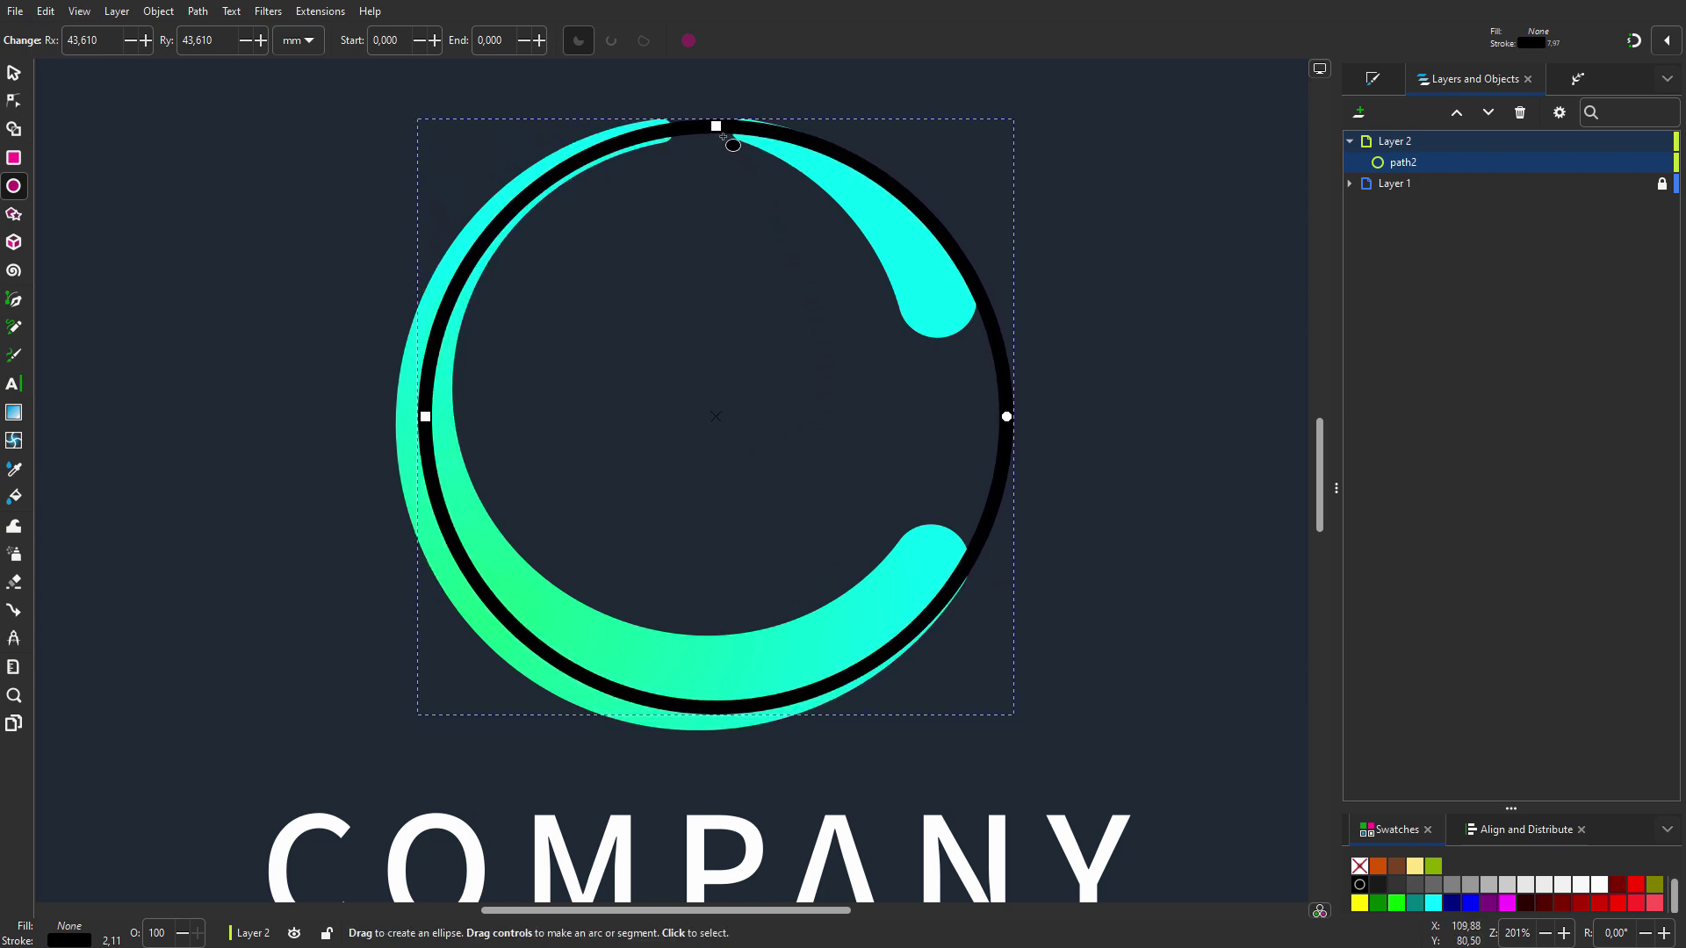
pyautogui.moveTo(717, 126); pyautogui.dragTo(716, 137)
pyautogui.moveTo(715, 421); pyautogui.dragTo(704, 410)
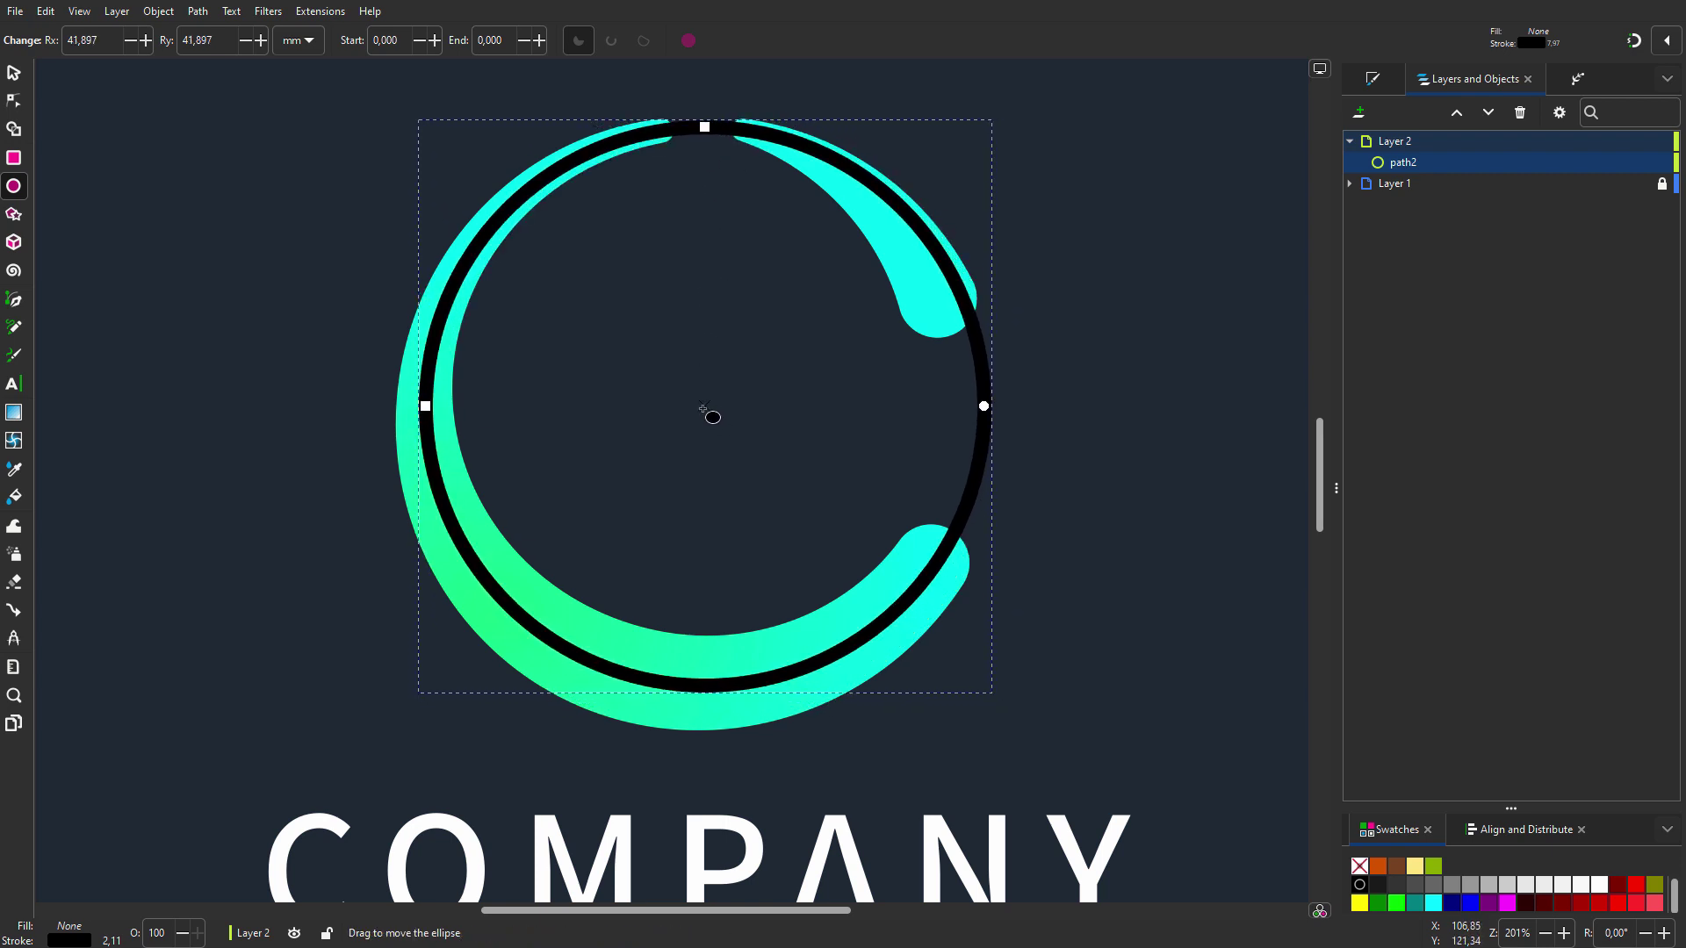
pyautogui.moveTo(983, 406); pyautogui.dragTo(936, 563)
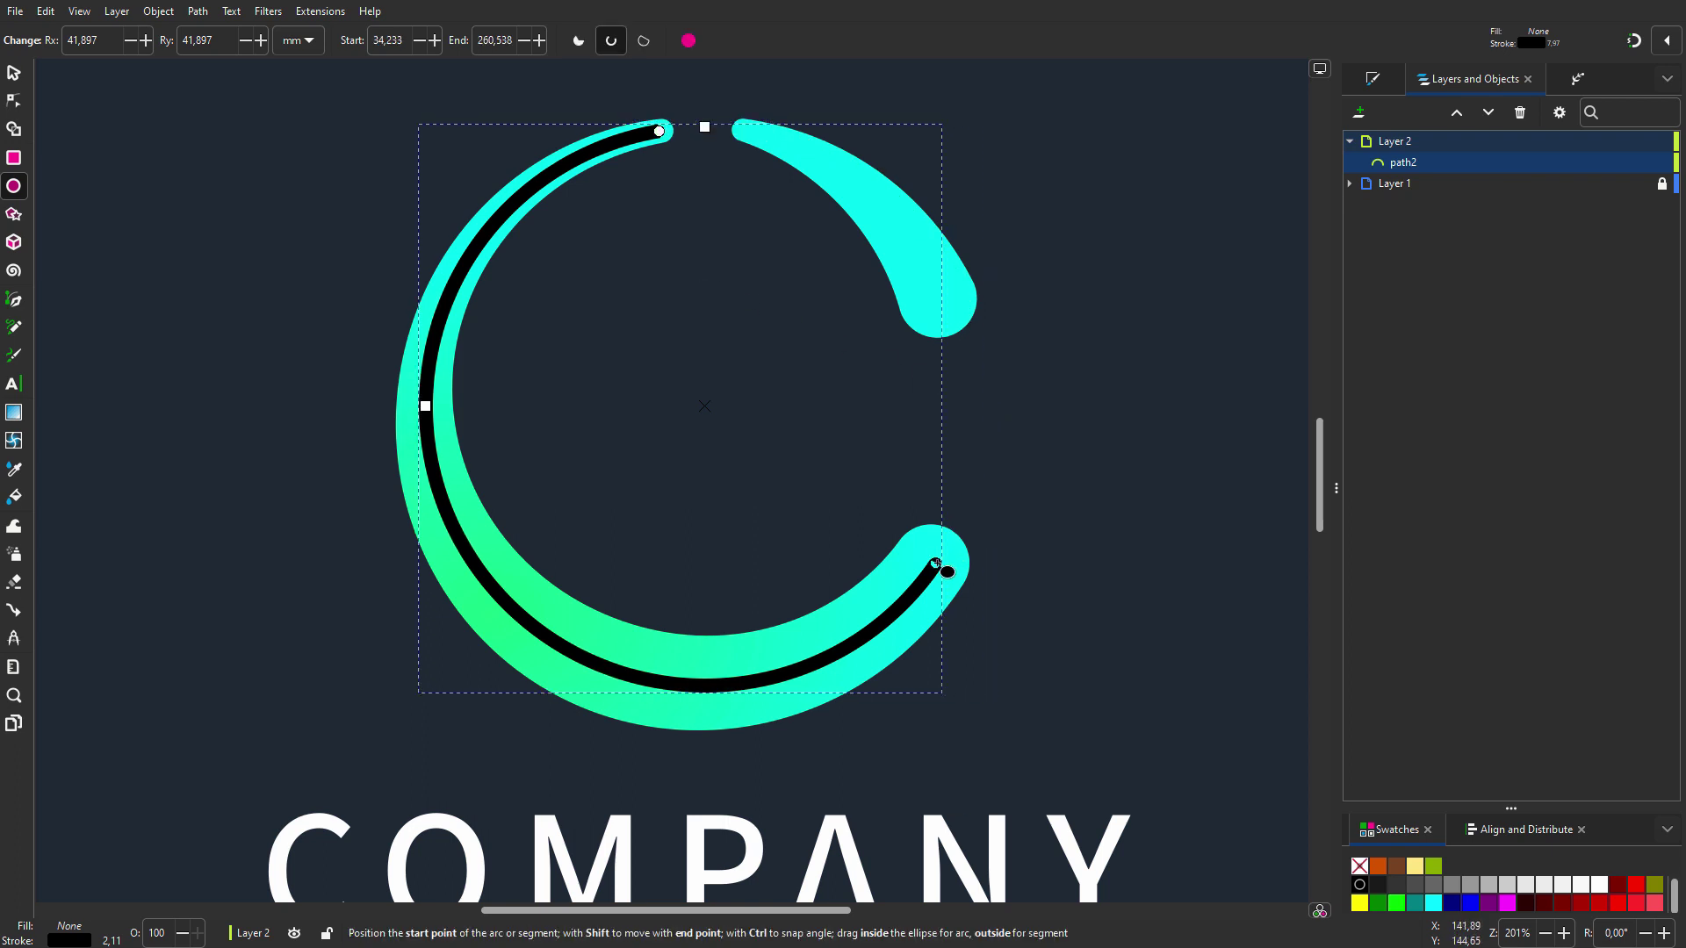
# Apply a Power stroke effect with Round start and end caps and widen the arc's lower end.
pyautogui.click(1578, 78)
pyautogui.click(1662, 117)
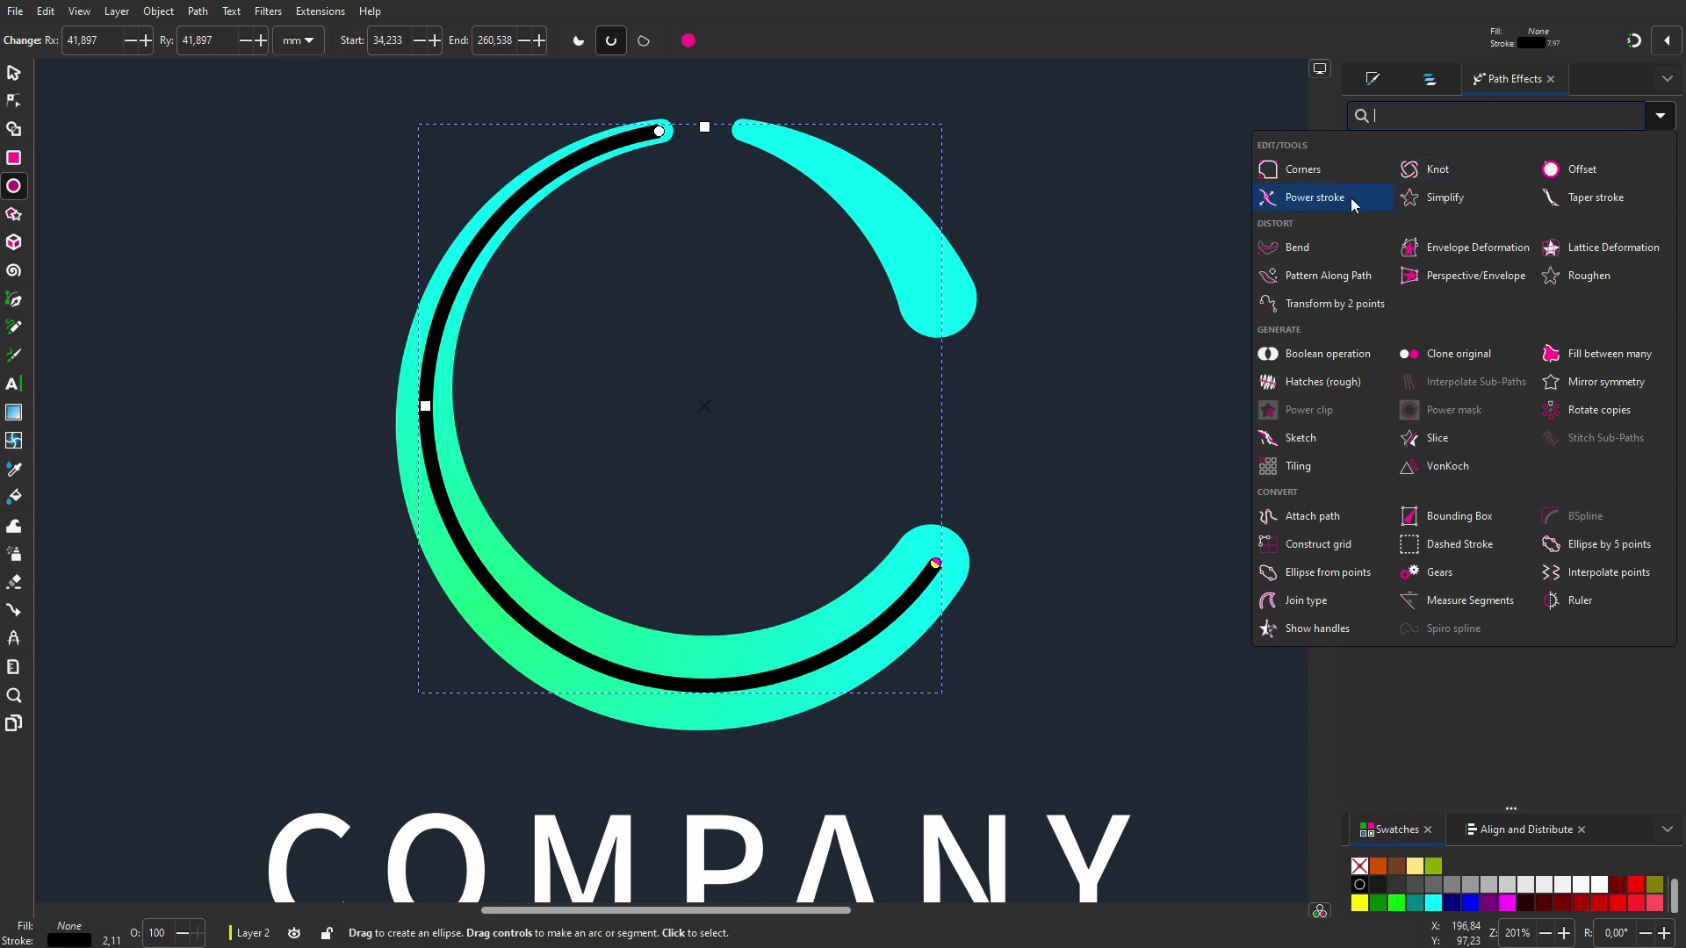
pyautogui.click(1351, 198)
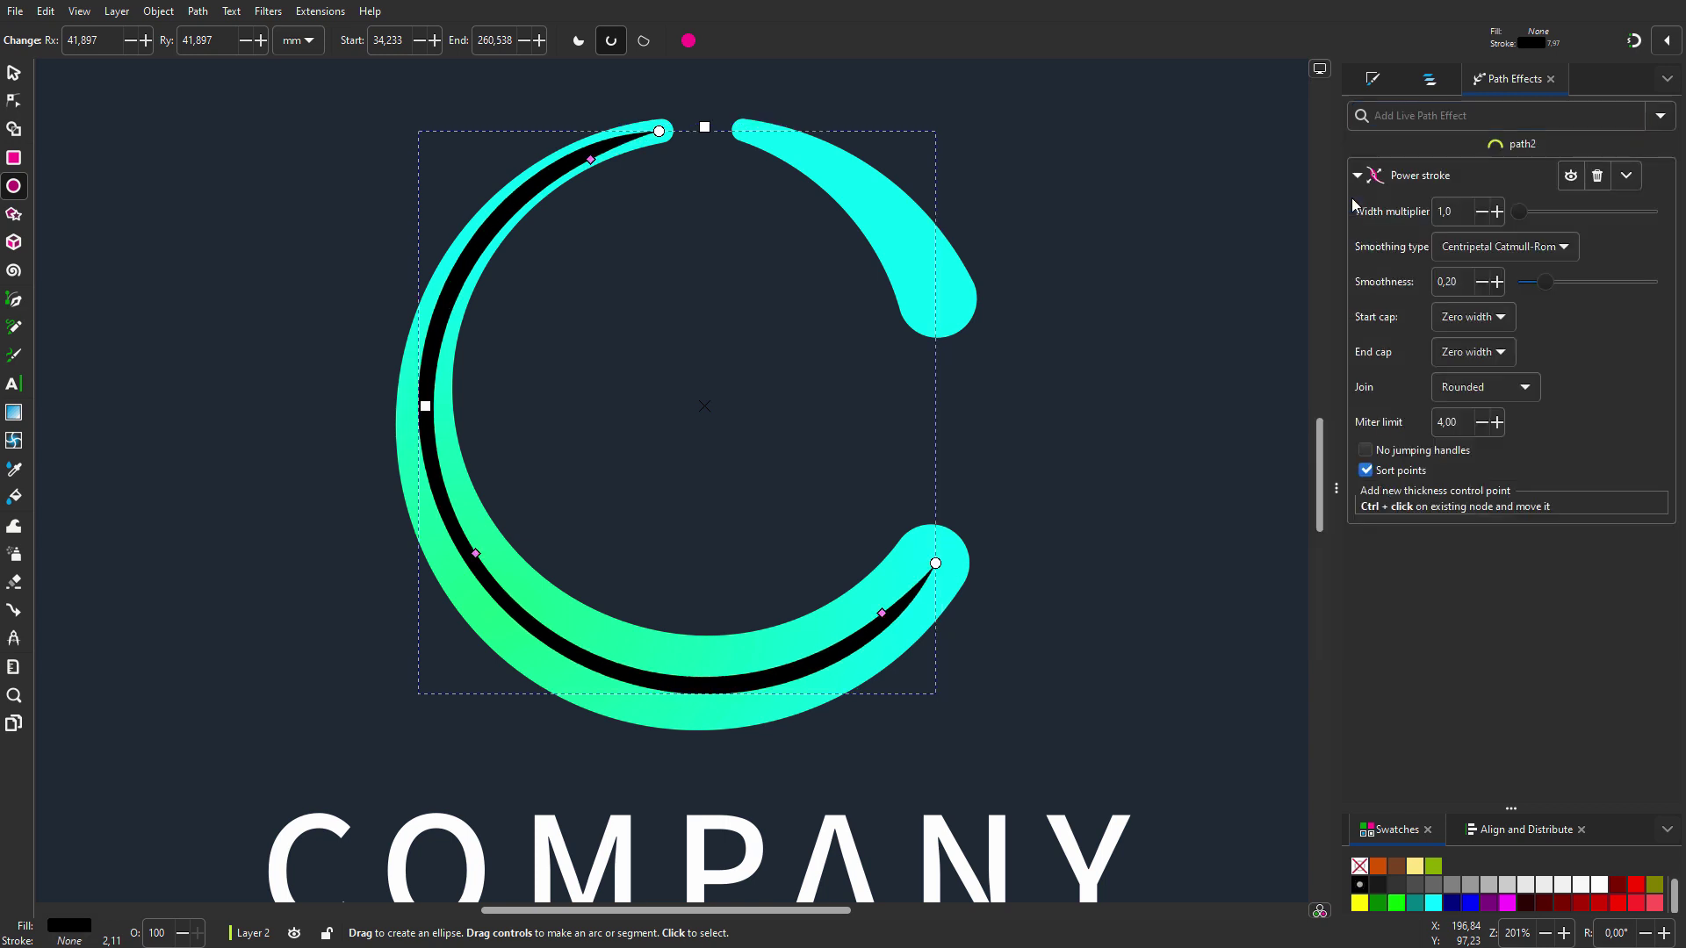
pyautogui.click(1474, 317)
pyautogui.click(1475, 293)
pyautogui.click(1481, 353)
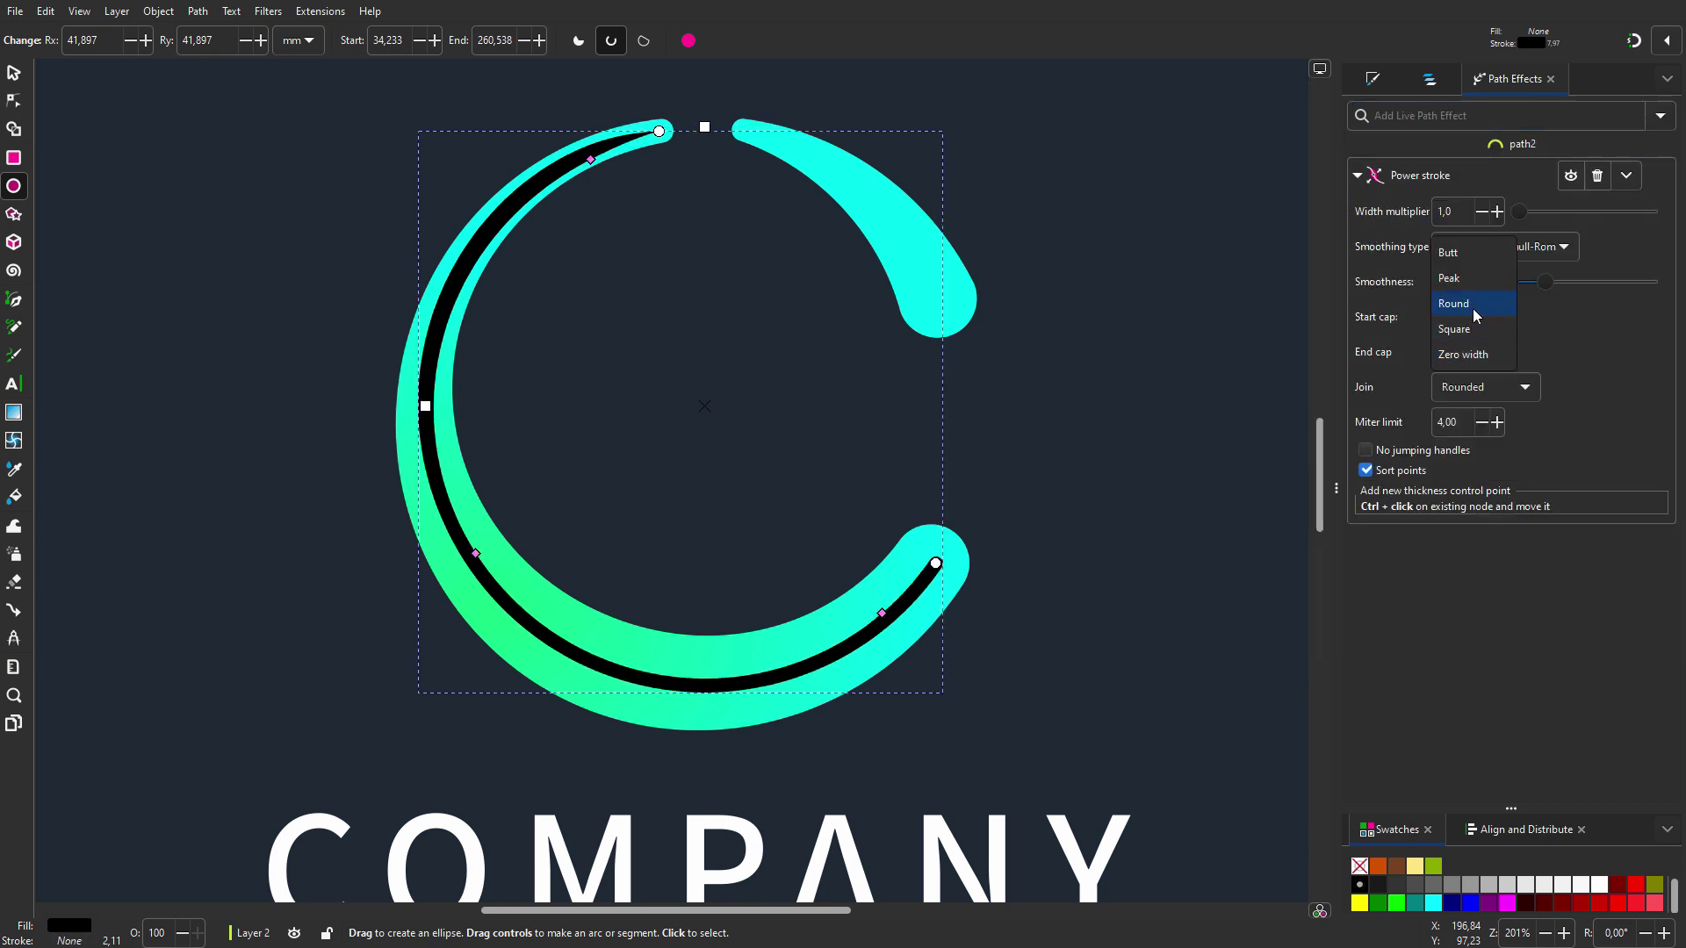
pyautogui.click(1474, 304)
pyautogui.scroll(3, 984, 575)
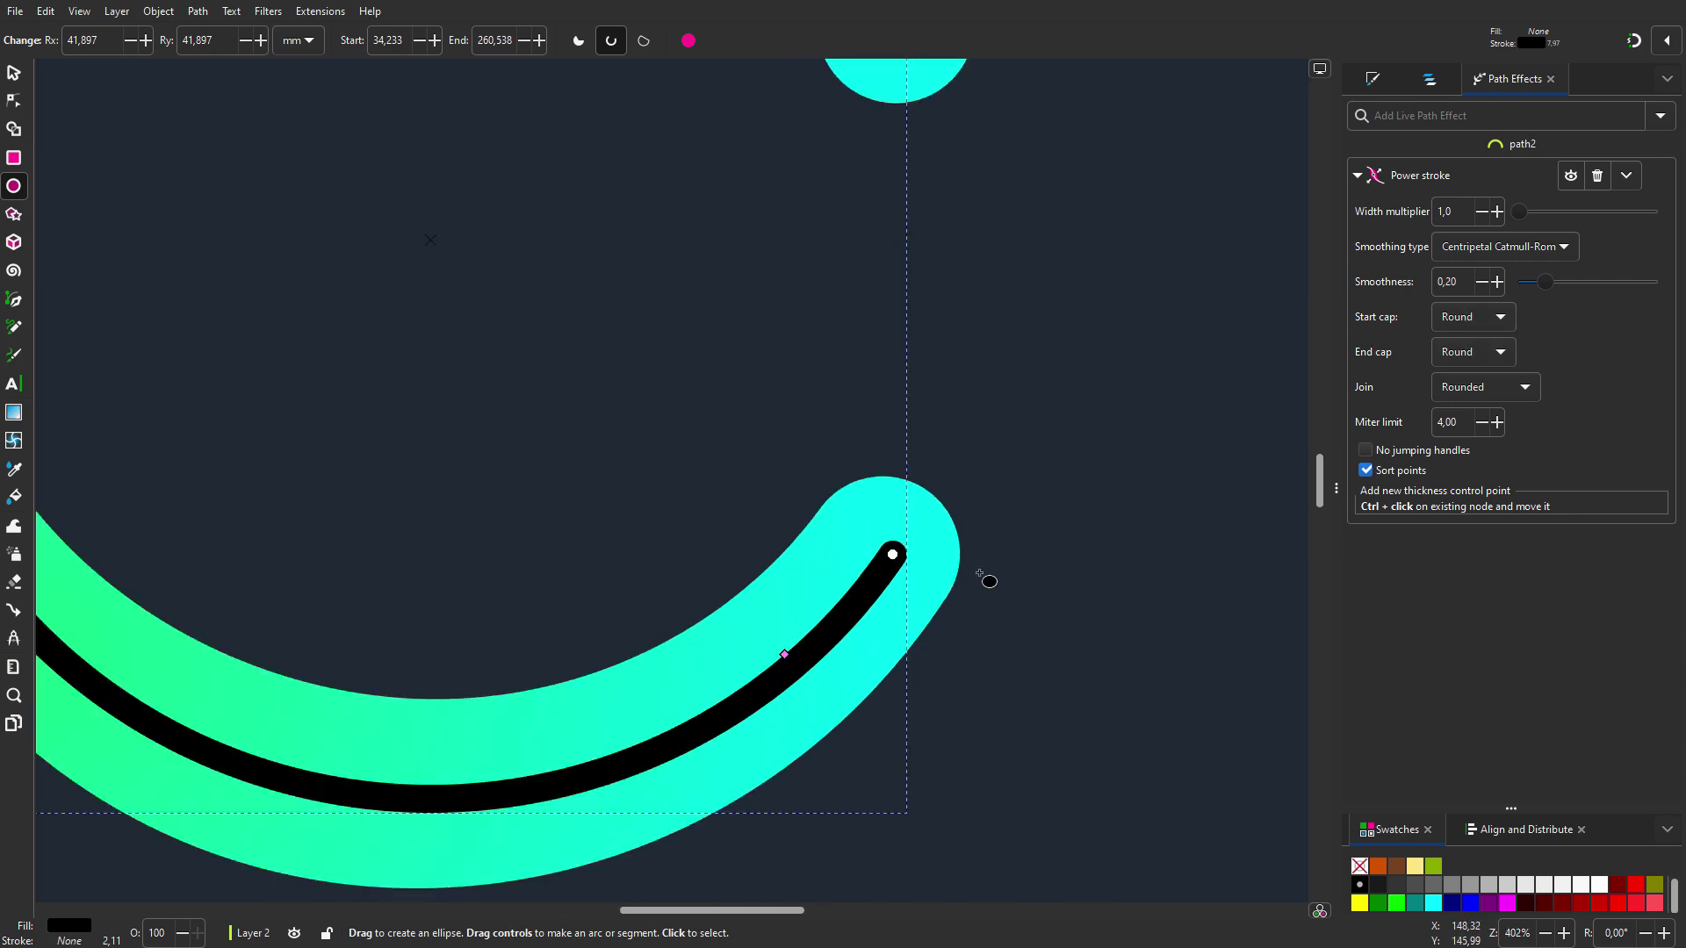
pyautogui.moveTo(757, 657); pyautogui.dragTo(812, 446)
# Set the path2 arc's opacity to 68%.
pyautogui.click(1428, 80)
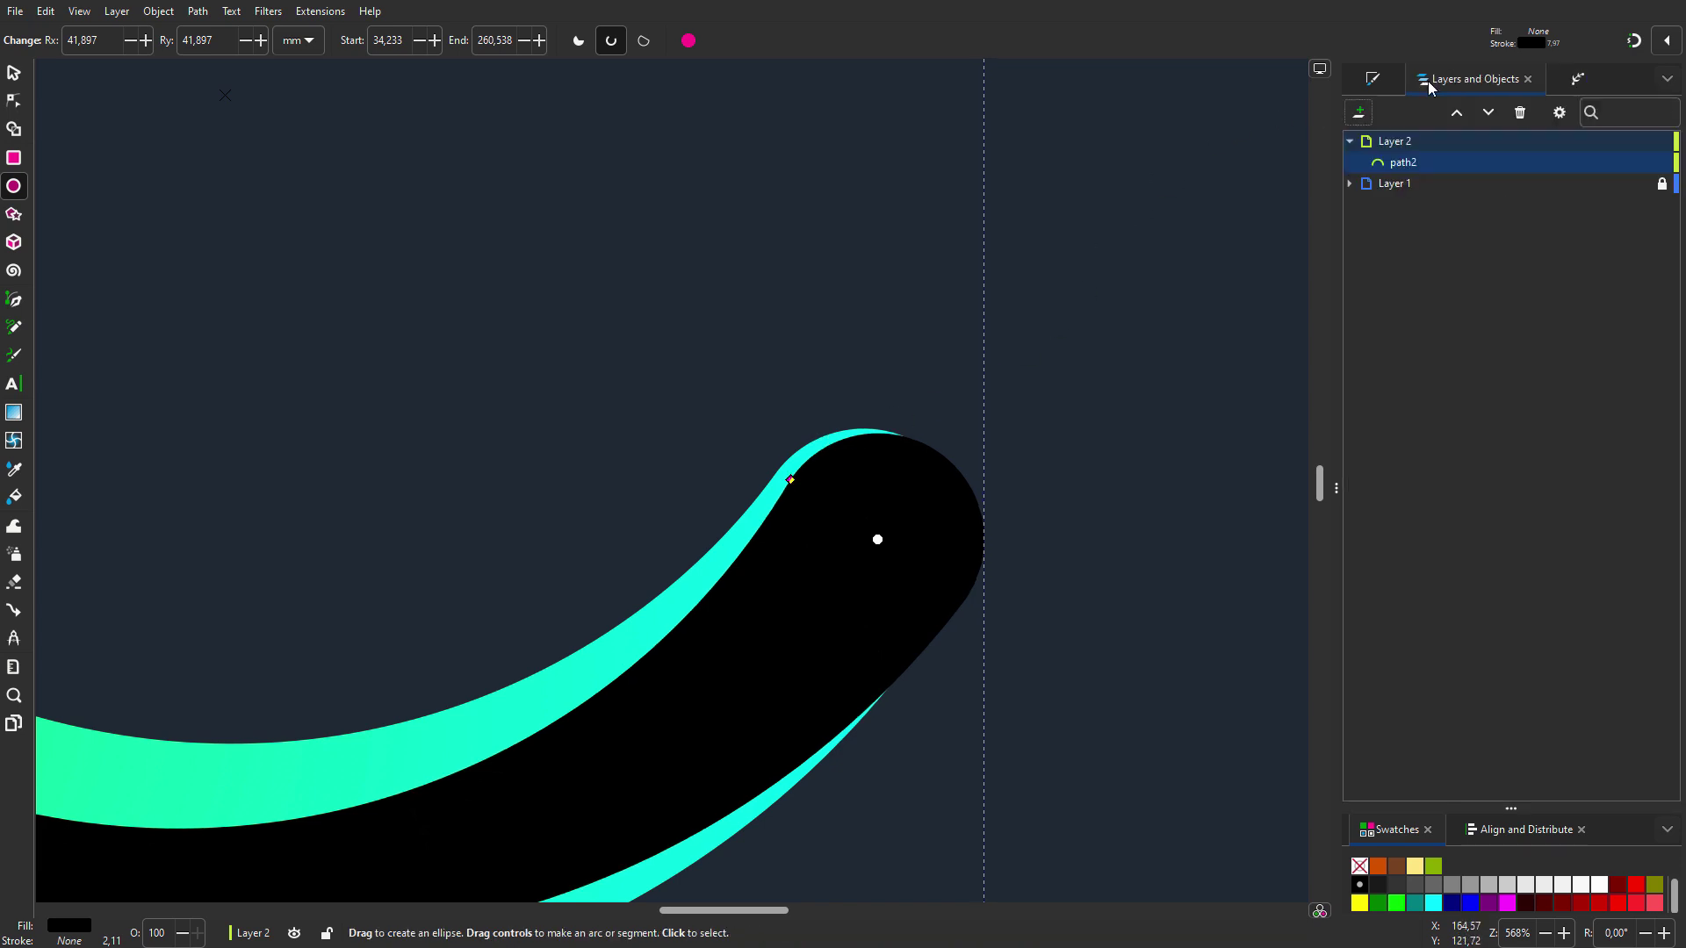
pyautogui.click(1622, 164)
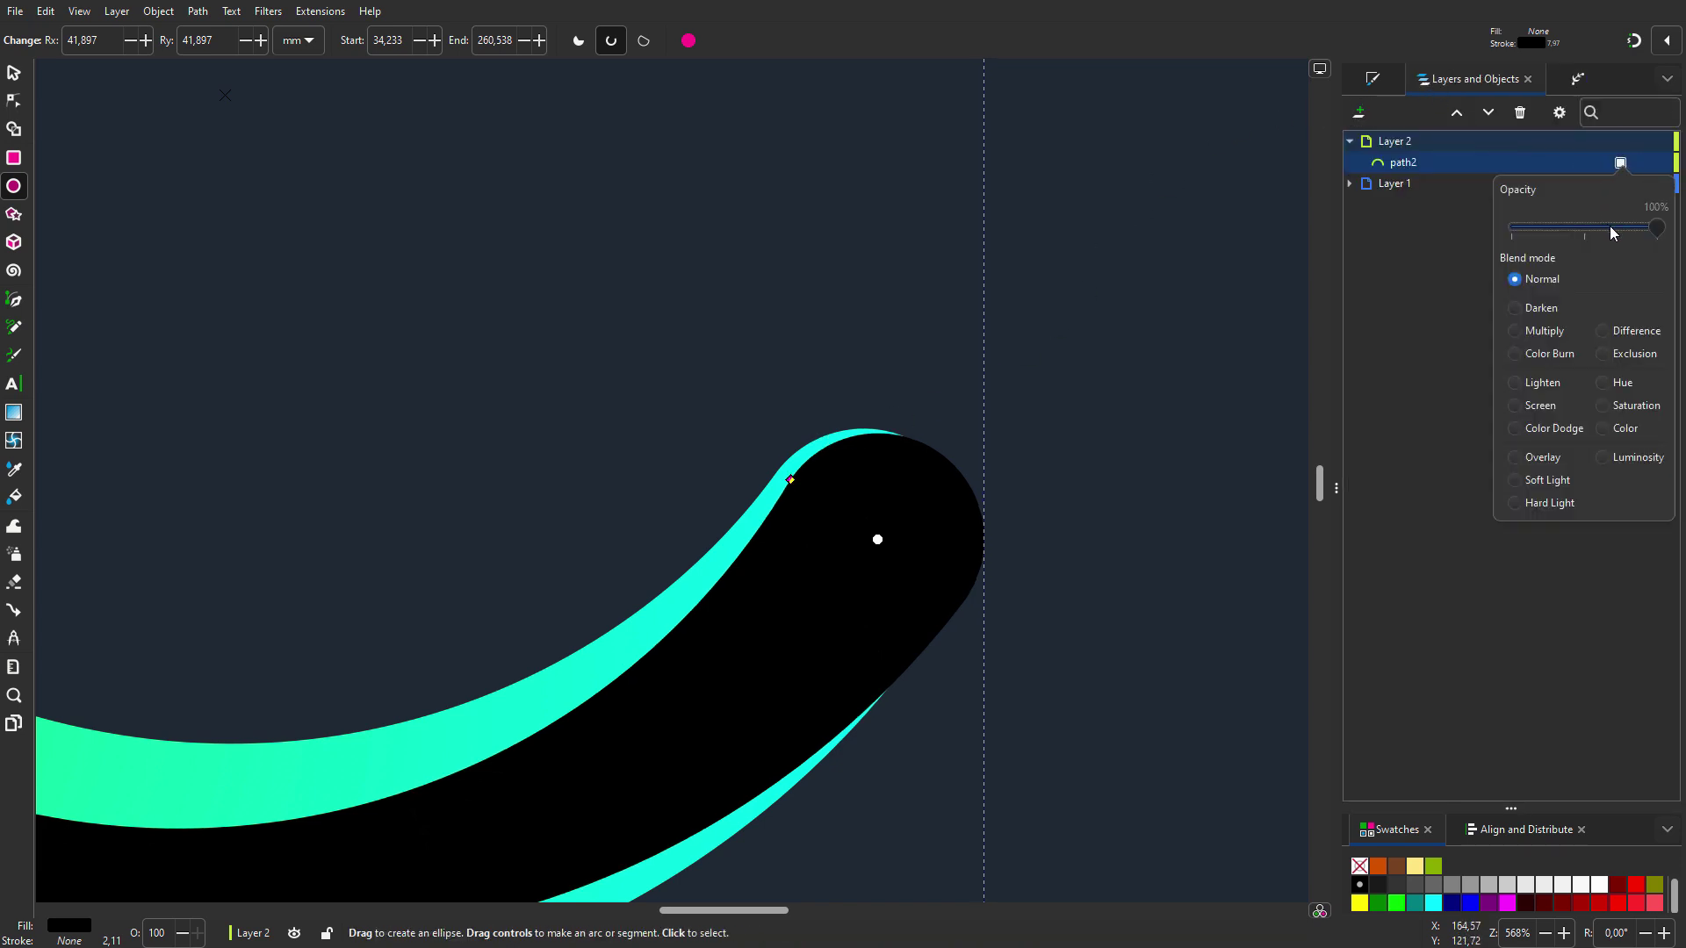
pyautogui.click(1611, 227)
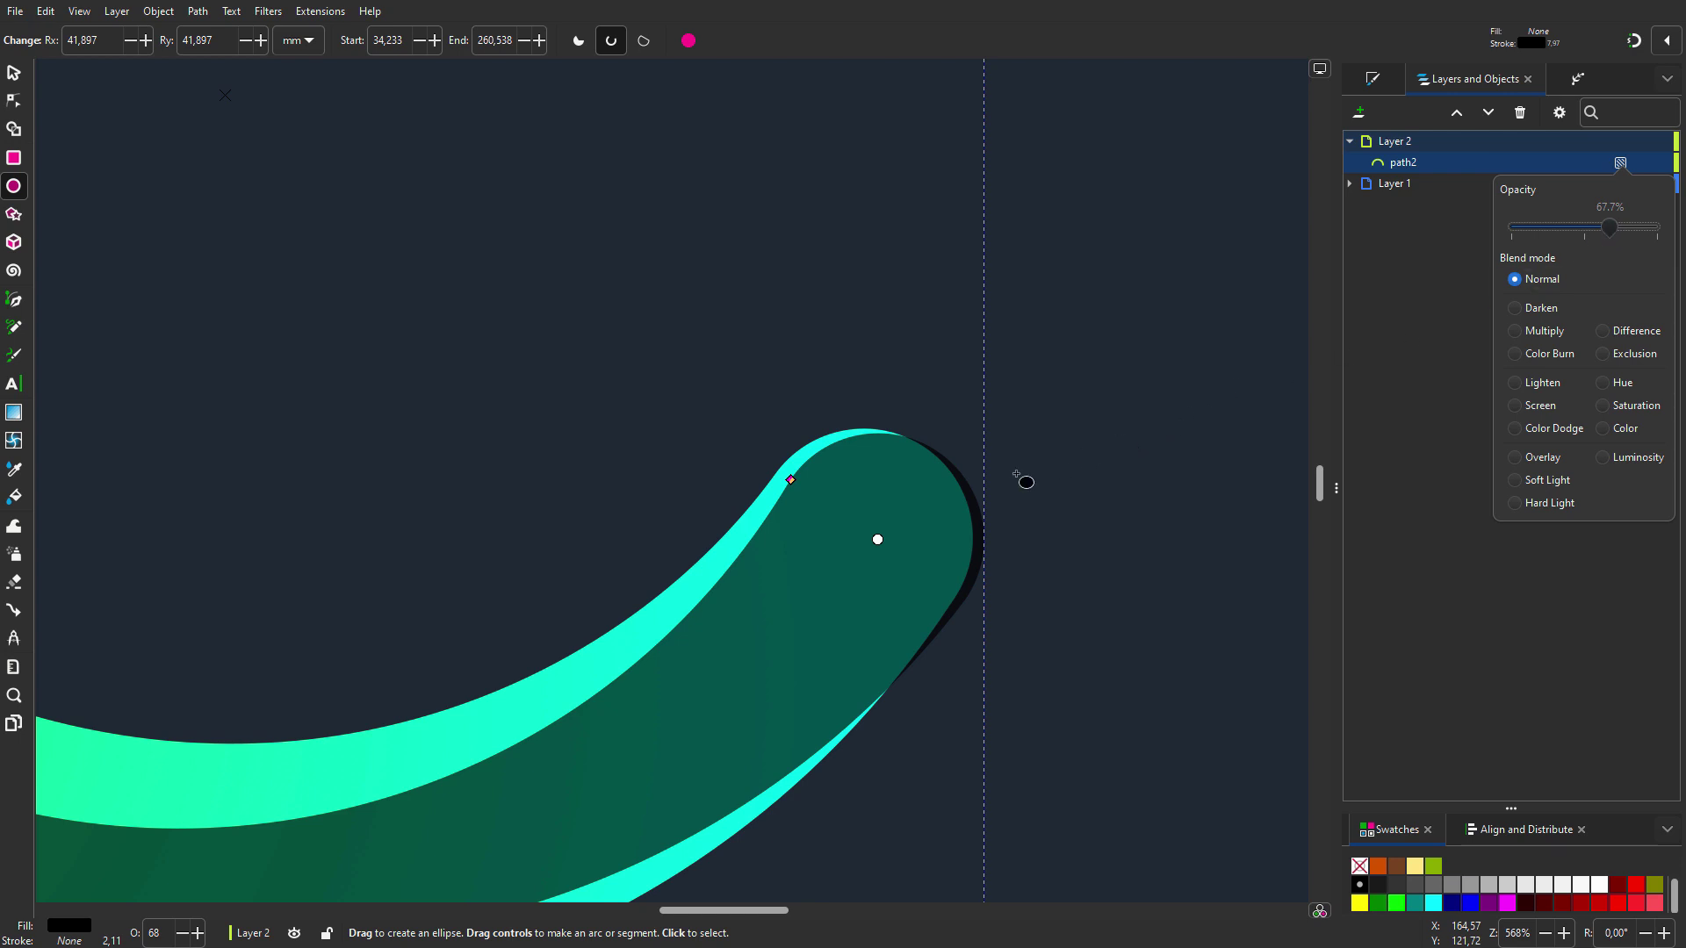
pyautogui.click(1025, 481)
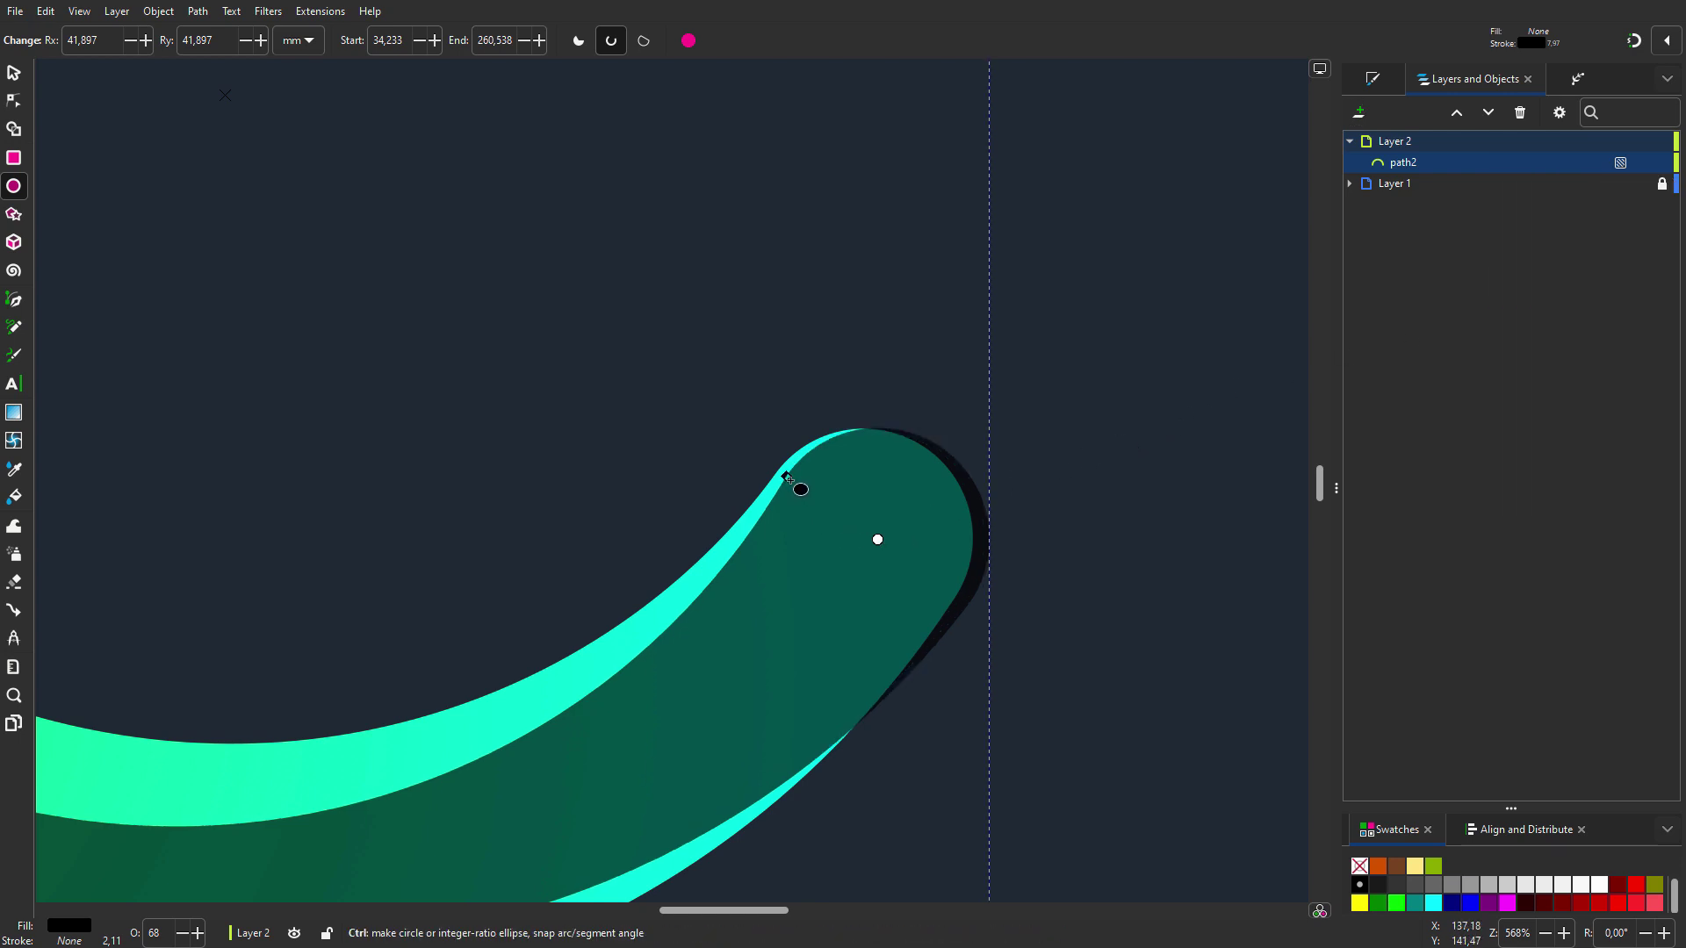
# Widen the power stroke near the arc's top end.
pyautogui.scroll(-3, 795, 483)
pyautogui.scroll(2, 682, 385)
pyautogui.scroll(1, 599, 265)
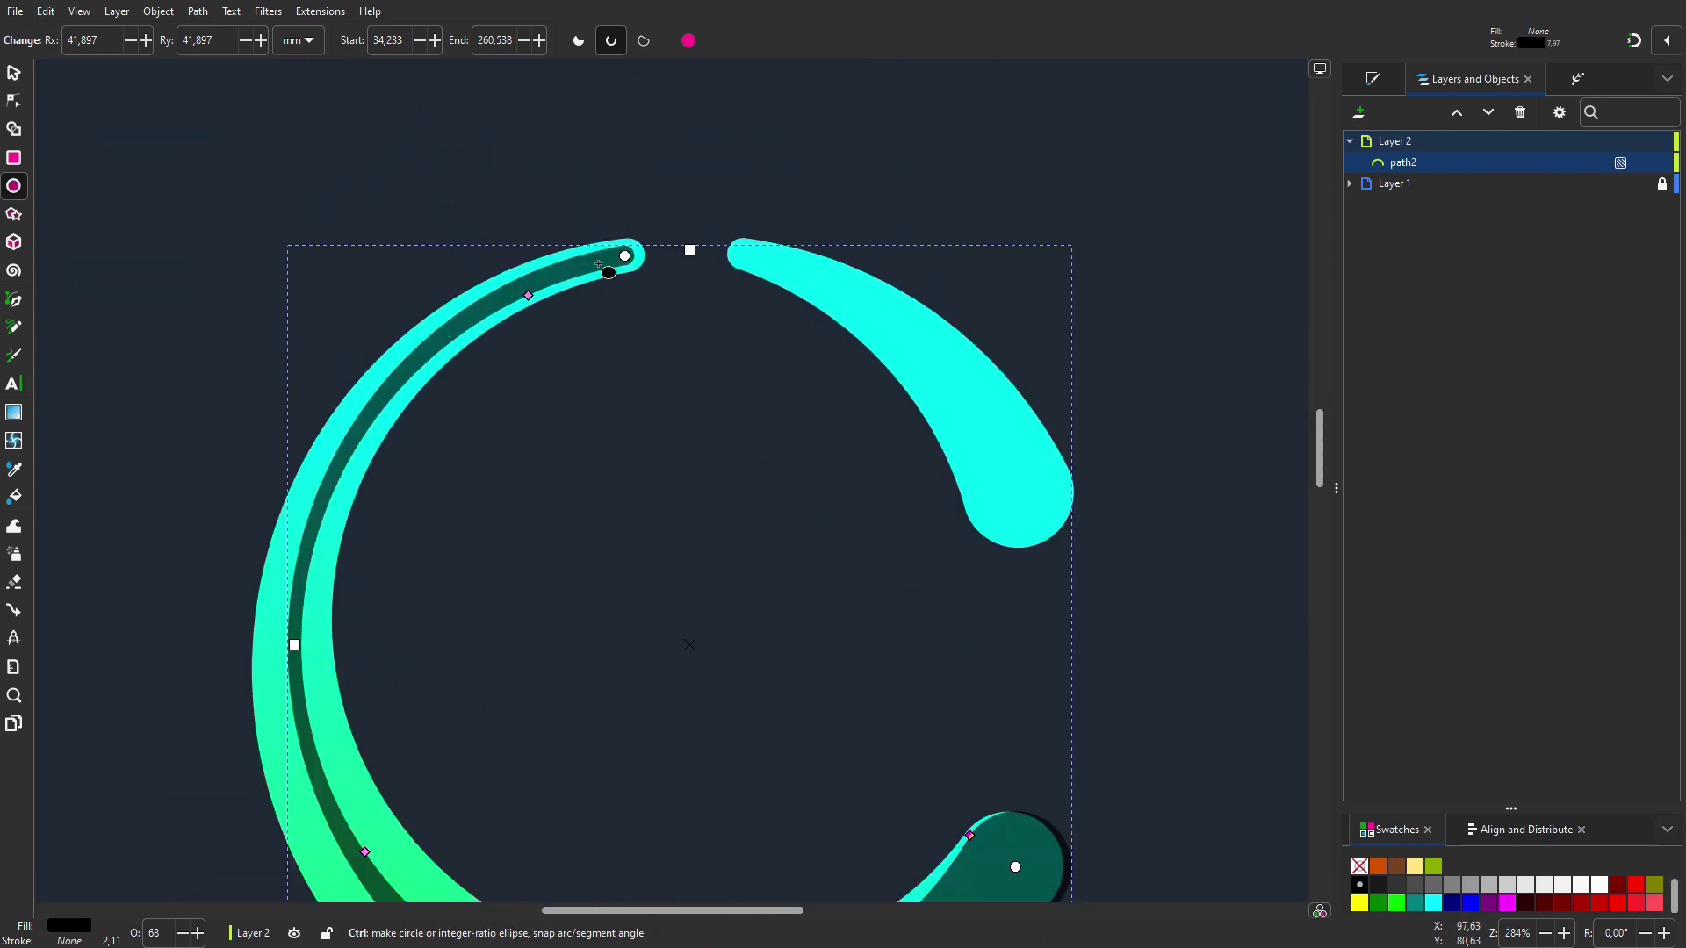
pyautogui.scroll(3, 599, 264)
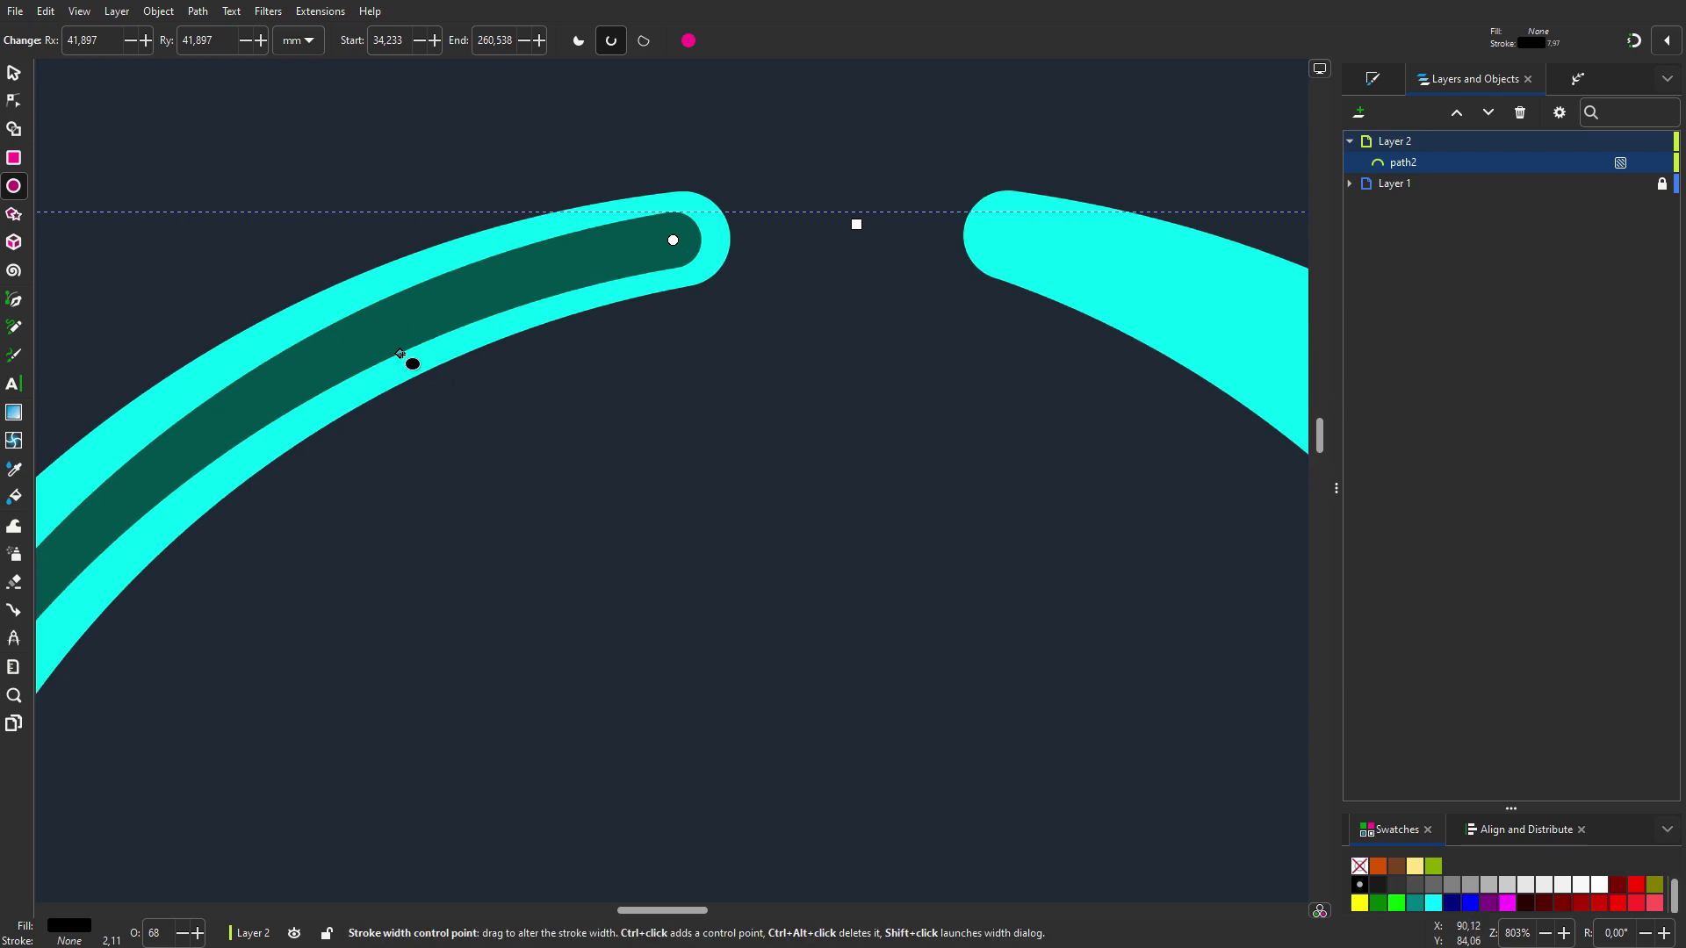
pyautogui.moveTo(400, 354)
pyautogui.mouseDown()
pyautogui.moveTo(655, 301)
pyautogui.moveTo(689, 246)
pyautogui.mouseUp()
pyautogui.scroll(-3, 741, 312)
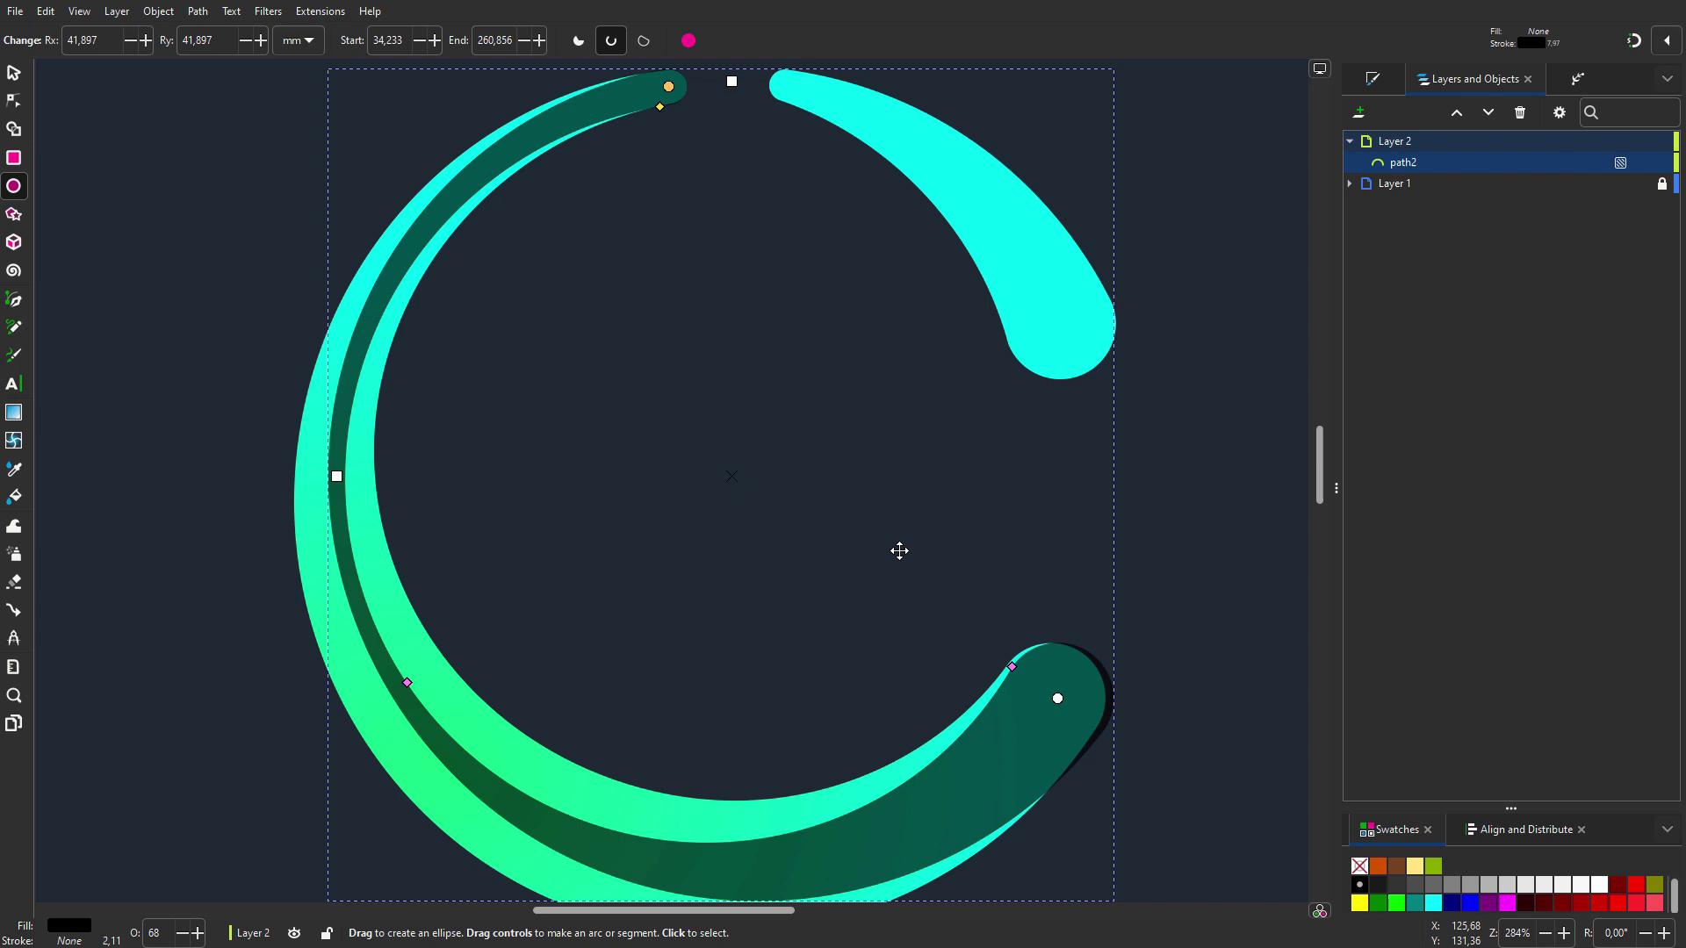
pyautogui.scroll(-3, 899, 550)
pyautogui.scroll(3, 891, 572)
pyautogui.scroll(-2, 1103, 681)
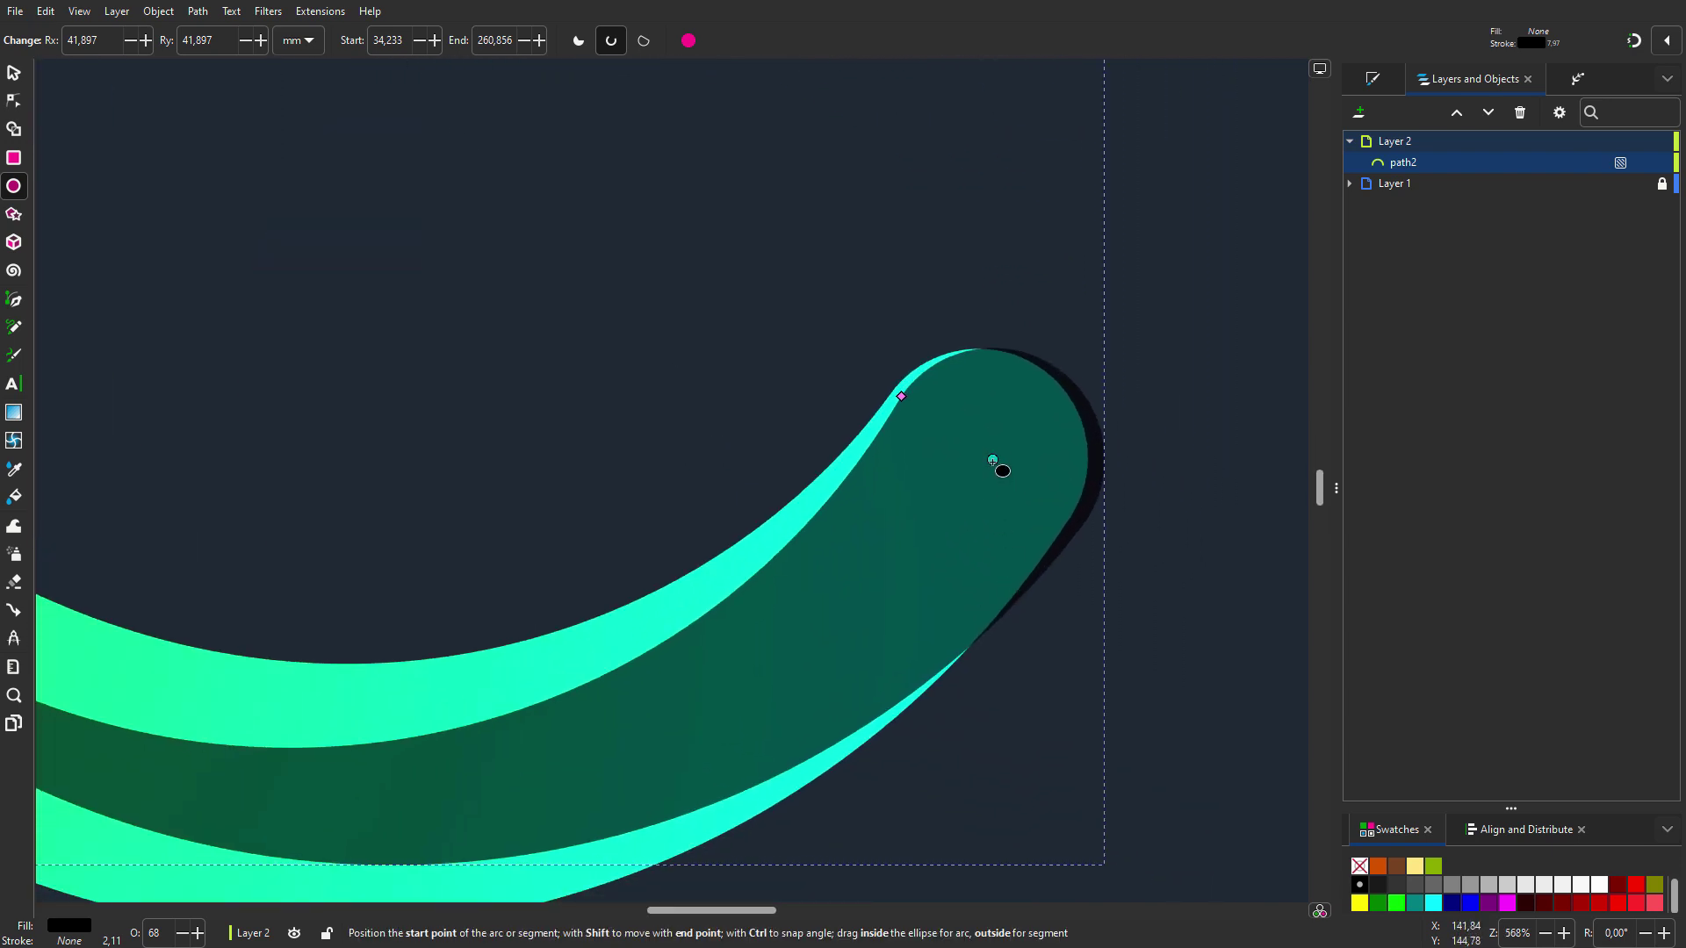
# Scale the arc slightly and shift its lower end so it spans 34.896° to 261.183°.
pyautogui.press('s')
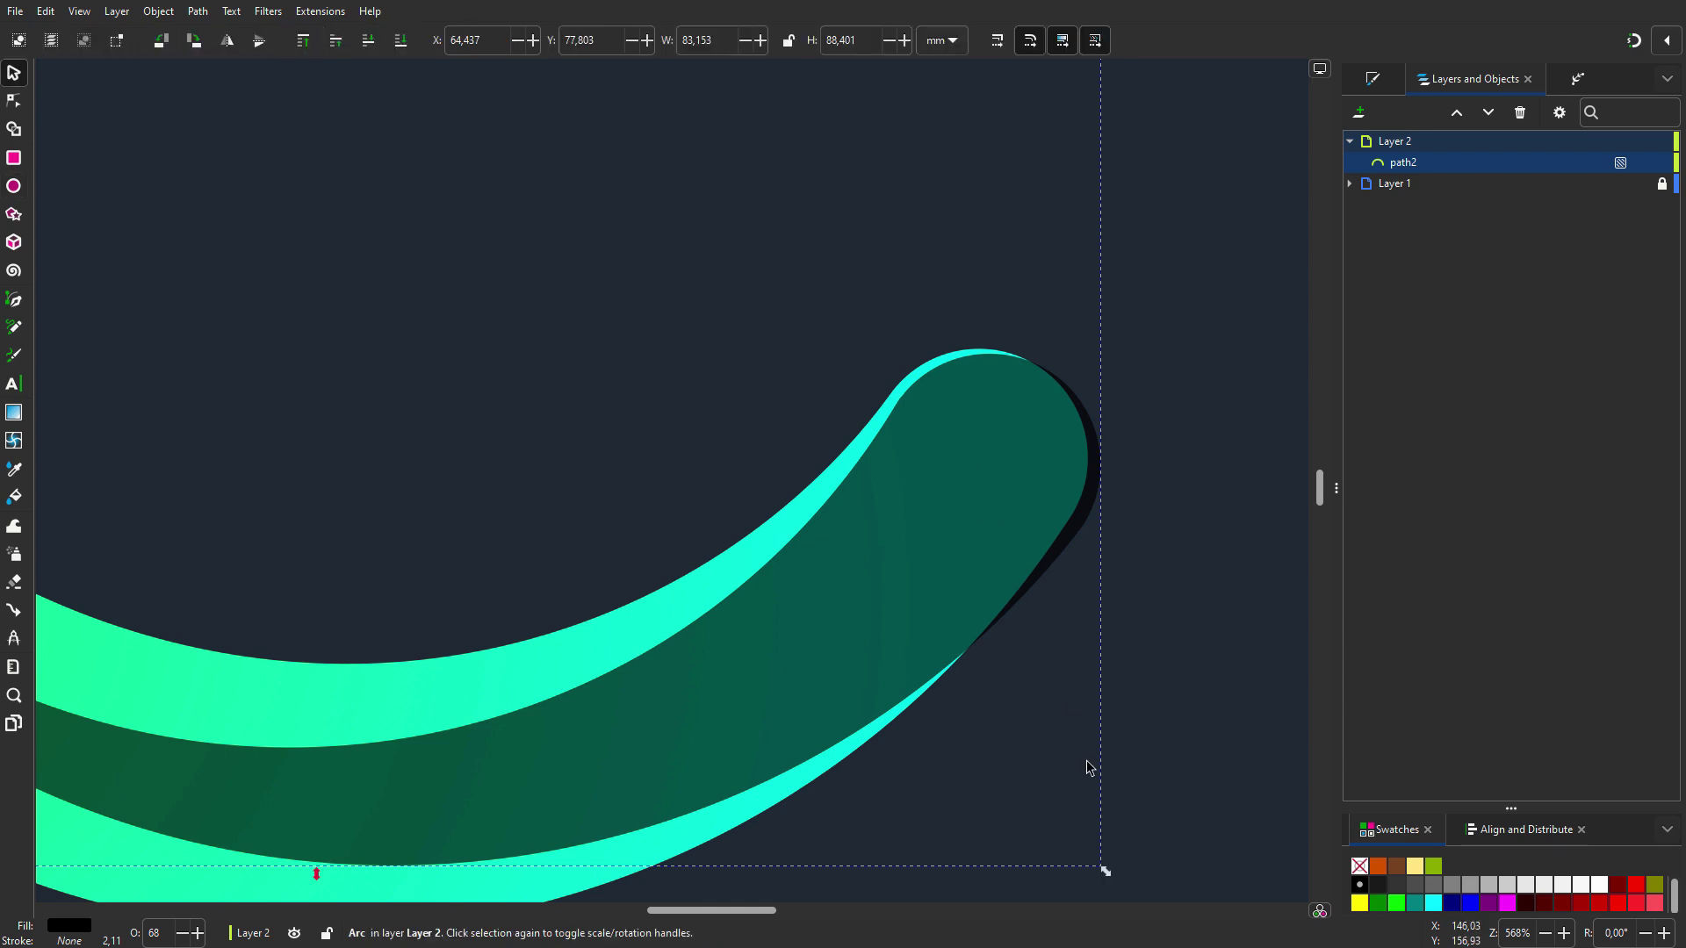
pyautogui.moveTo(1103, 871); pyautogui.dragTo(1099, 869)
pyautogui.scroll(-2, 1005, 492)
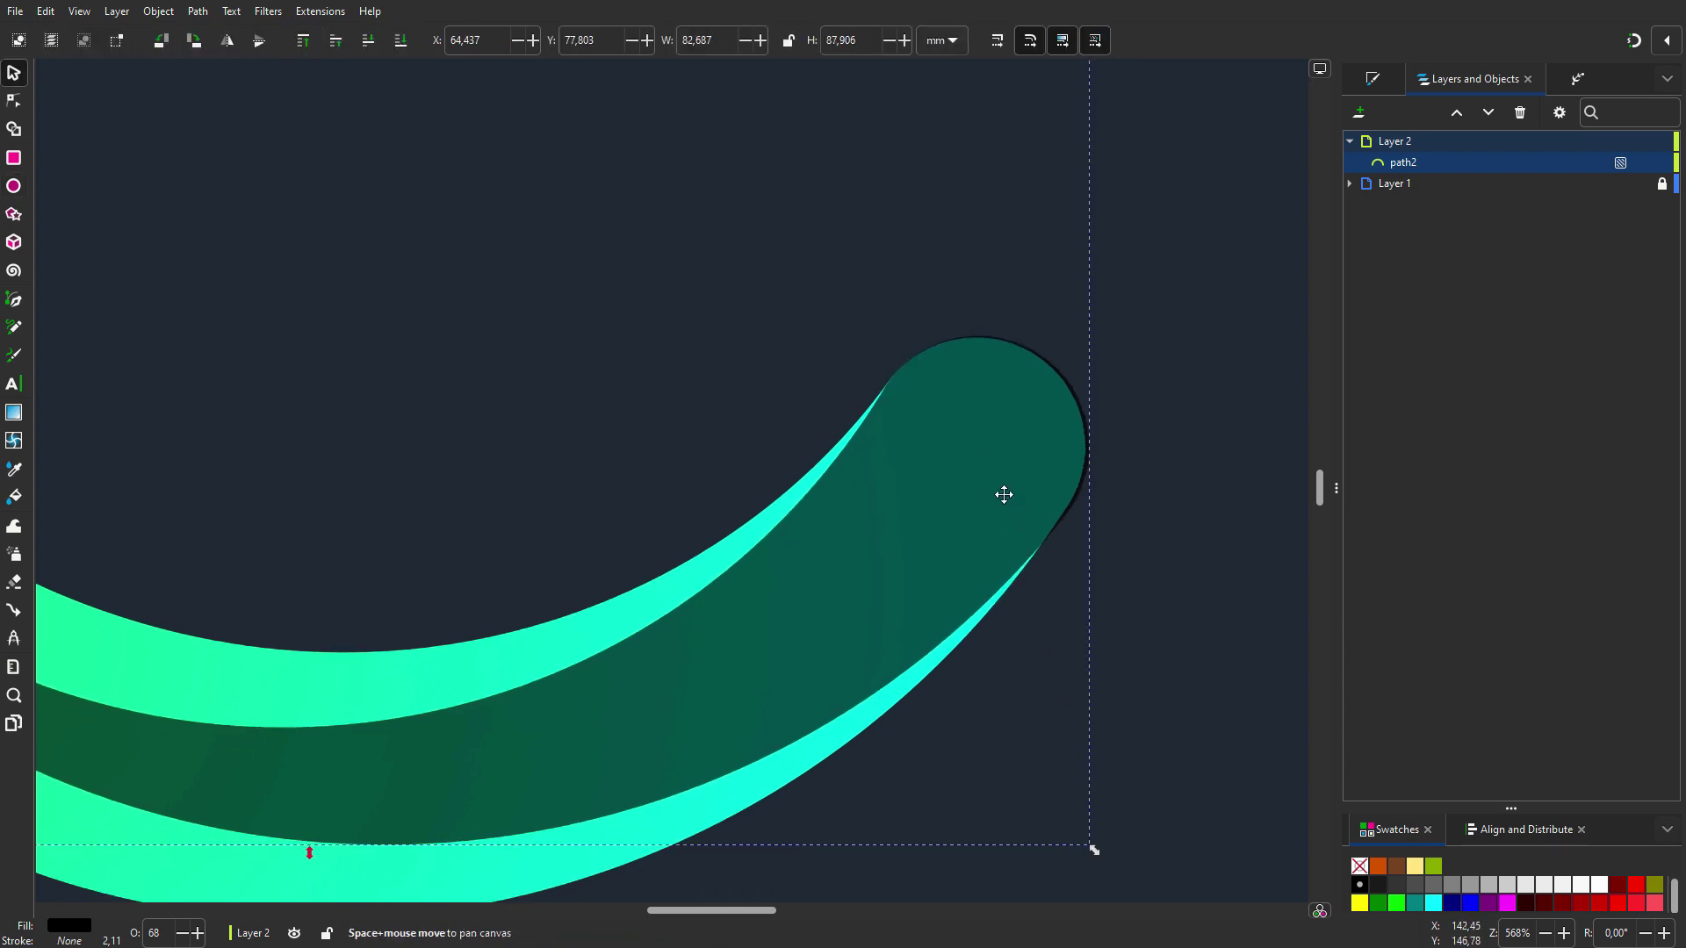
pyautogui.press('e')
pyautogui.moveTo(978, 440); pyautogui.dragTo(978, 448)
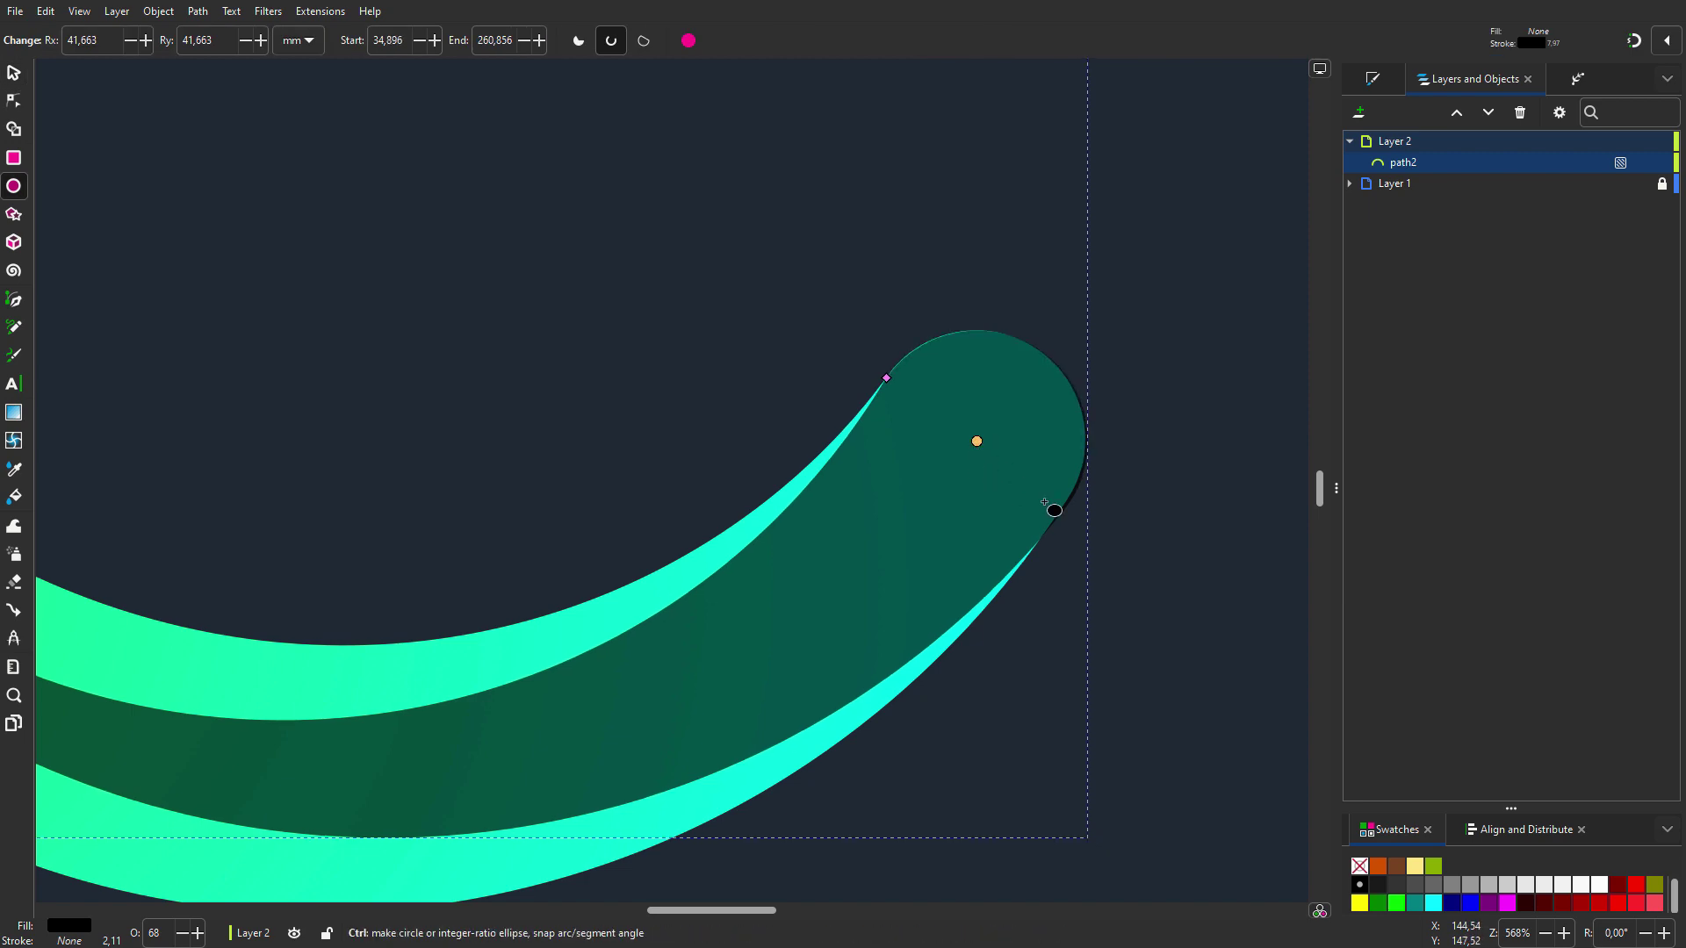
pyautogui.scroll(-3, 1054, 507)
pyautogui.scroll(3, 911, 440)
pyautogui.scroll(4, 752, 197)
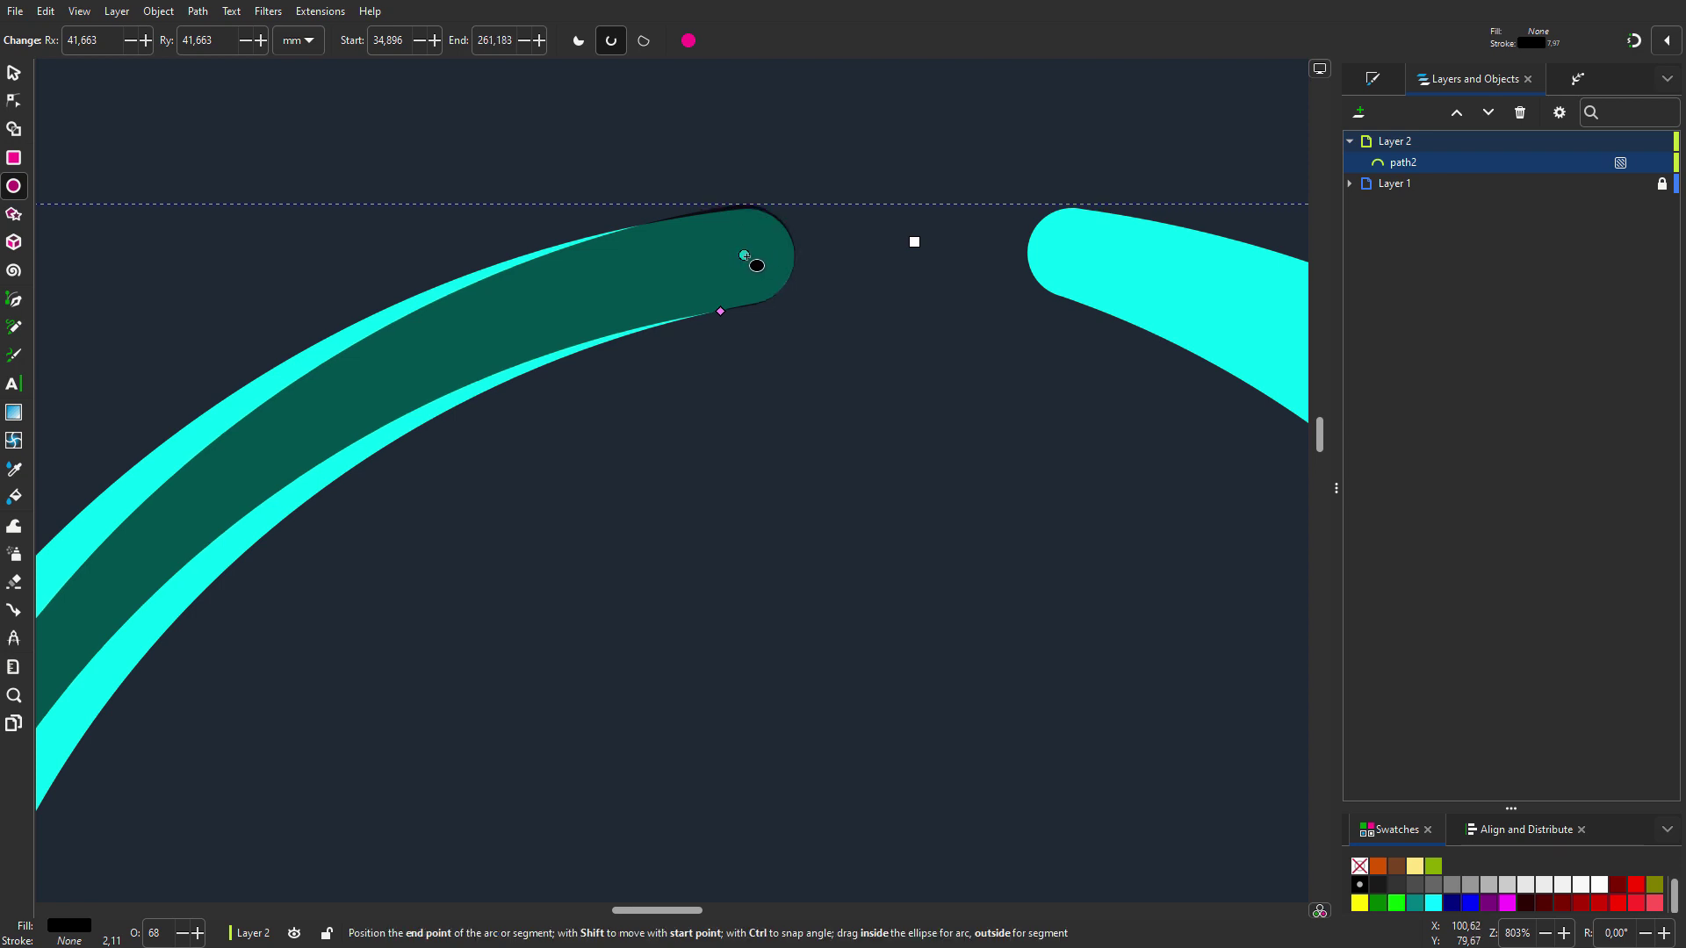
pyautogui.scroll(-4, 865, 316)
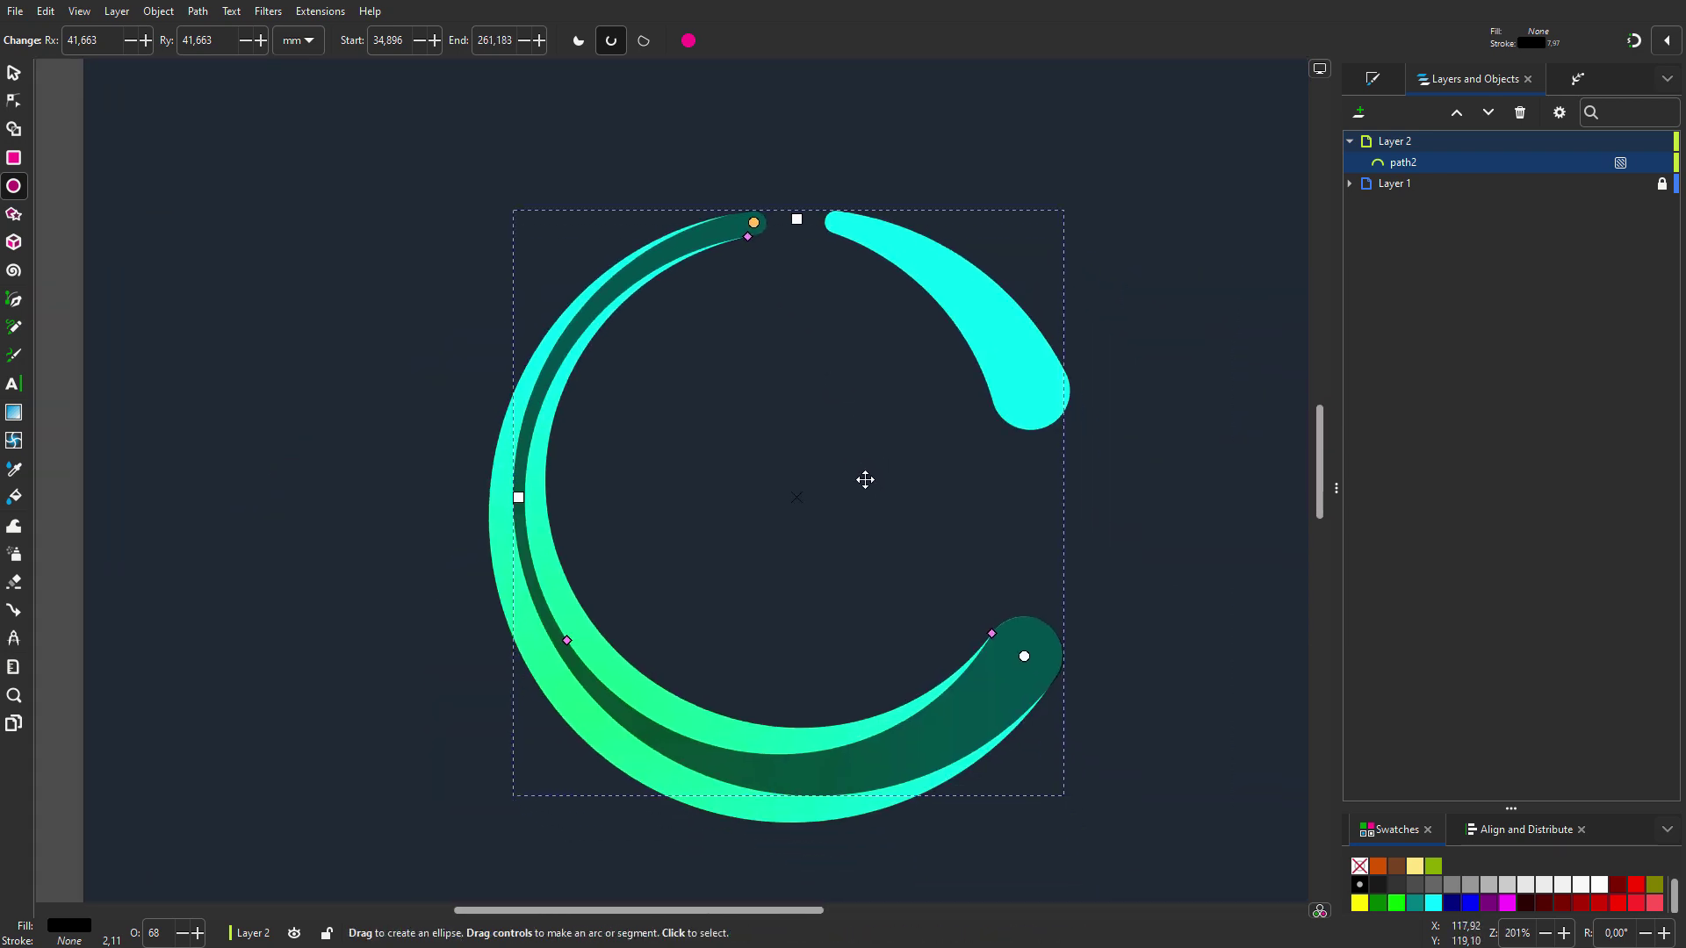
# Drag width points along the arc's inner edge to thicken its lower sweep over the C's body.
pyautogui.scroll(-1, 865, 480)
pyautogui.hscroll(1, 865, 479)
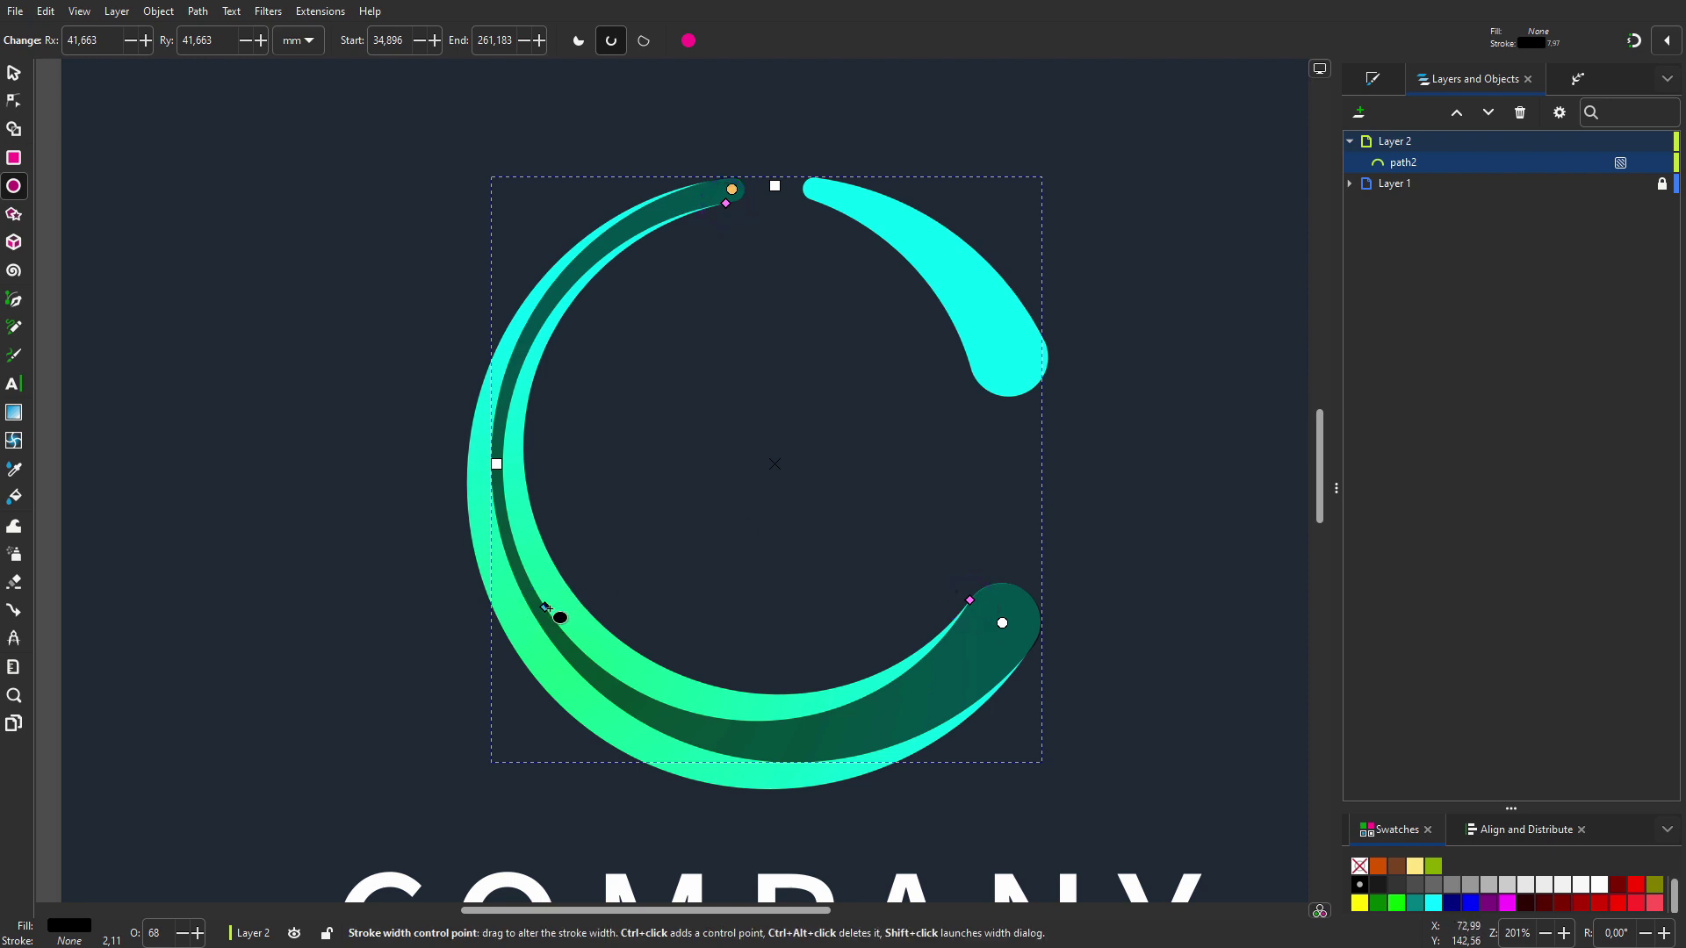
pyautogui.moveTo(544, 608); pyautogui.dragTo(567, 597)
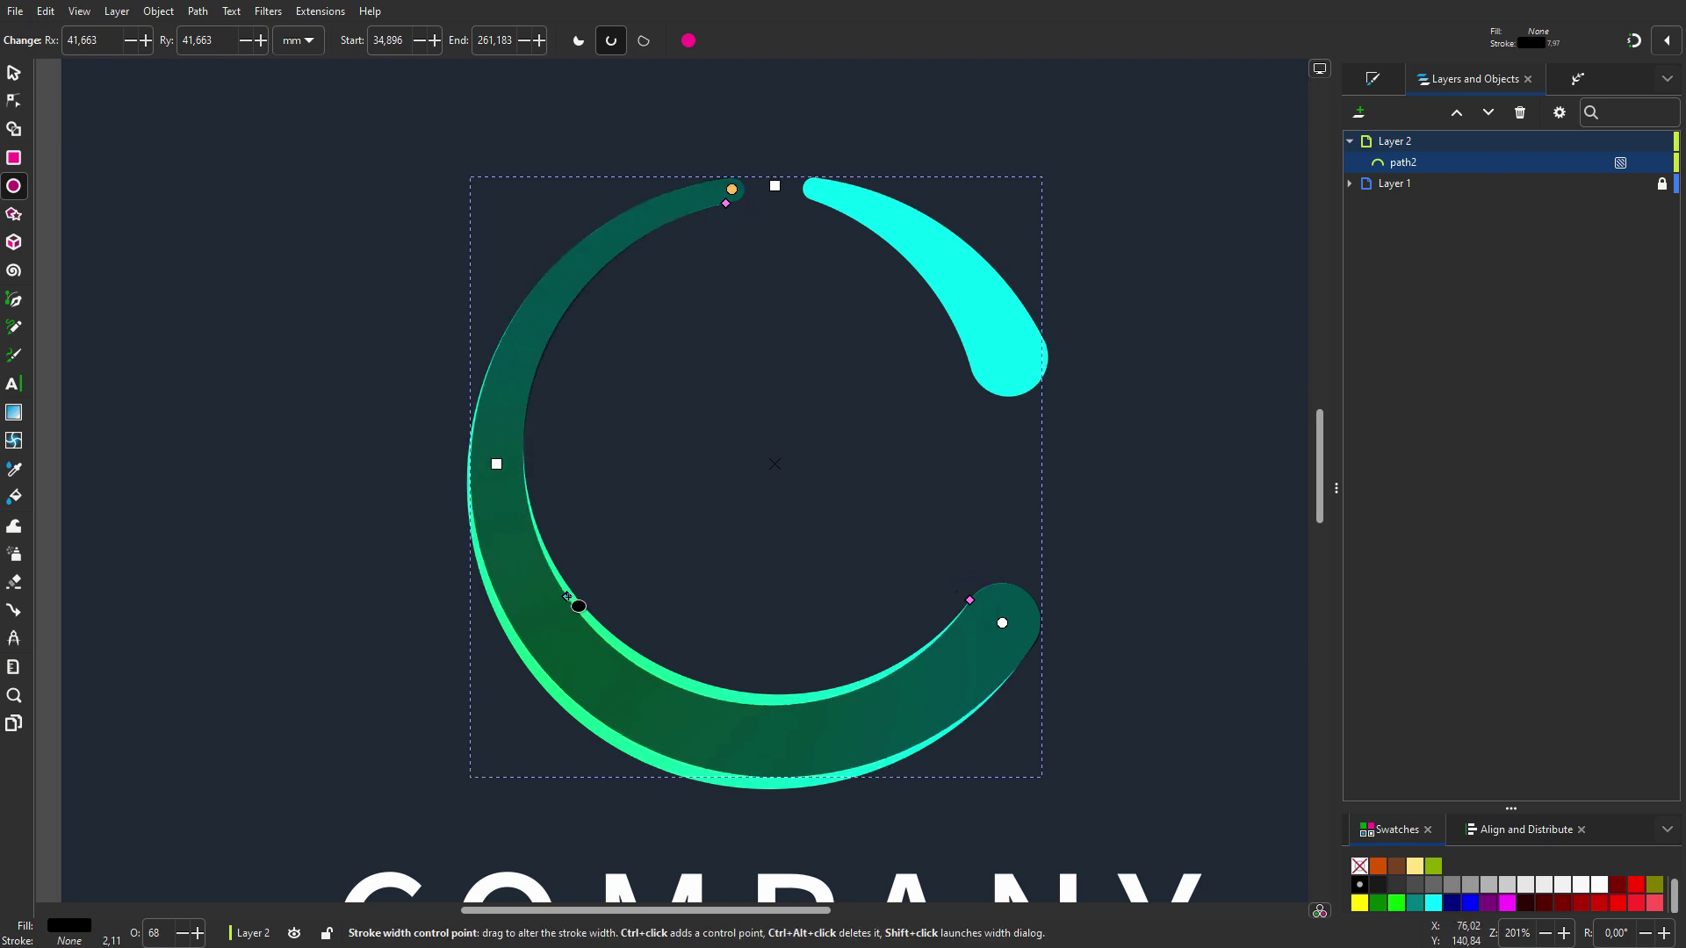
pyautogui.moveTo(566, 598); pyautogui.dragTo(747, 710)
pyautogui.scroll(1, 749, 646)
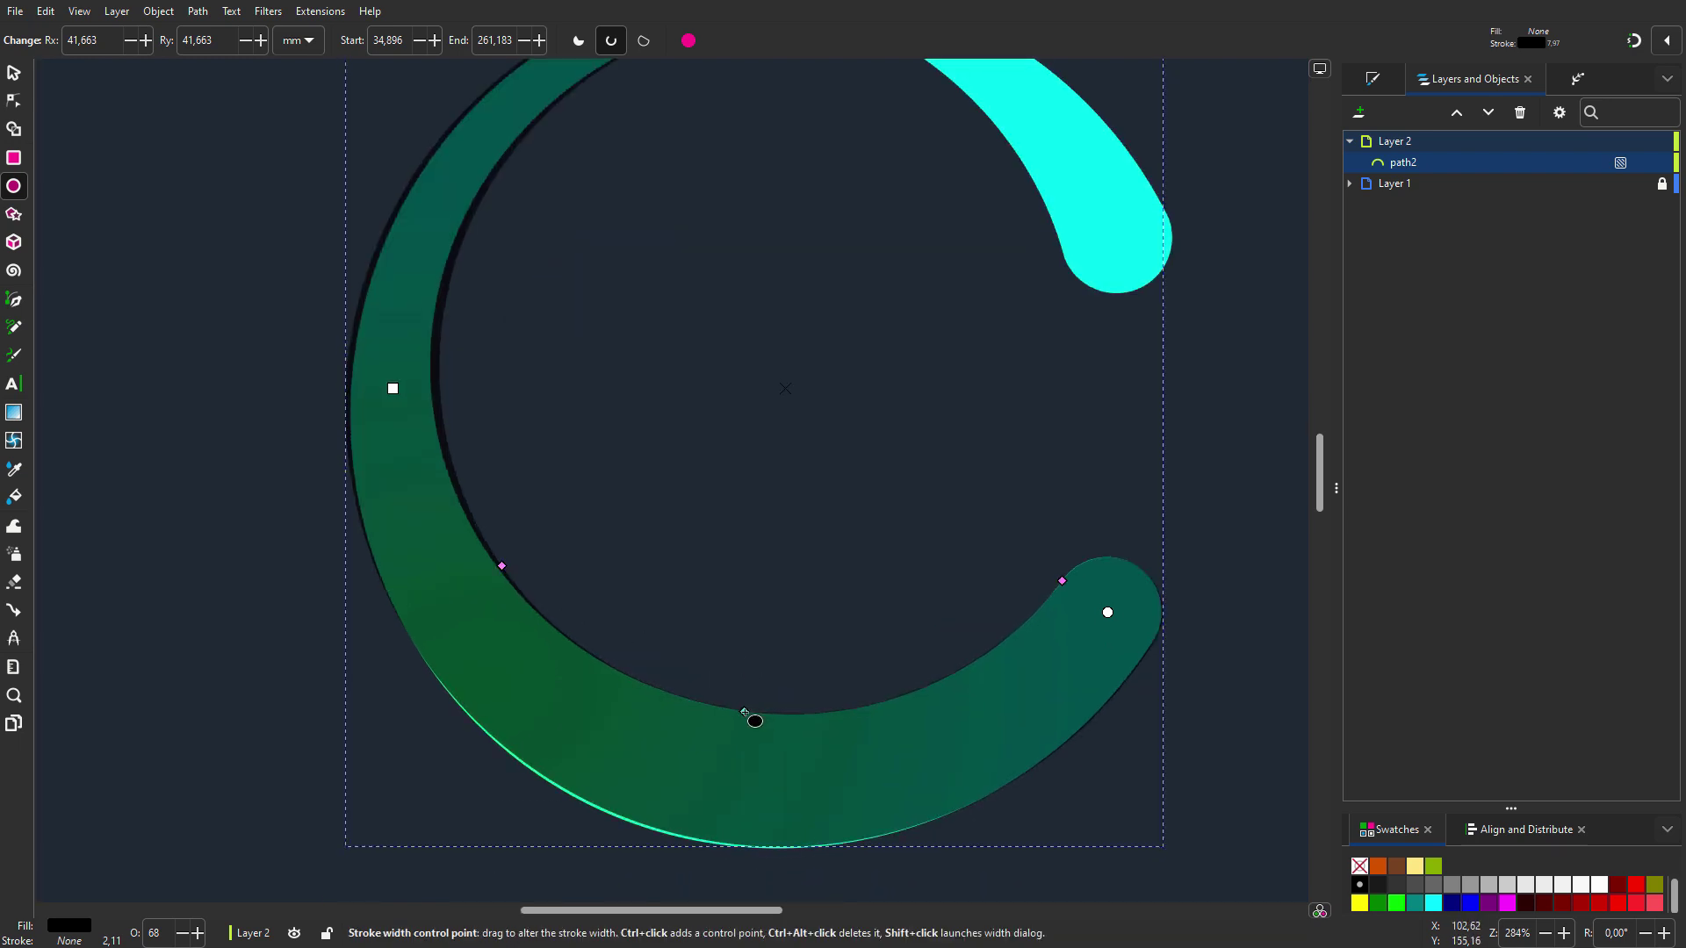
pyautogui.moveTo(501, 566); pyautogui.dragTo(515, 585)
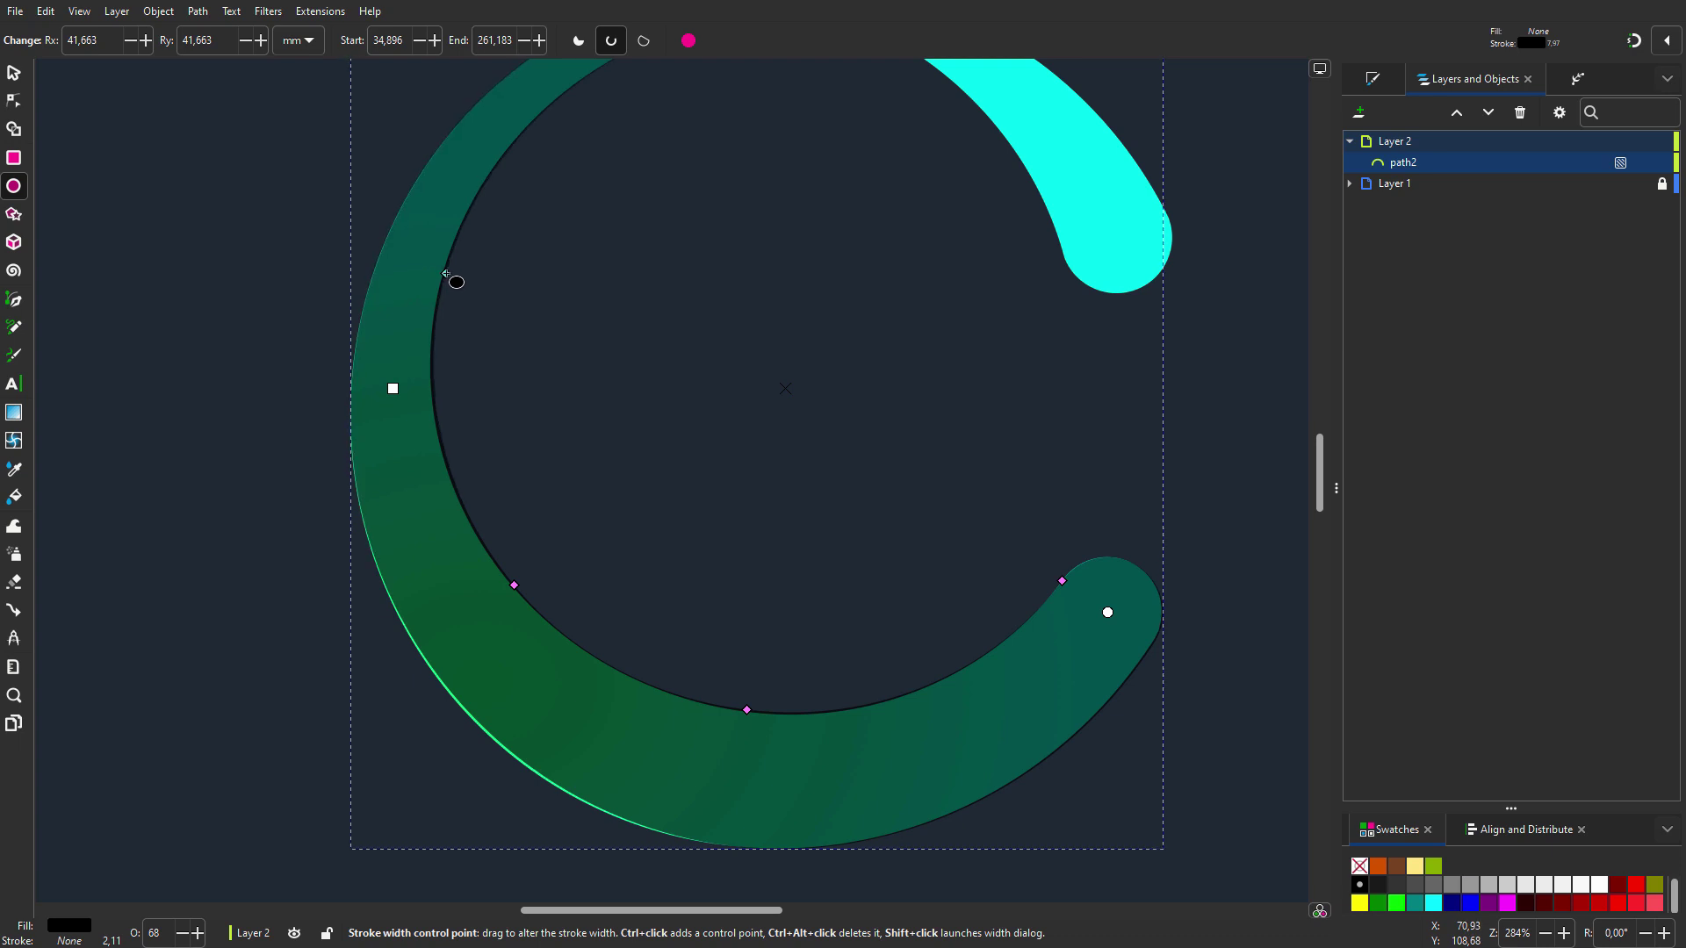
pyautogui.scroll(-1, 762, 314)
pyautogui.hscroll(2, 767, 320)
pyautogui.scroll(2, 767, 321)
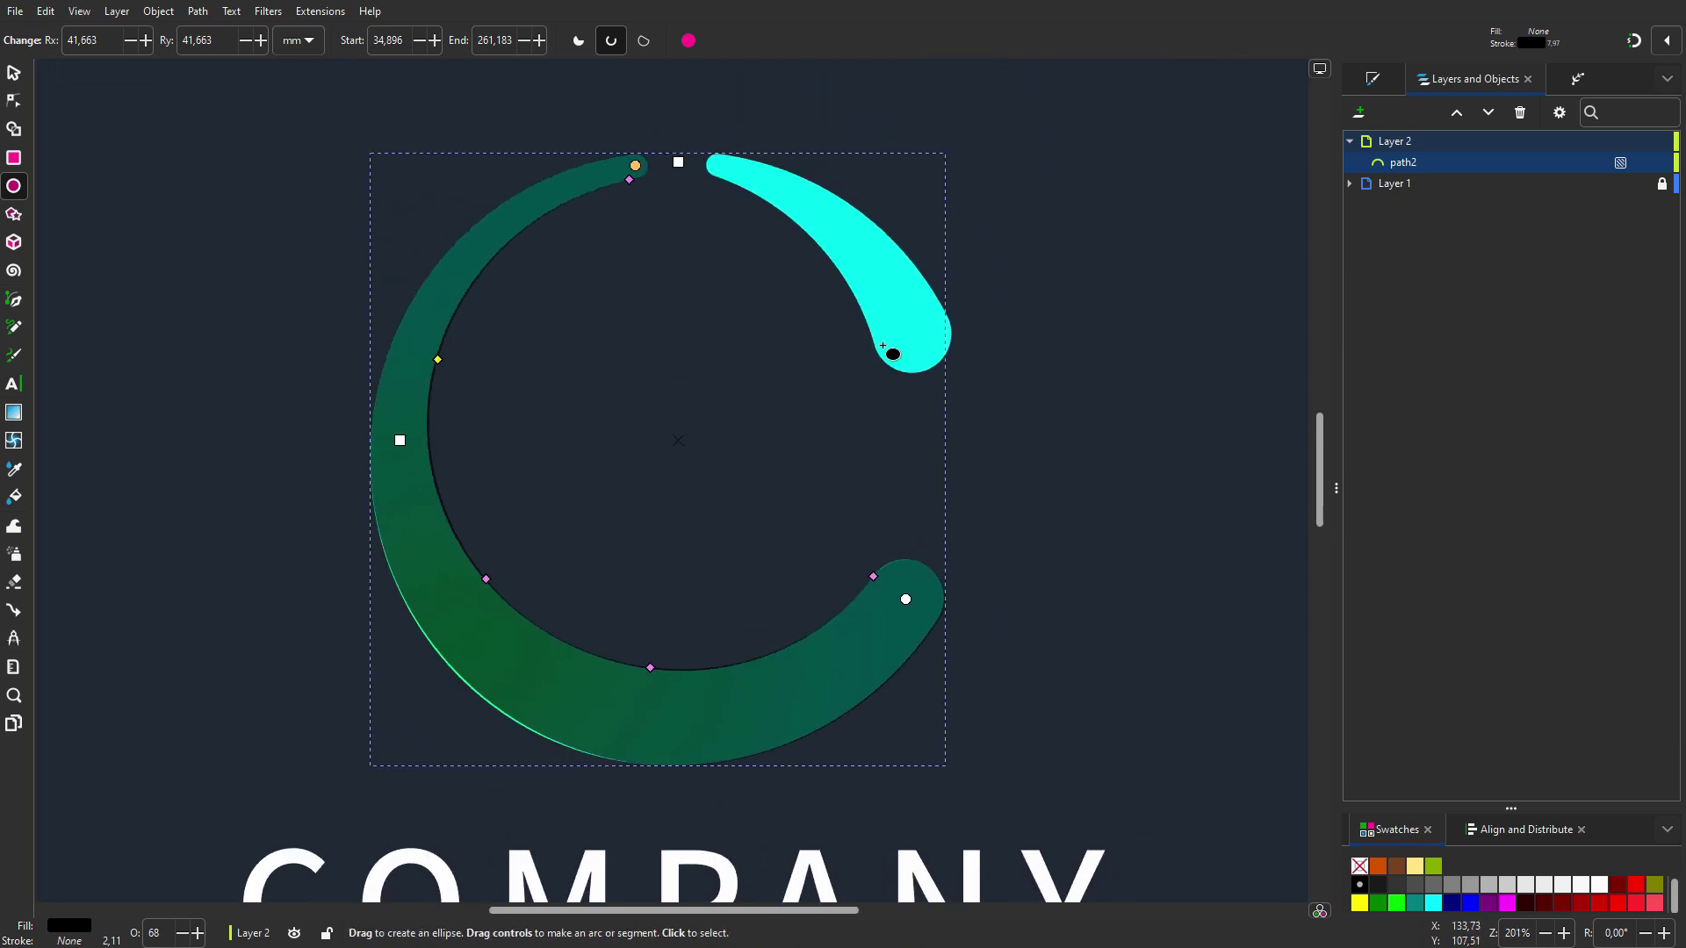
# Duplicate the arc and reshape the copy into the C's upper-right segment.
pyautogui.rightClick(1444, 165)
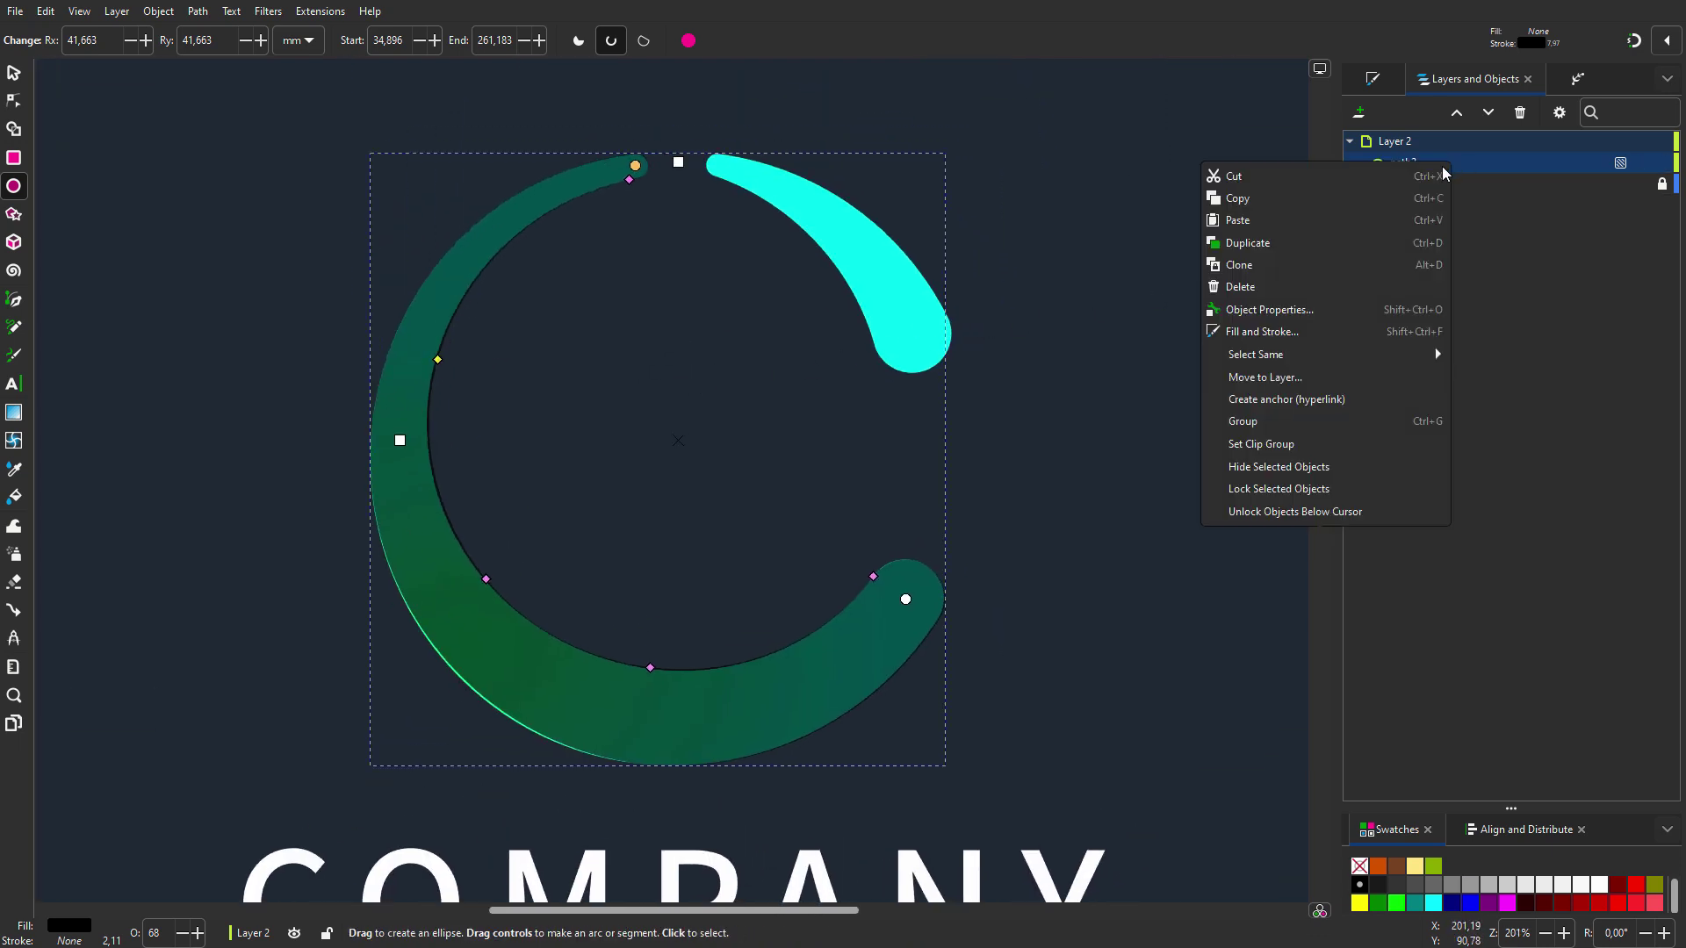
pyautogui.click(1341, 246)
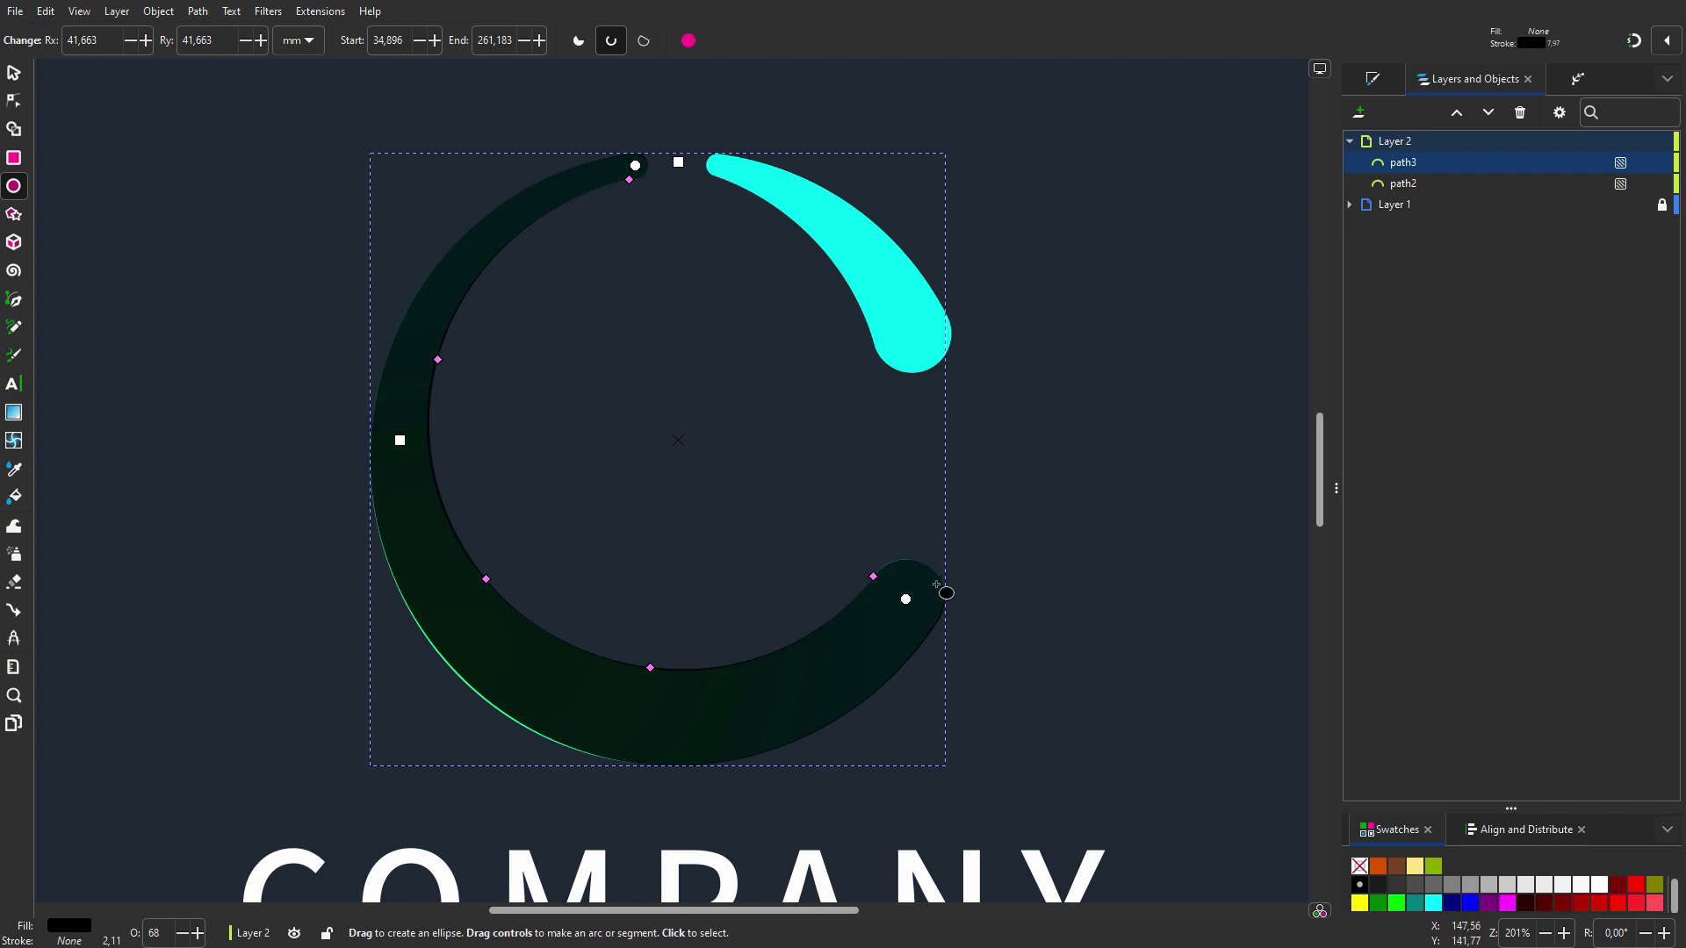
pyautogui.moveTo(946, 592); pyautogui.dragTo(868, 348)
pyautogui.moveTo(690, 206); pyautogui.dragTo(697, 186)
pyautogui.scroll(1, 757, 153)
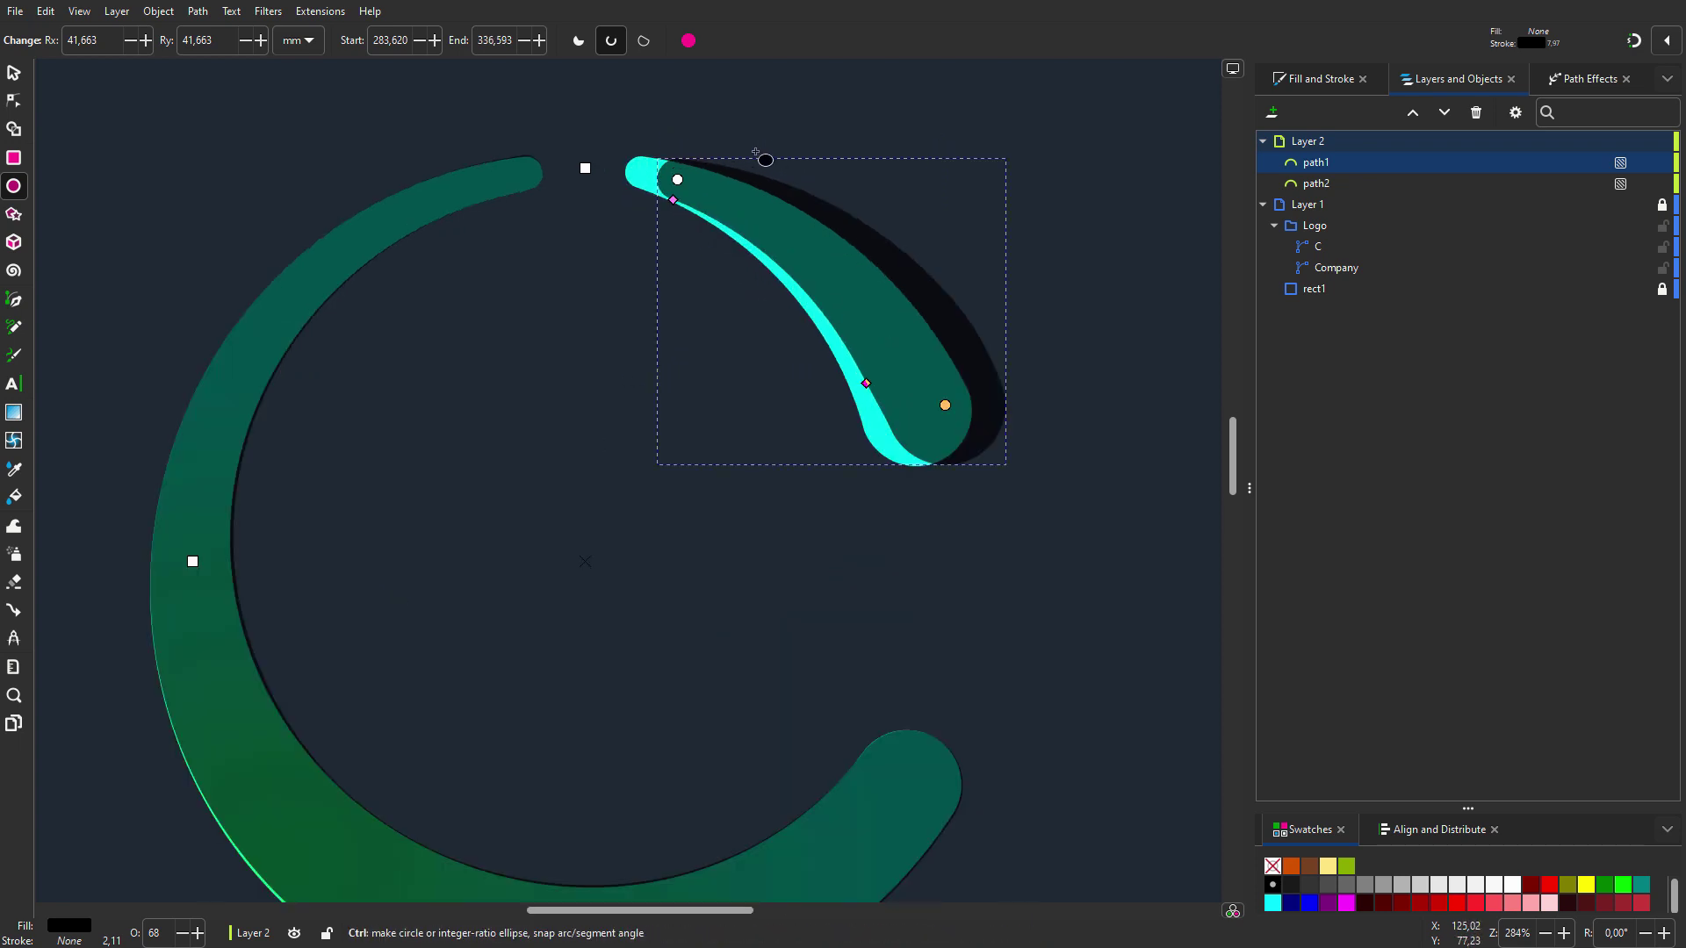
pyautogui.scroll(2, 756, 153)
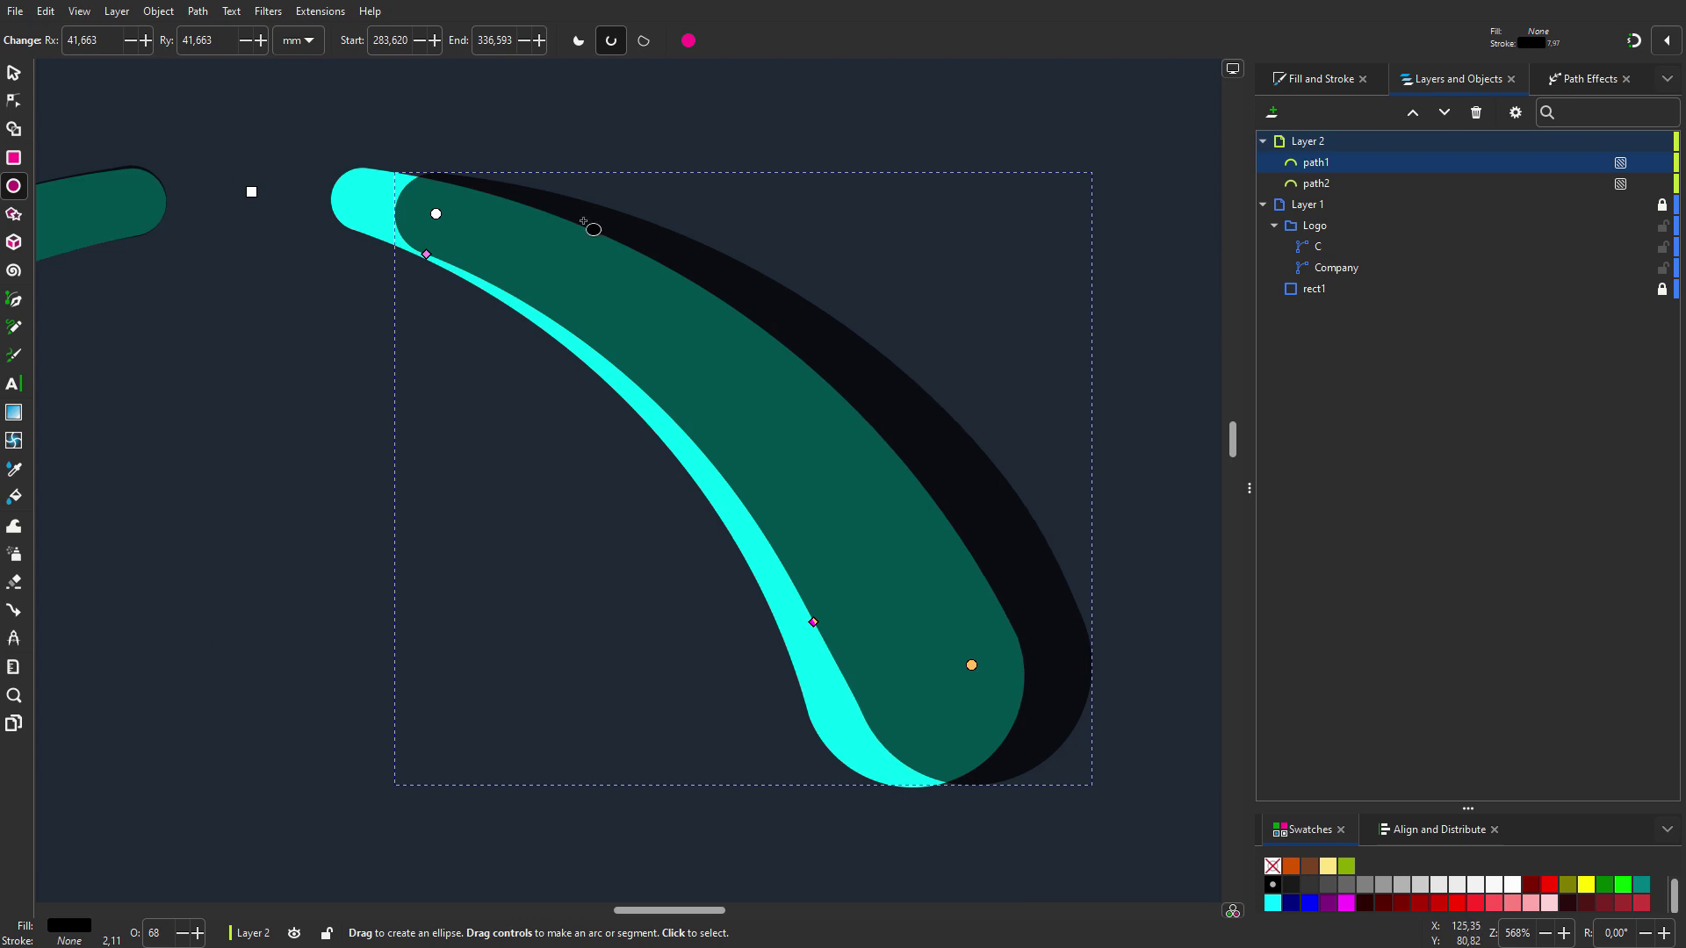
pyautogui.moveTo(435, 214); pyautogui.dragTo(371, 201)
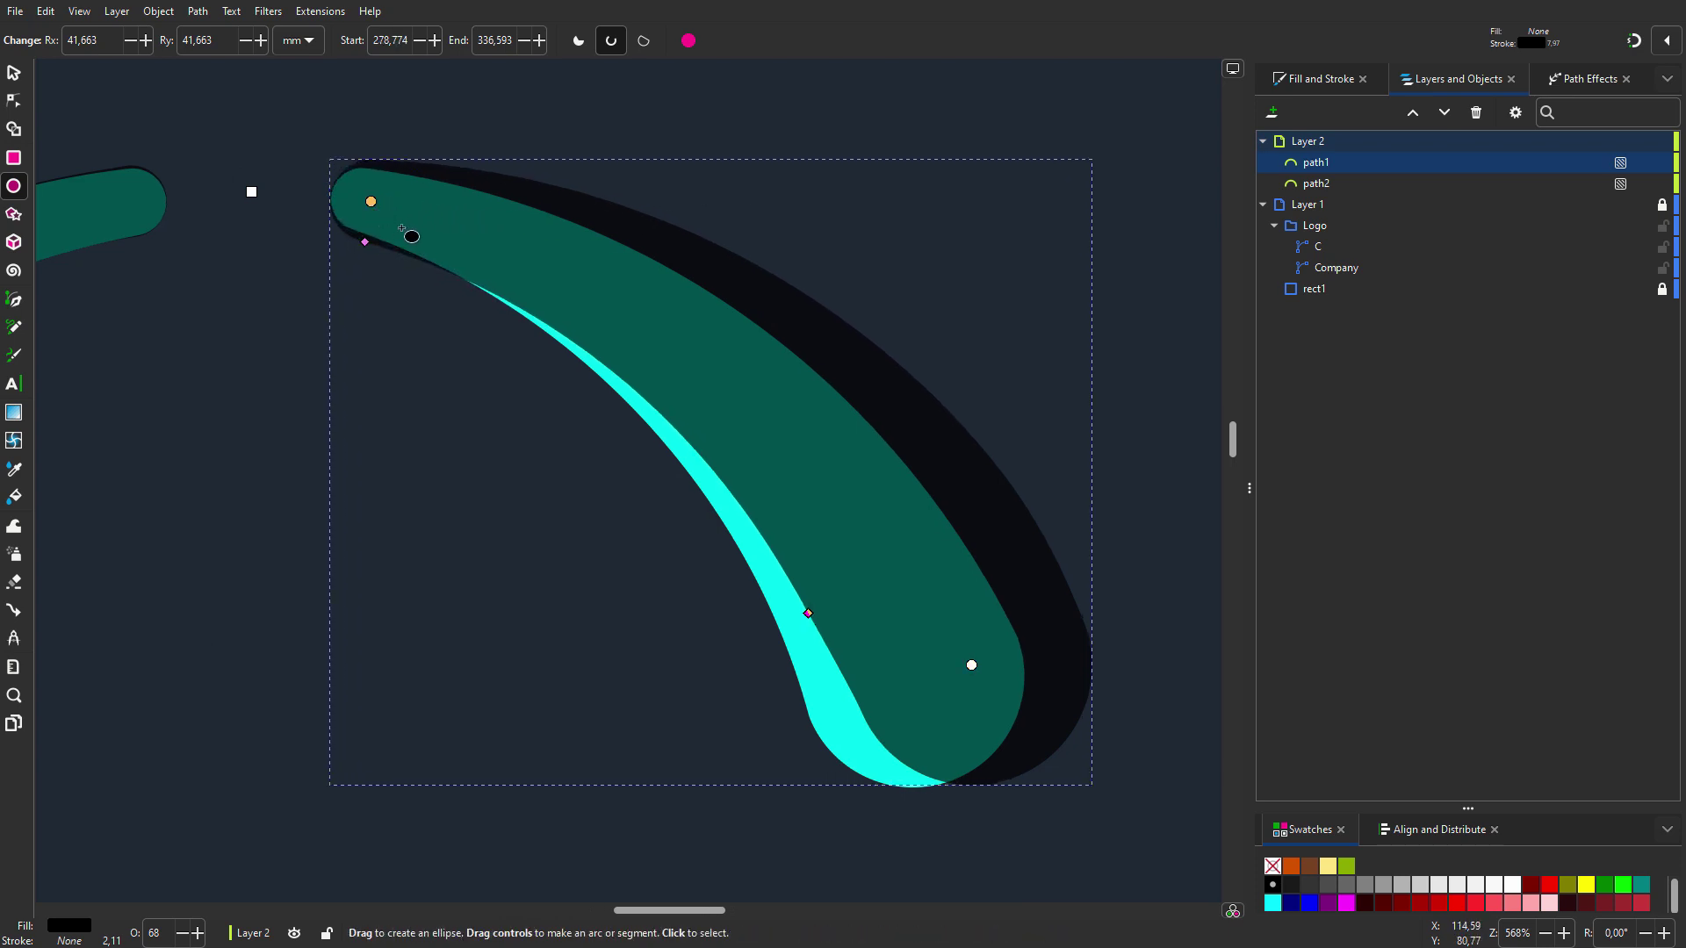
# Rotate and move the copy over the cyan shape, then adjust its ends and width.
pyautogui.press('s')
pyautogui.click(1020, 688)
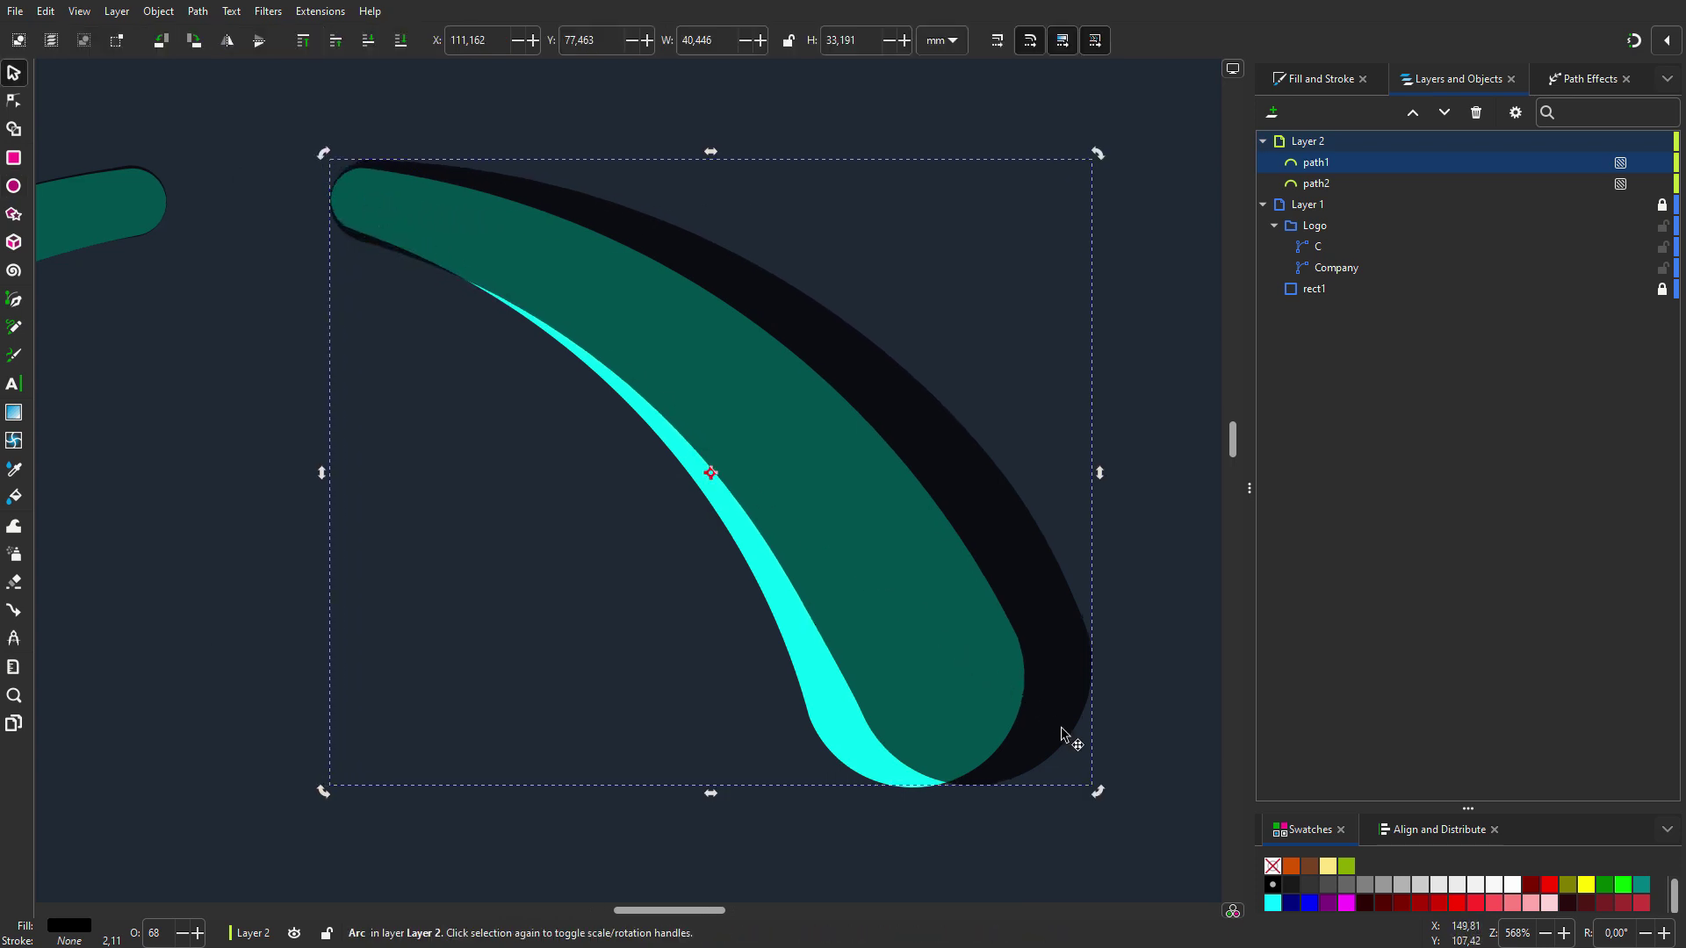
pyautogui.moveTo(1093, 793); pyautogui.dragTo(1070, 805)
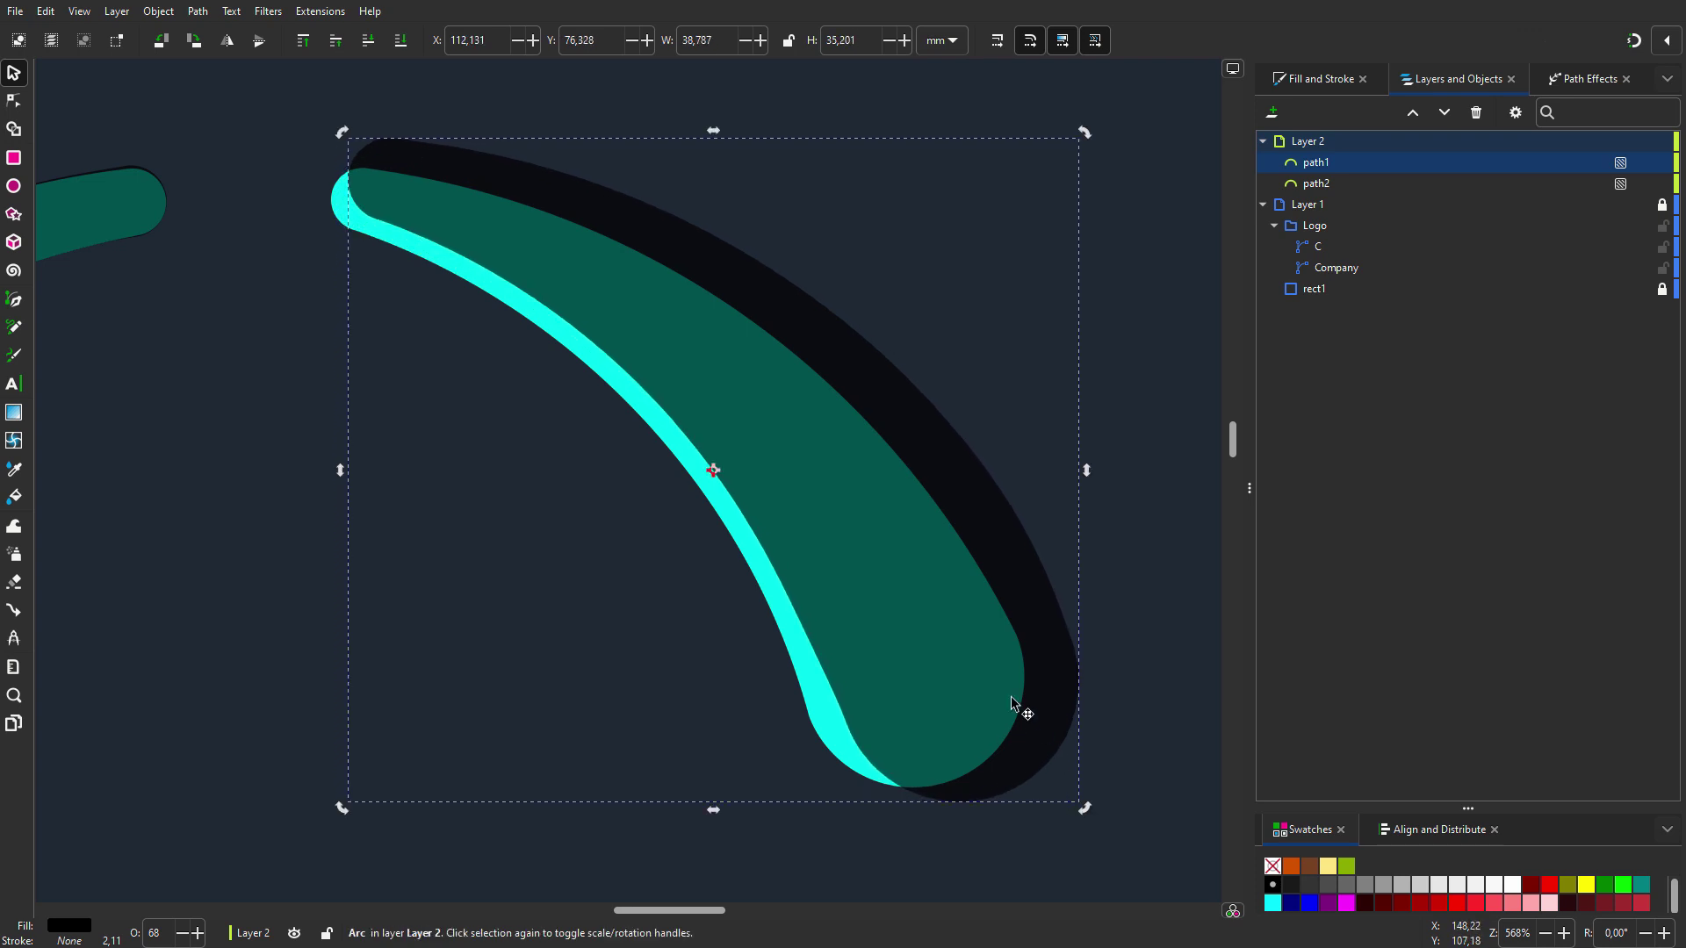
pyautogui.moveTo(886, 500); pyautogui.dragTo(865, 528)
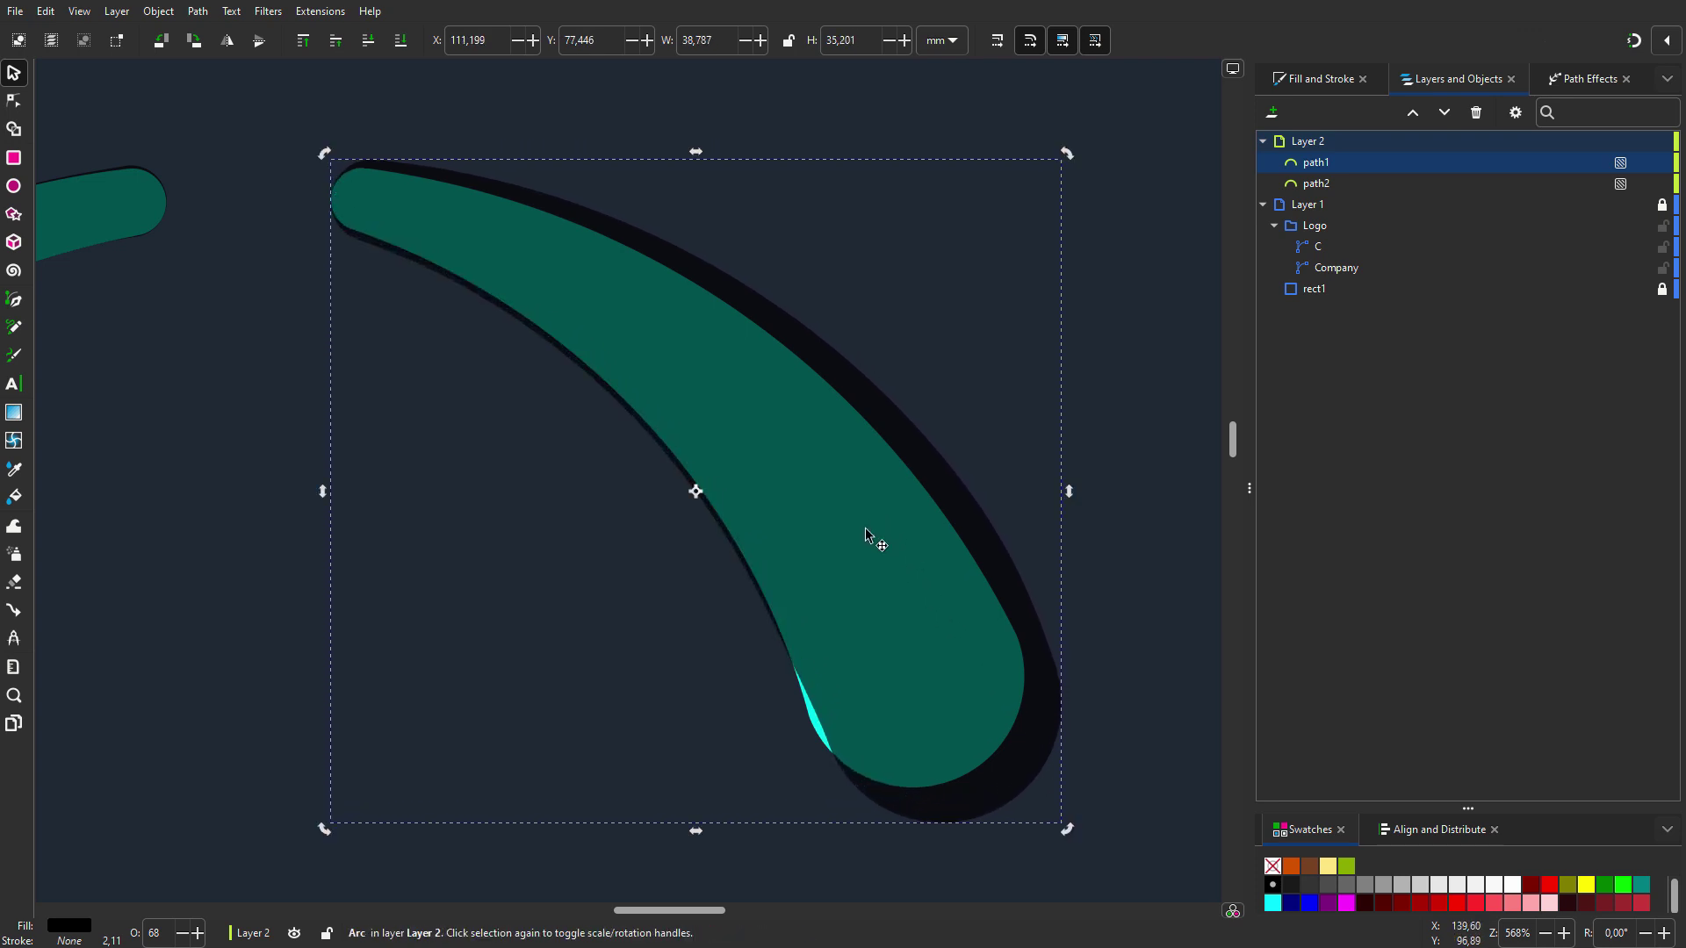
pyautogui.press('e')
pyautogui.moveTo(944, 698); pyautogui.dragTo(920, 658)
pyautogui.moveTo(363, 240); pyautogui.dragTo(359, 233)
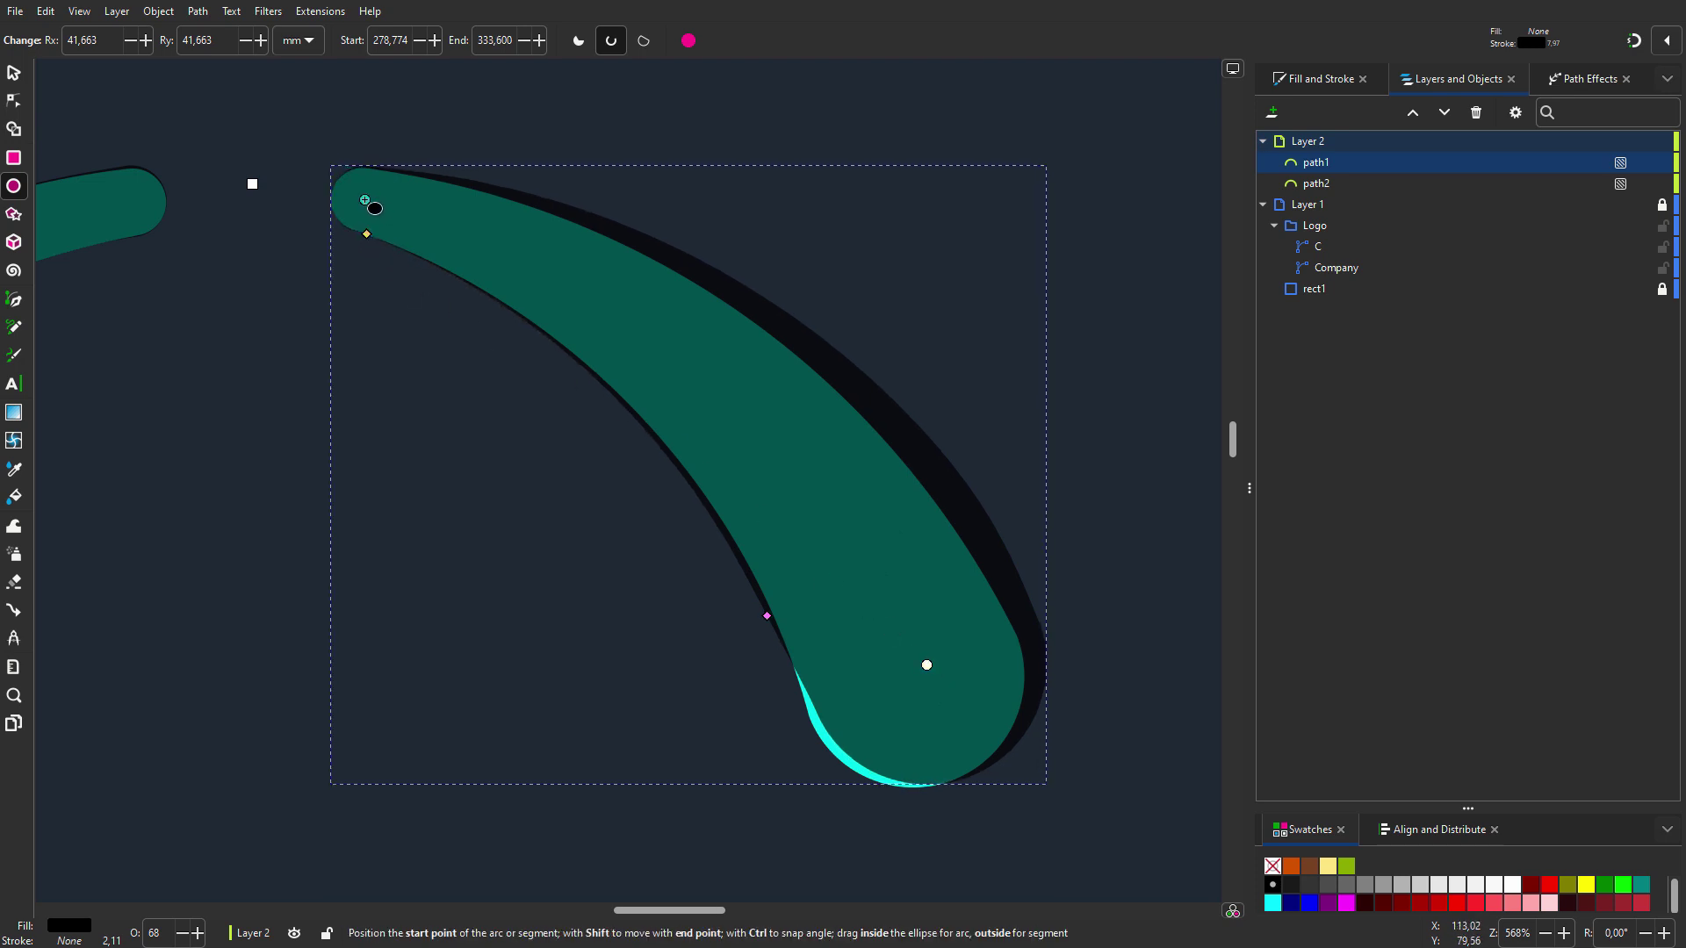
pyautogui.moveTo(770, 615); pyautogui.dragTo(809, 685)
# Rotate the copy around its rounded tip to cover the cyan edge.
pyautogui.press('s')
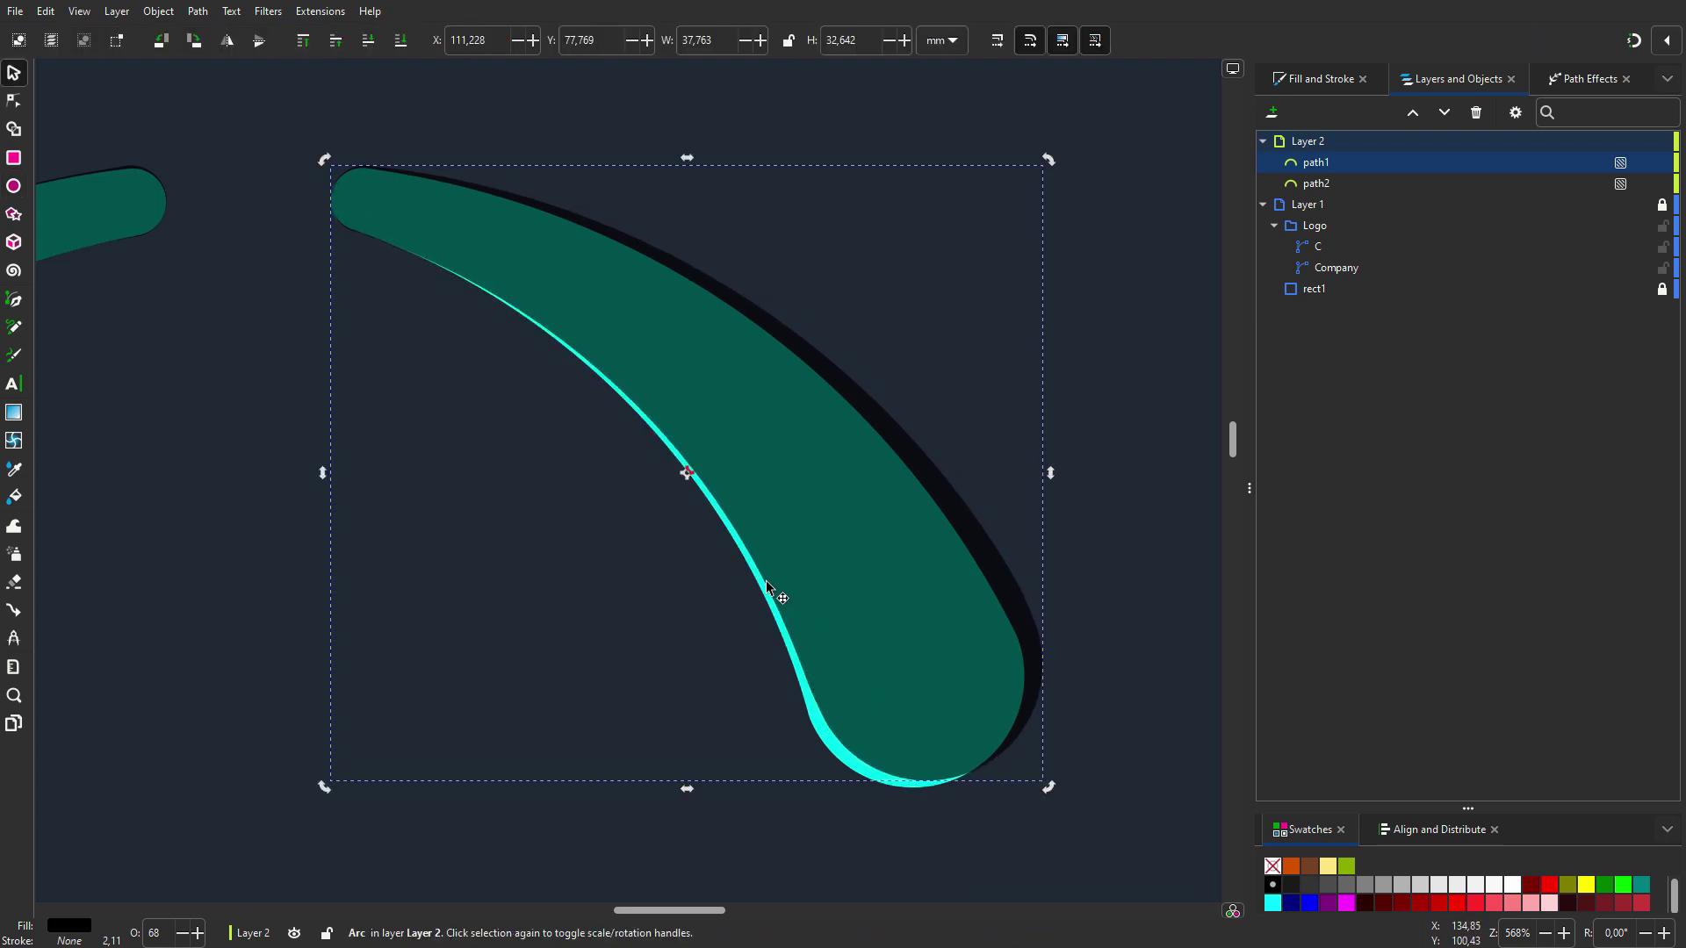
pyautogui.moveTo(358, 199); pyautogui.dragTo(354, 200)
pyautogui.moveTo(1051, 790); pyautogui.dragTo(1034, 800)
# Duplicate both arcs and hide the two original arcs.
pyautogui.press('e')
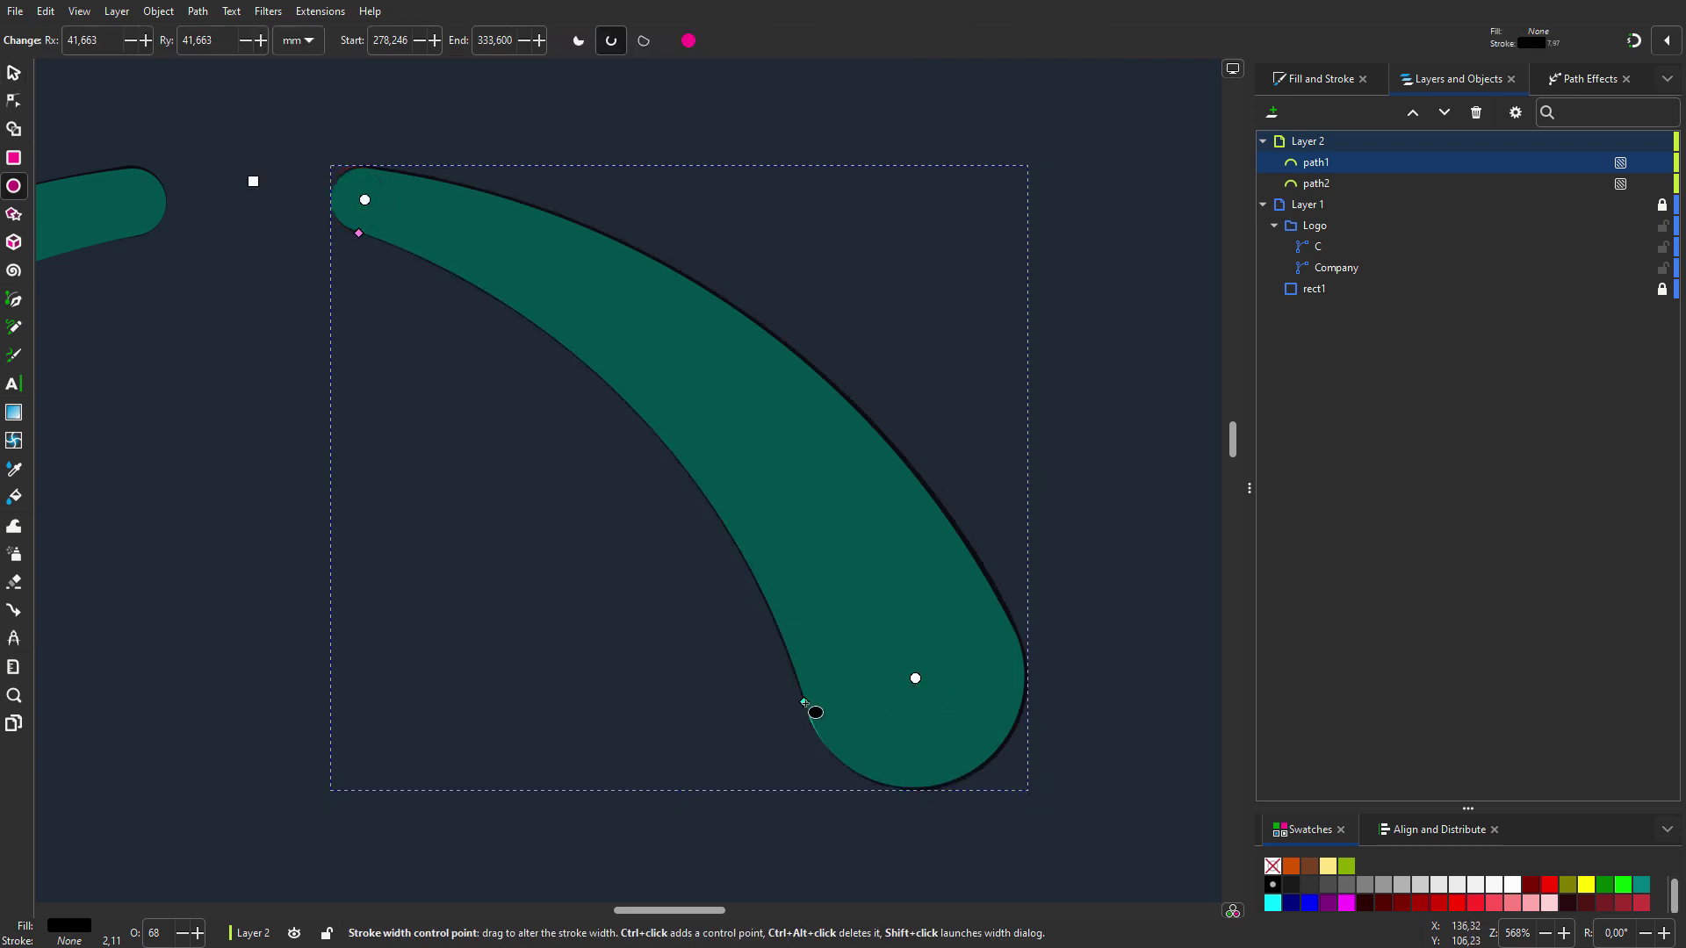
pyautogui.press('1')
pyautogui.keyDown('ctrl'); pyautogui.scroll(2, 538, 645); pyautogui.keyUp('ctrl')
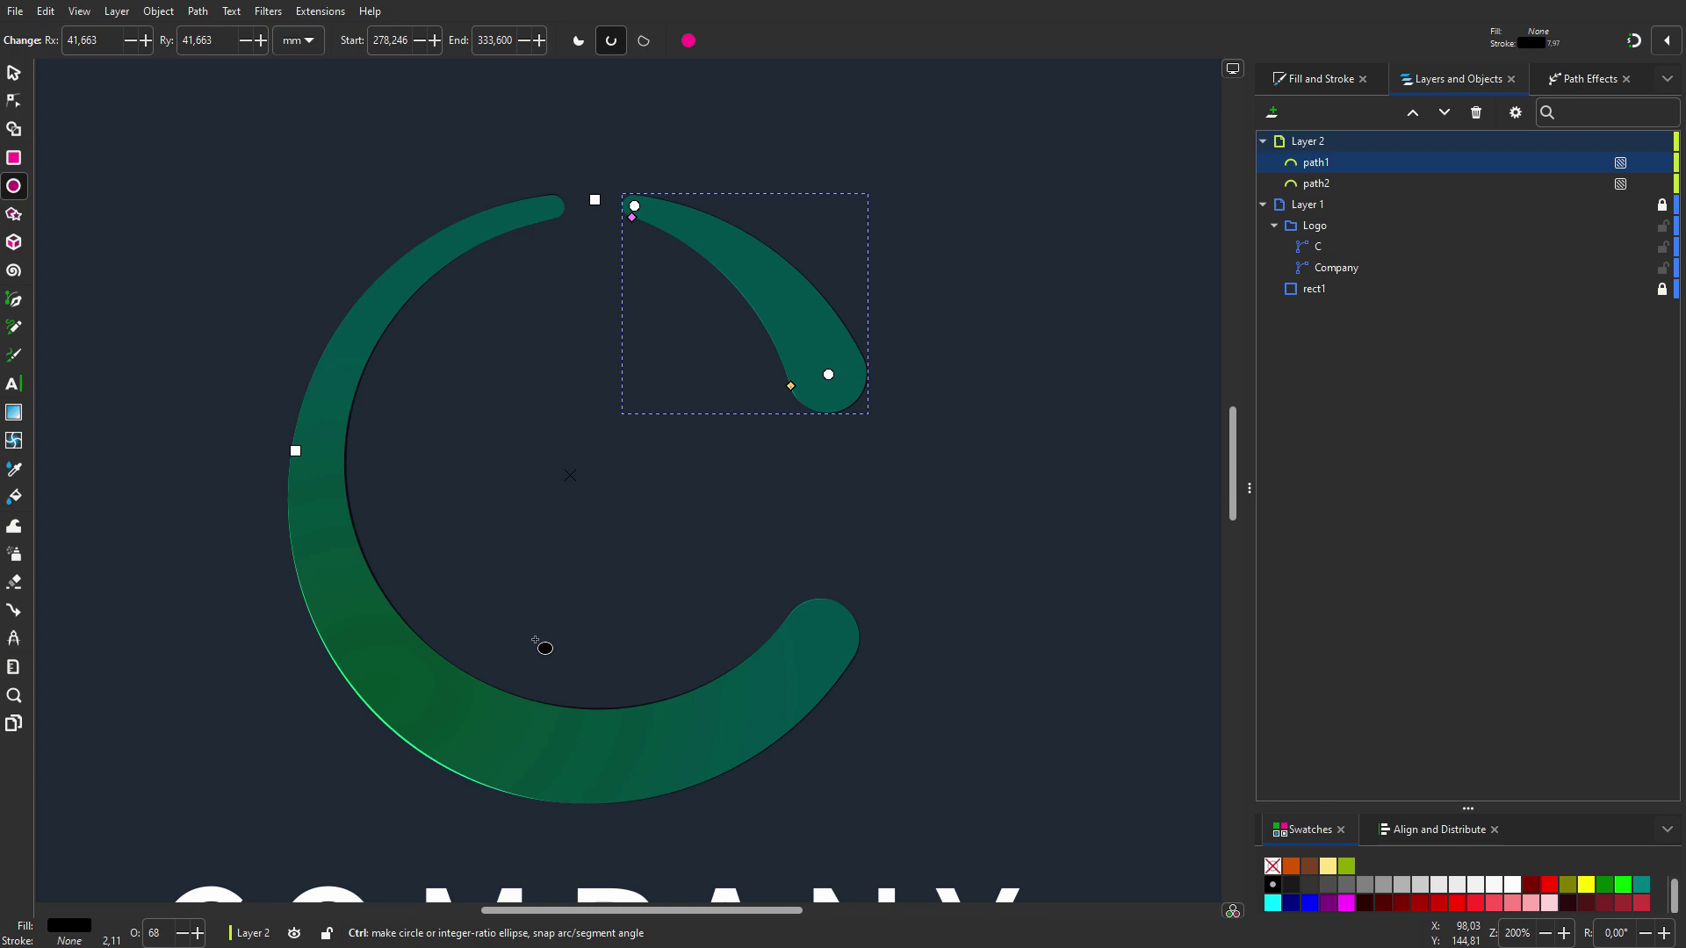
pyautogui.scroll(-1, 549, 633)
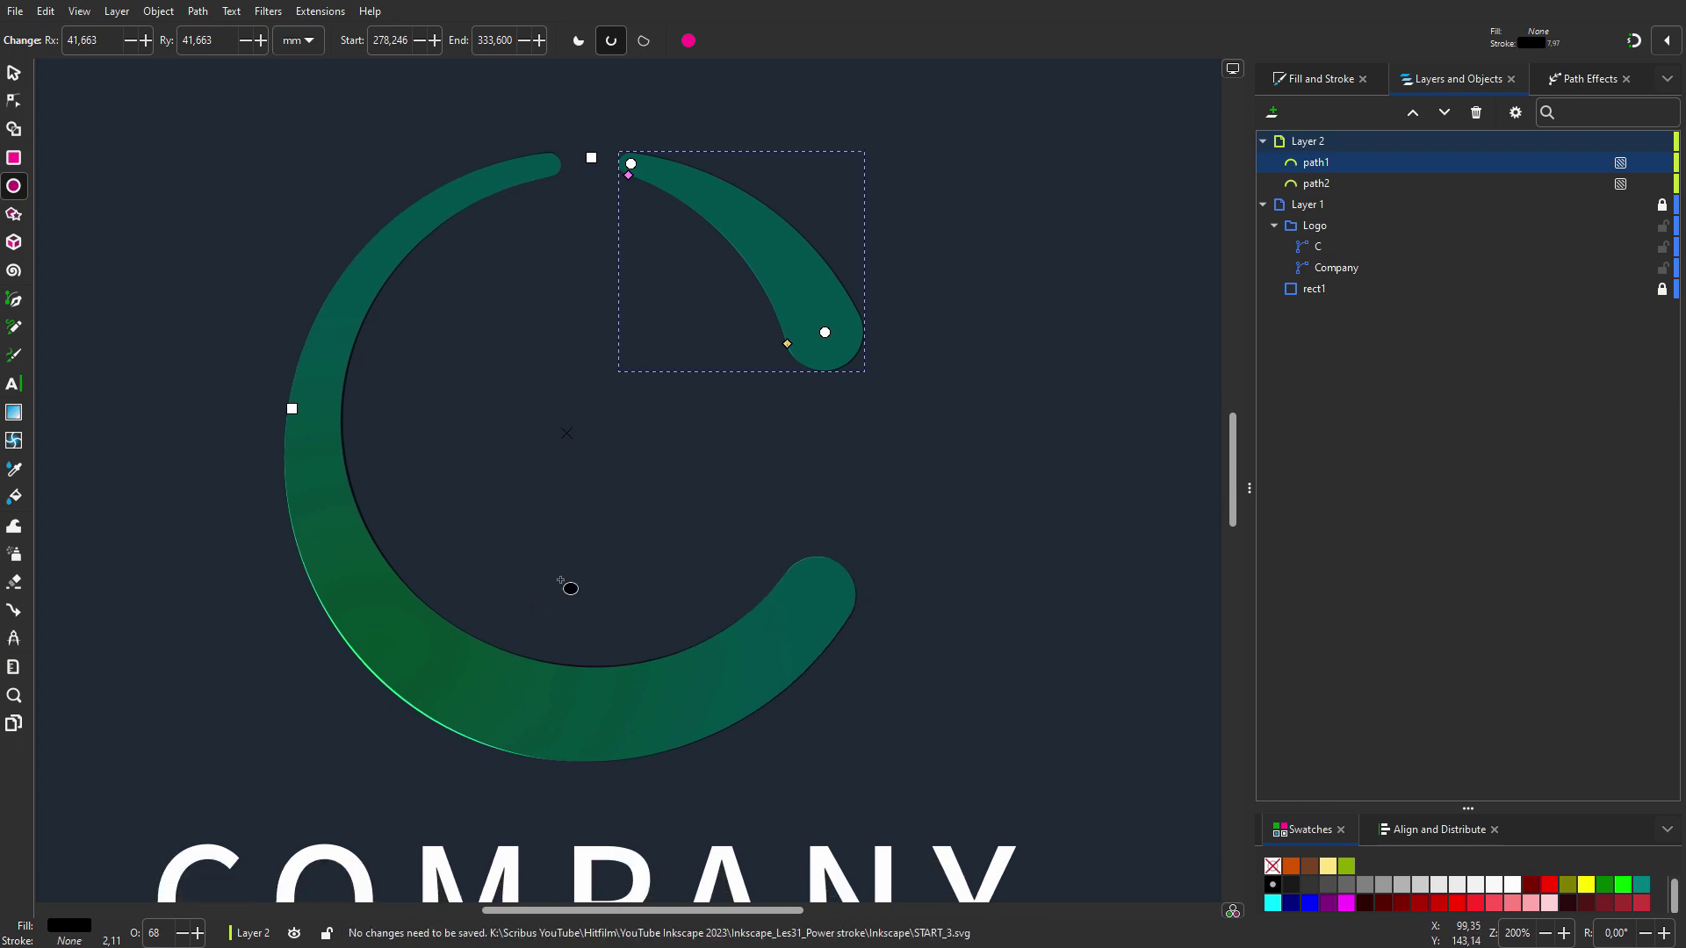
pyautogui.keyDown('shift'); pyautogui.click(1347, 183); pyautogui.keyUp('shift')
pyautogui.rightClick(1347, 181)
pyautogui.click(1403, 267)
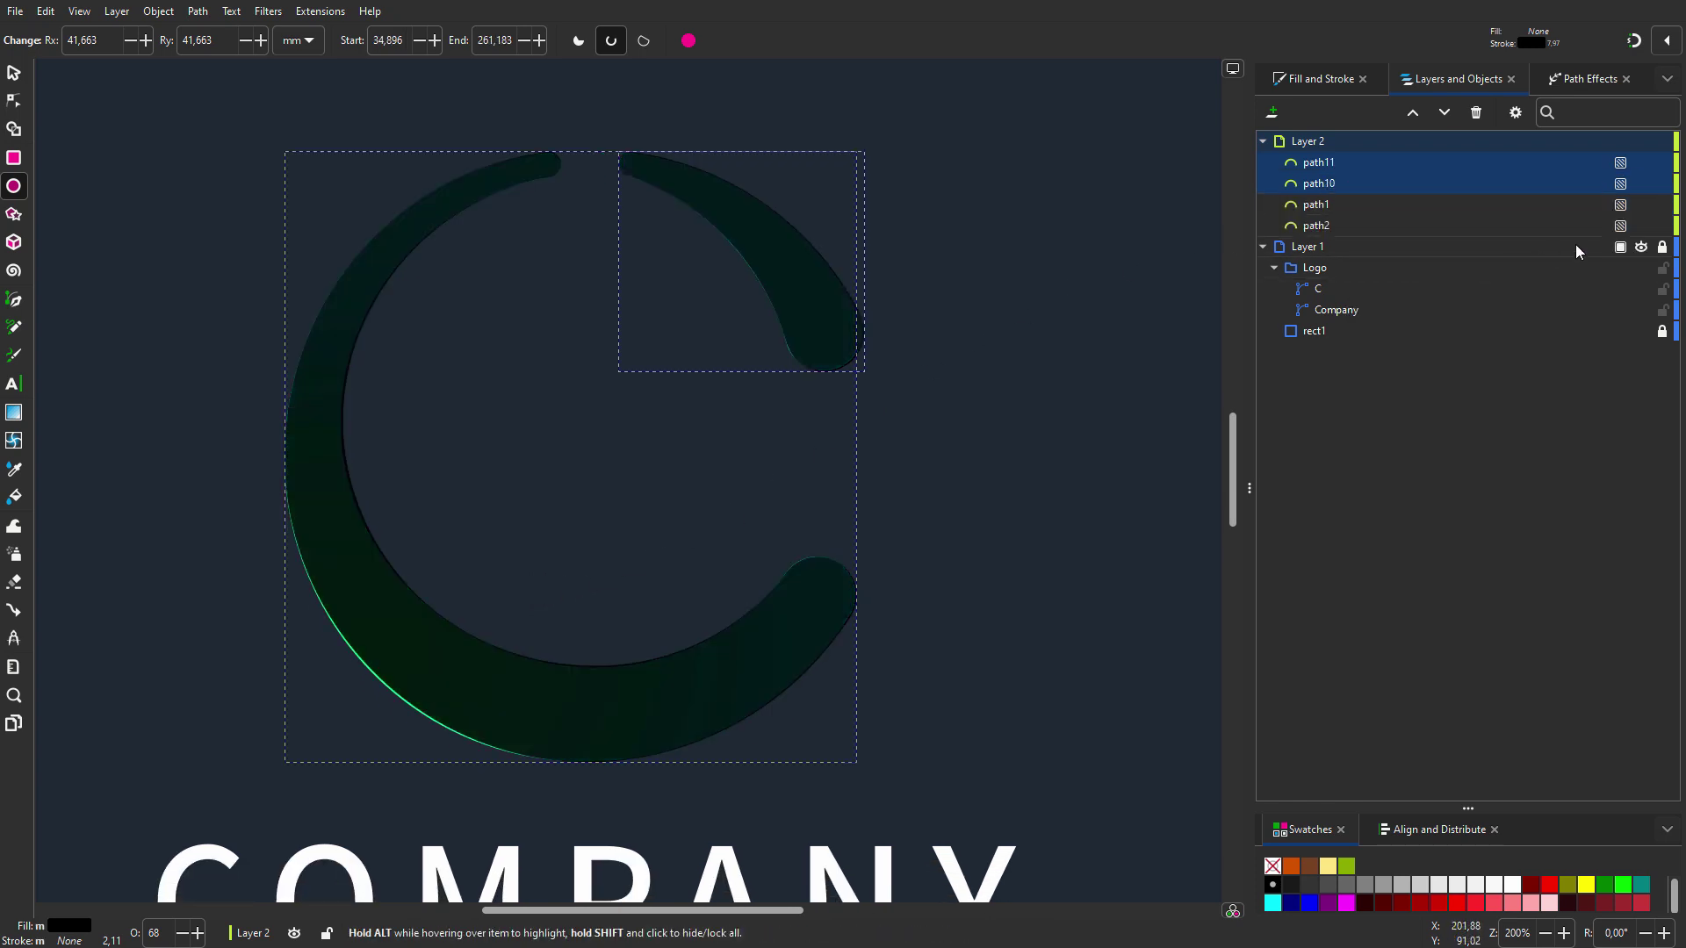
pyautogui.click(1641, 207)
pyautogui.click(1639, 227)
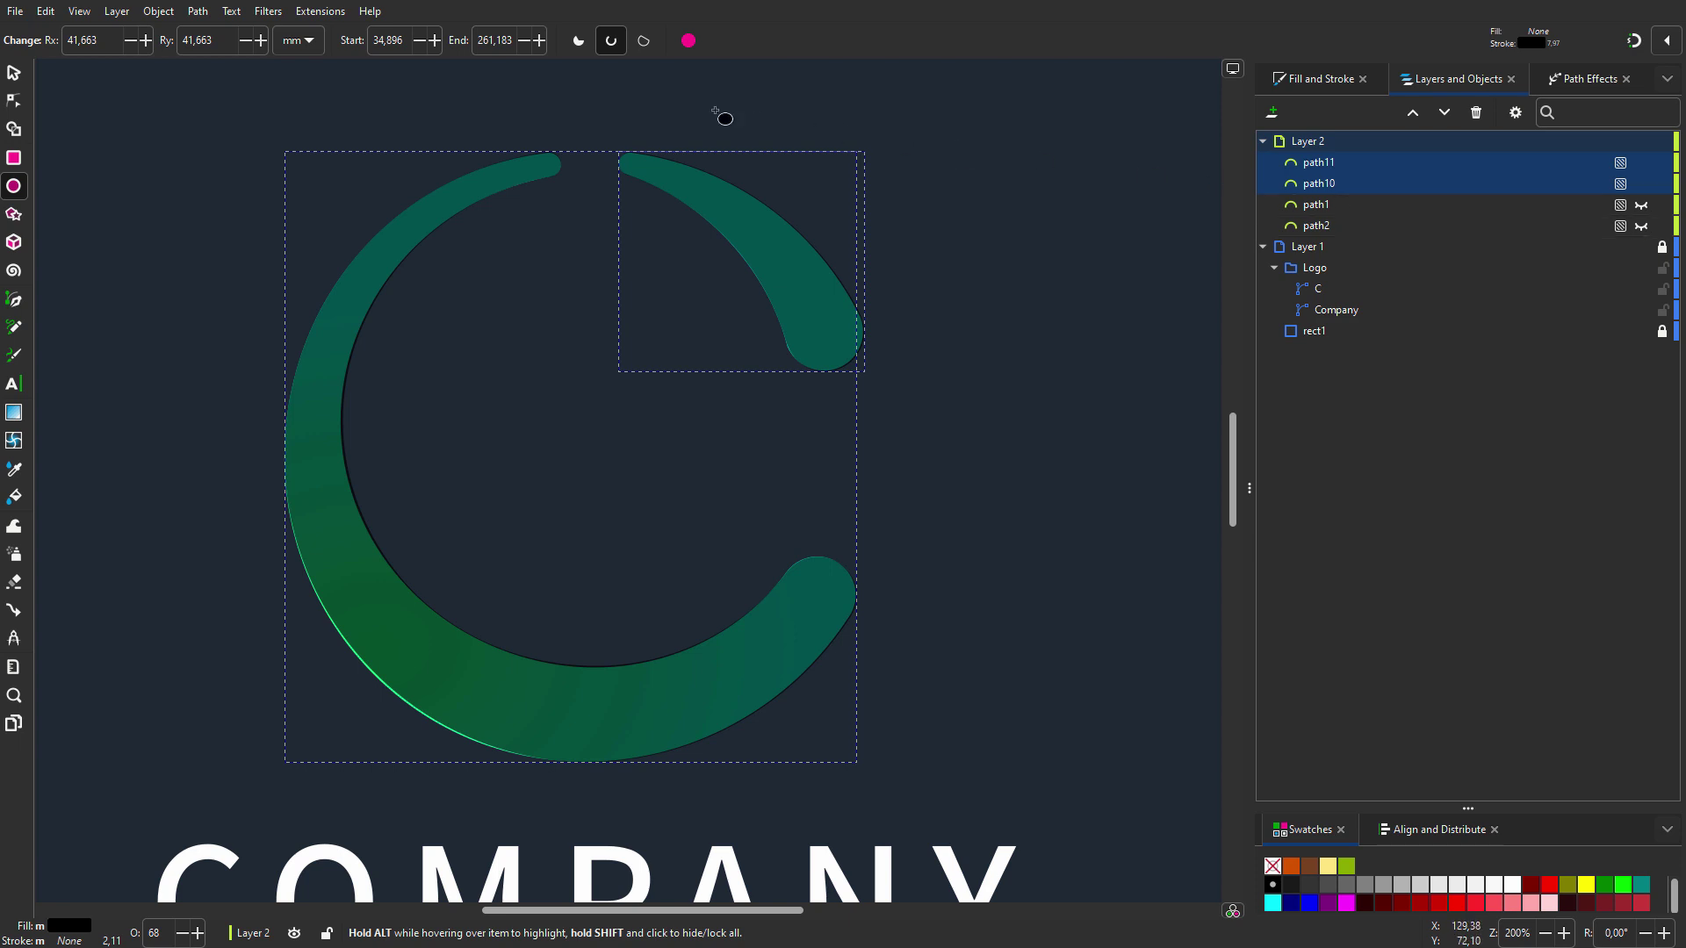
# Convert the copies to paths, union them into one shape, and set opacity to 100%.
pyautogui.click(198, 12)
pyautogui.click(233, 36)
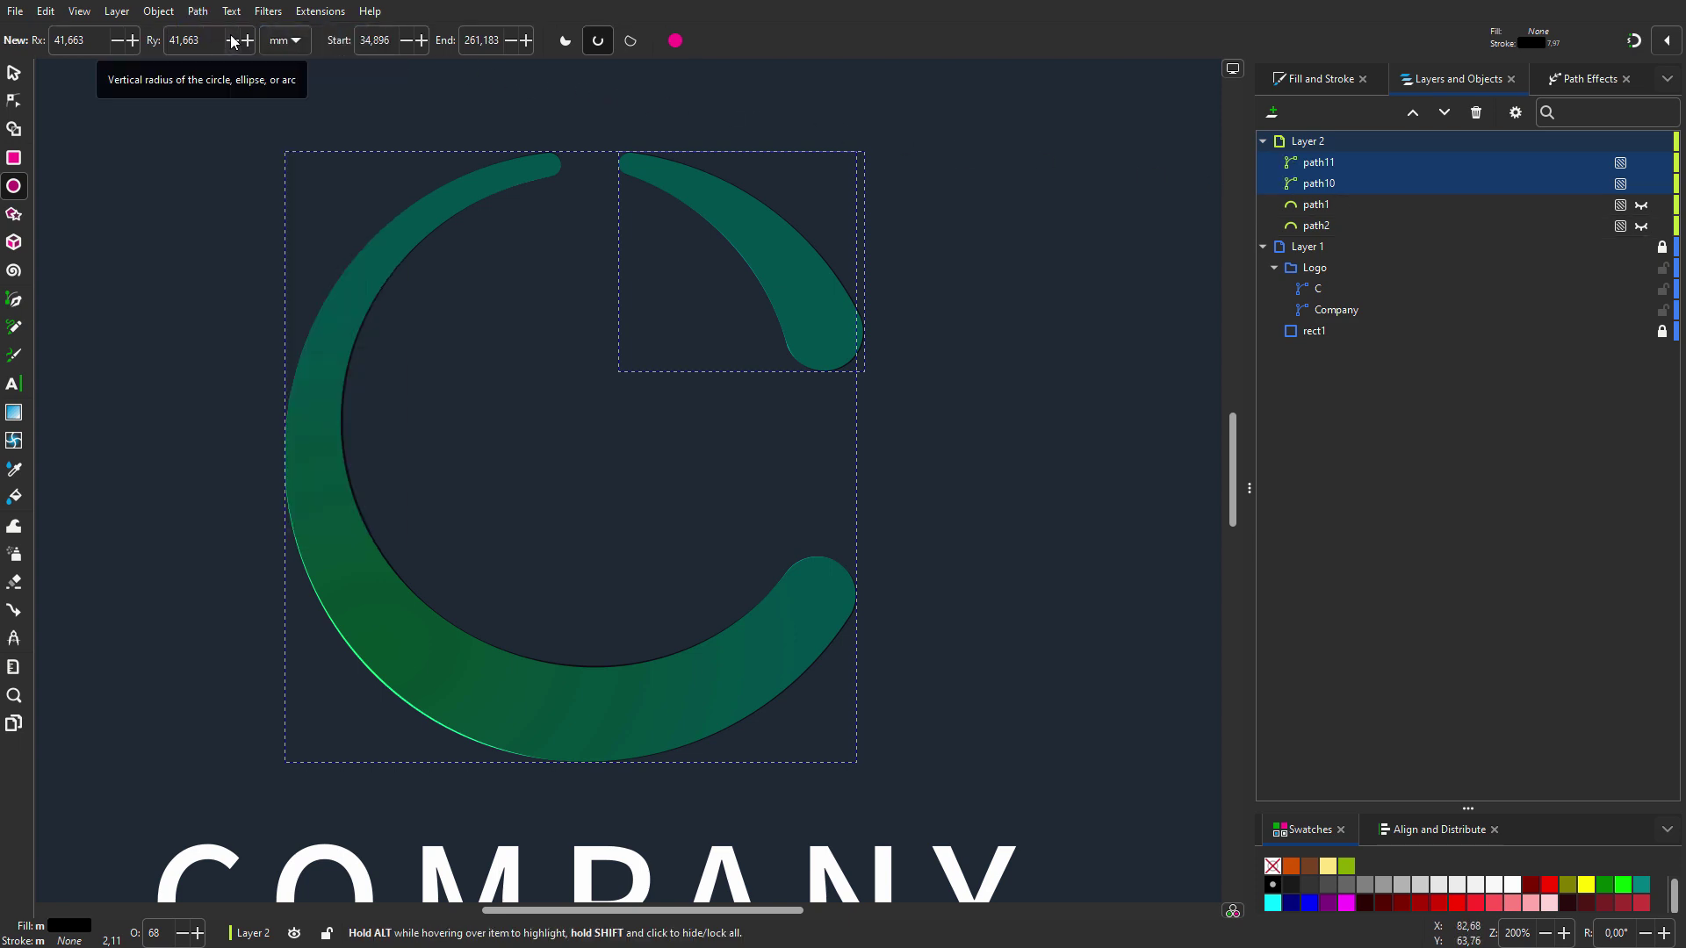
pyautogui.click(198, 12)
pyautogui.click(225, 100)
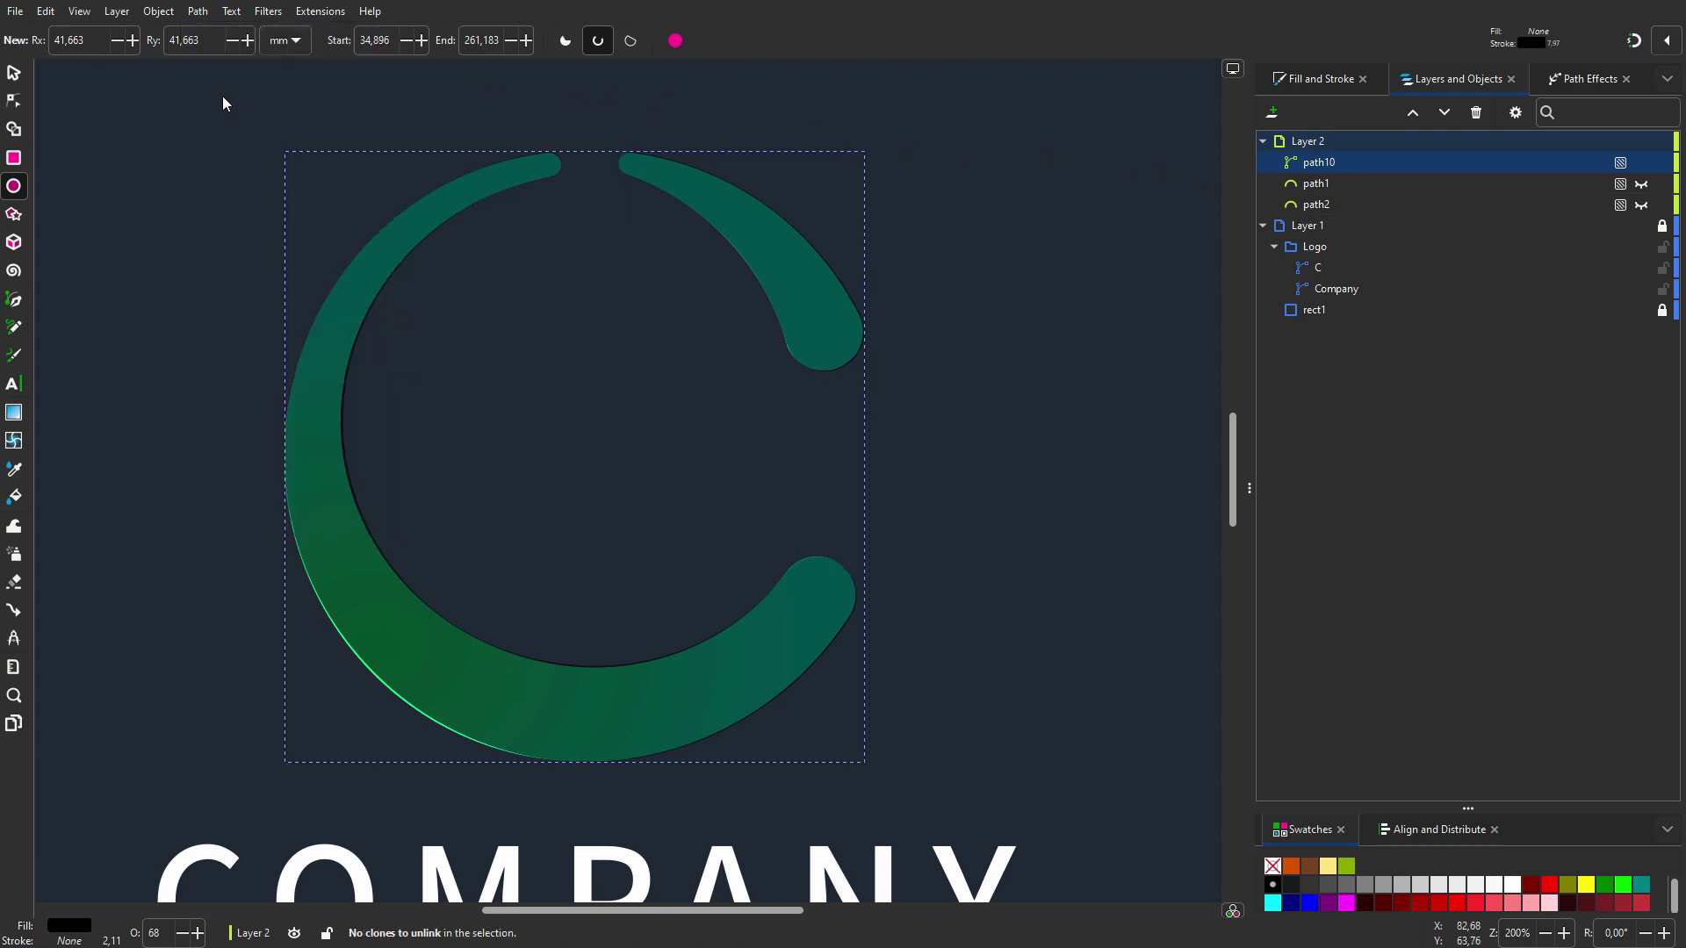
pyautogui.click(1621, 163)
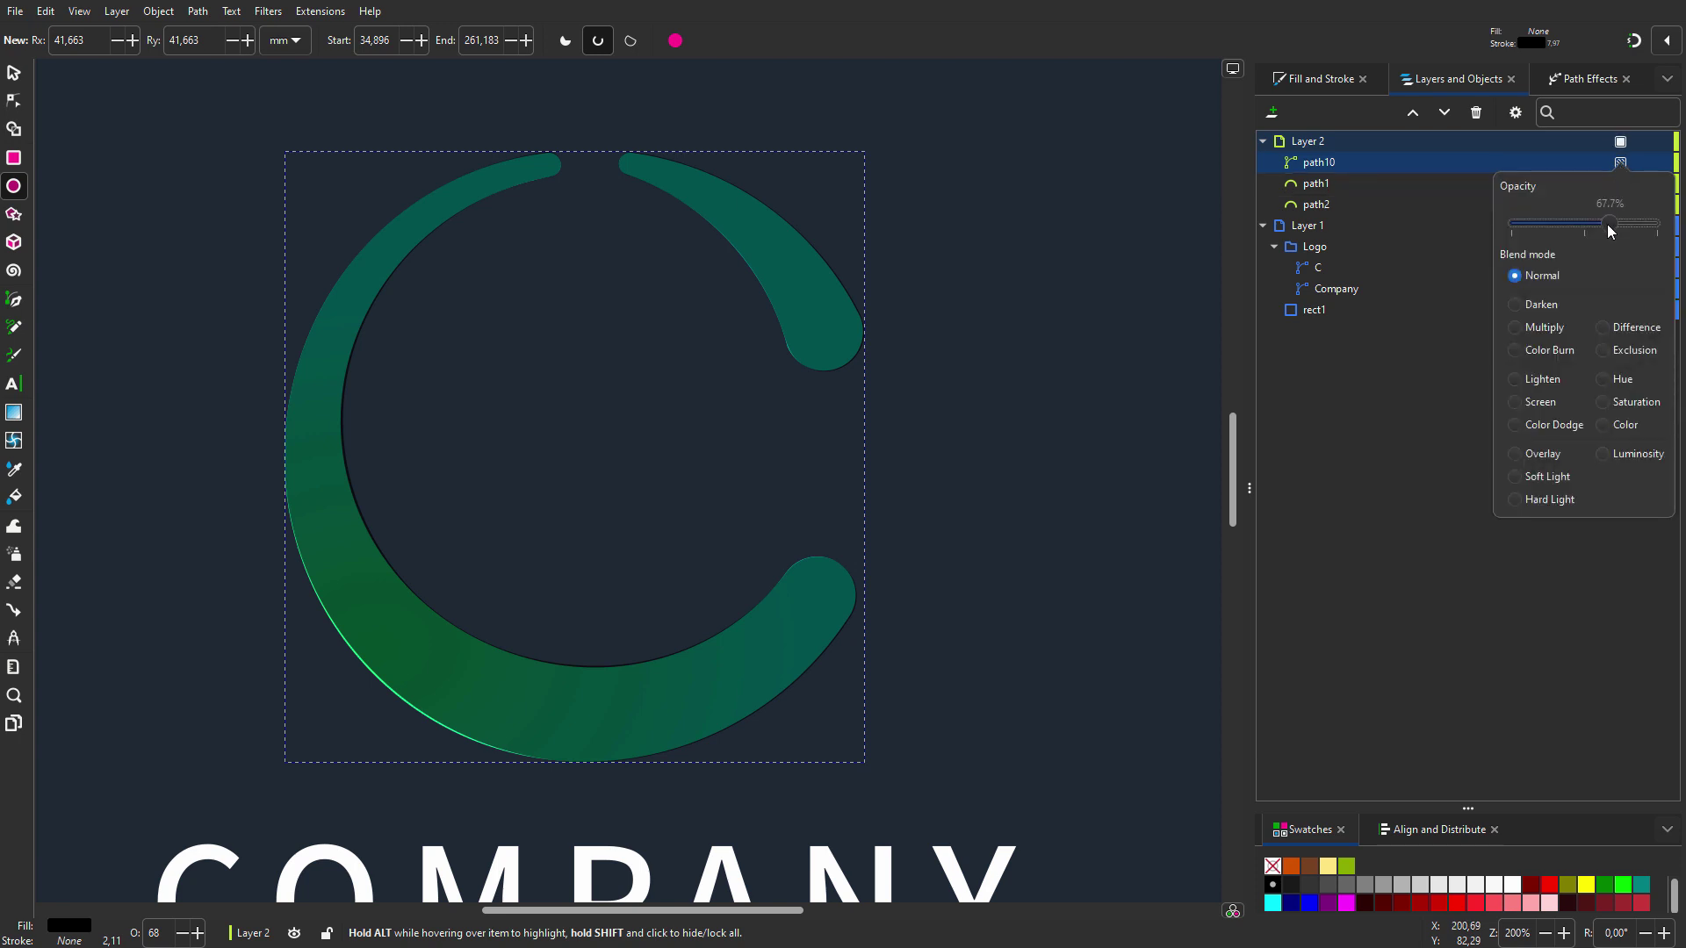
pyautogui.moveTo(1610, 227); pyautogui.dragTo(1678, 235)
pyautogui.press('-')
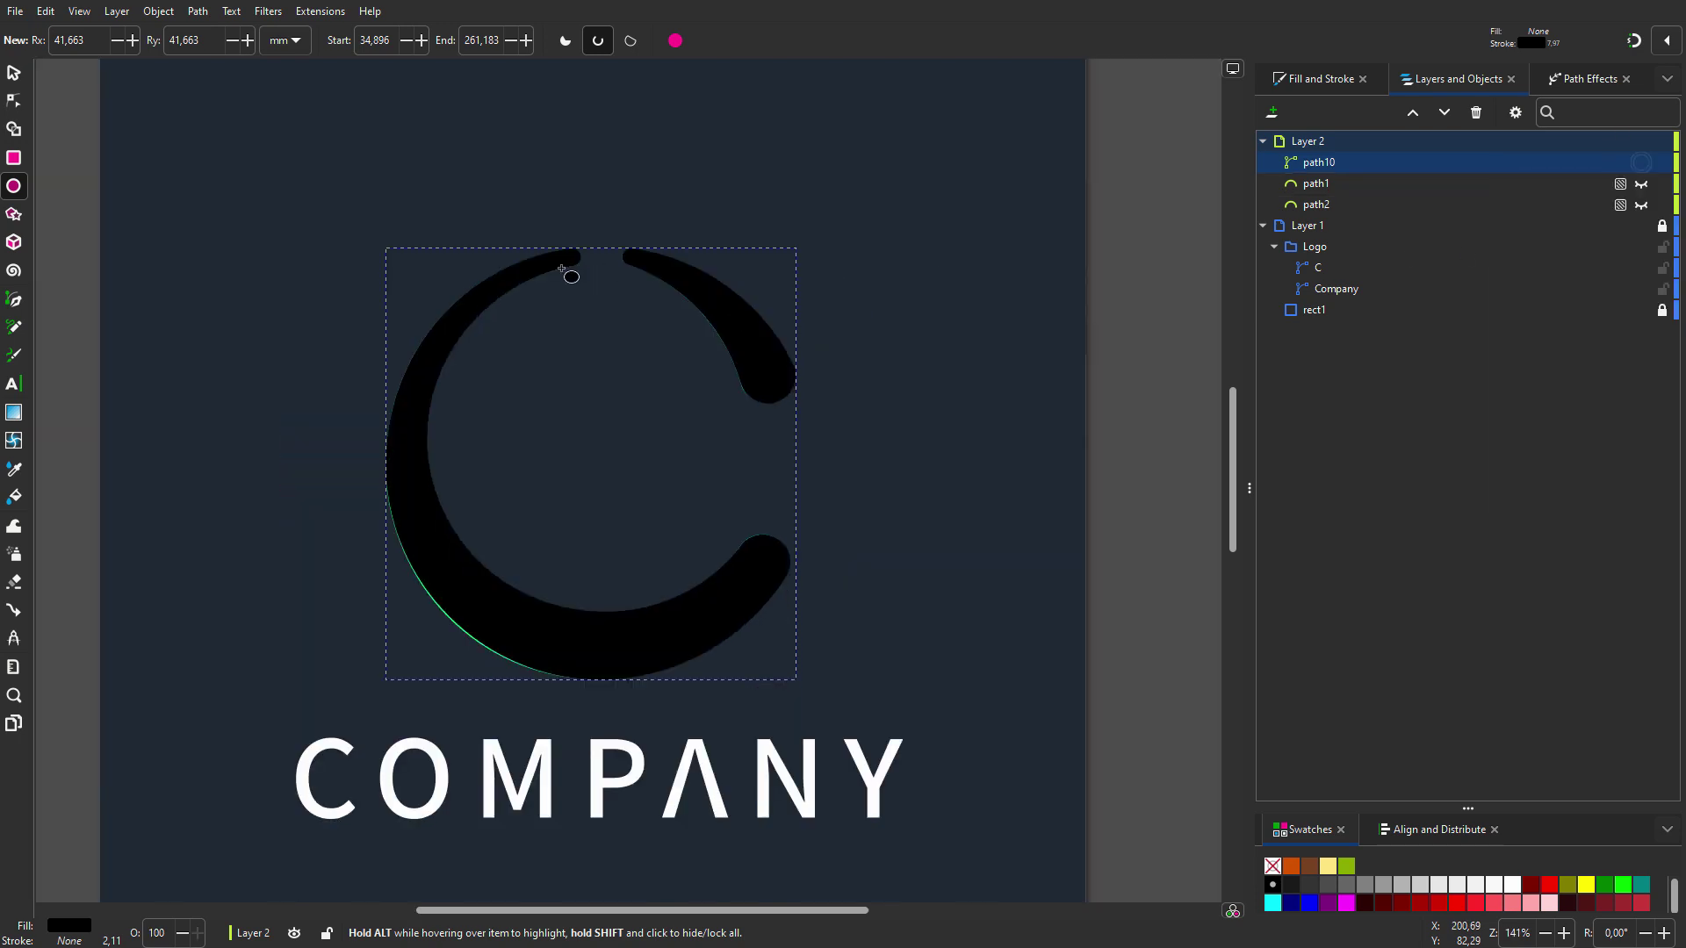
pyautogui.moveTo(648, 376); pyautogui.dragTo(464, 310)
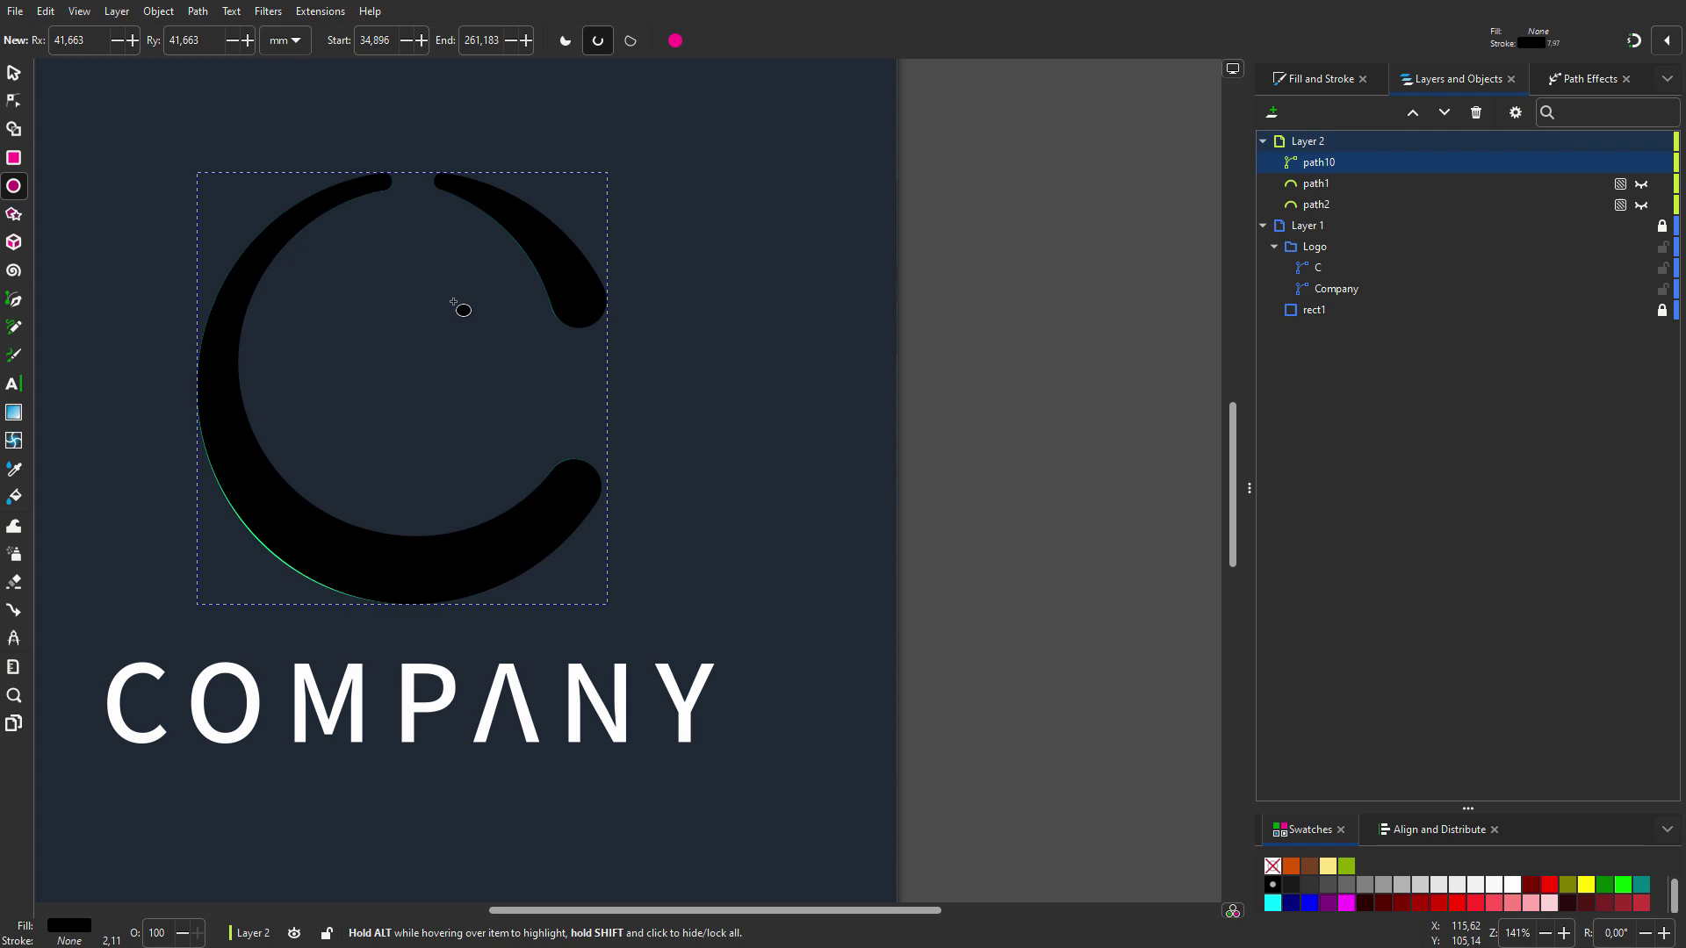
# Move the black C beside the reference and give it a radial gradient centred on it.
pyautogui.press('s')
pyautogui.moveTo(573, 265); pyautogui.dragTo(1073, 268)
pyautogui.click(1310, 79)
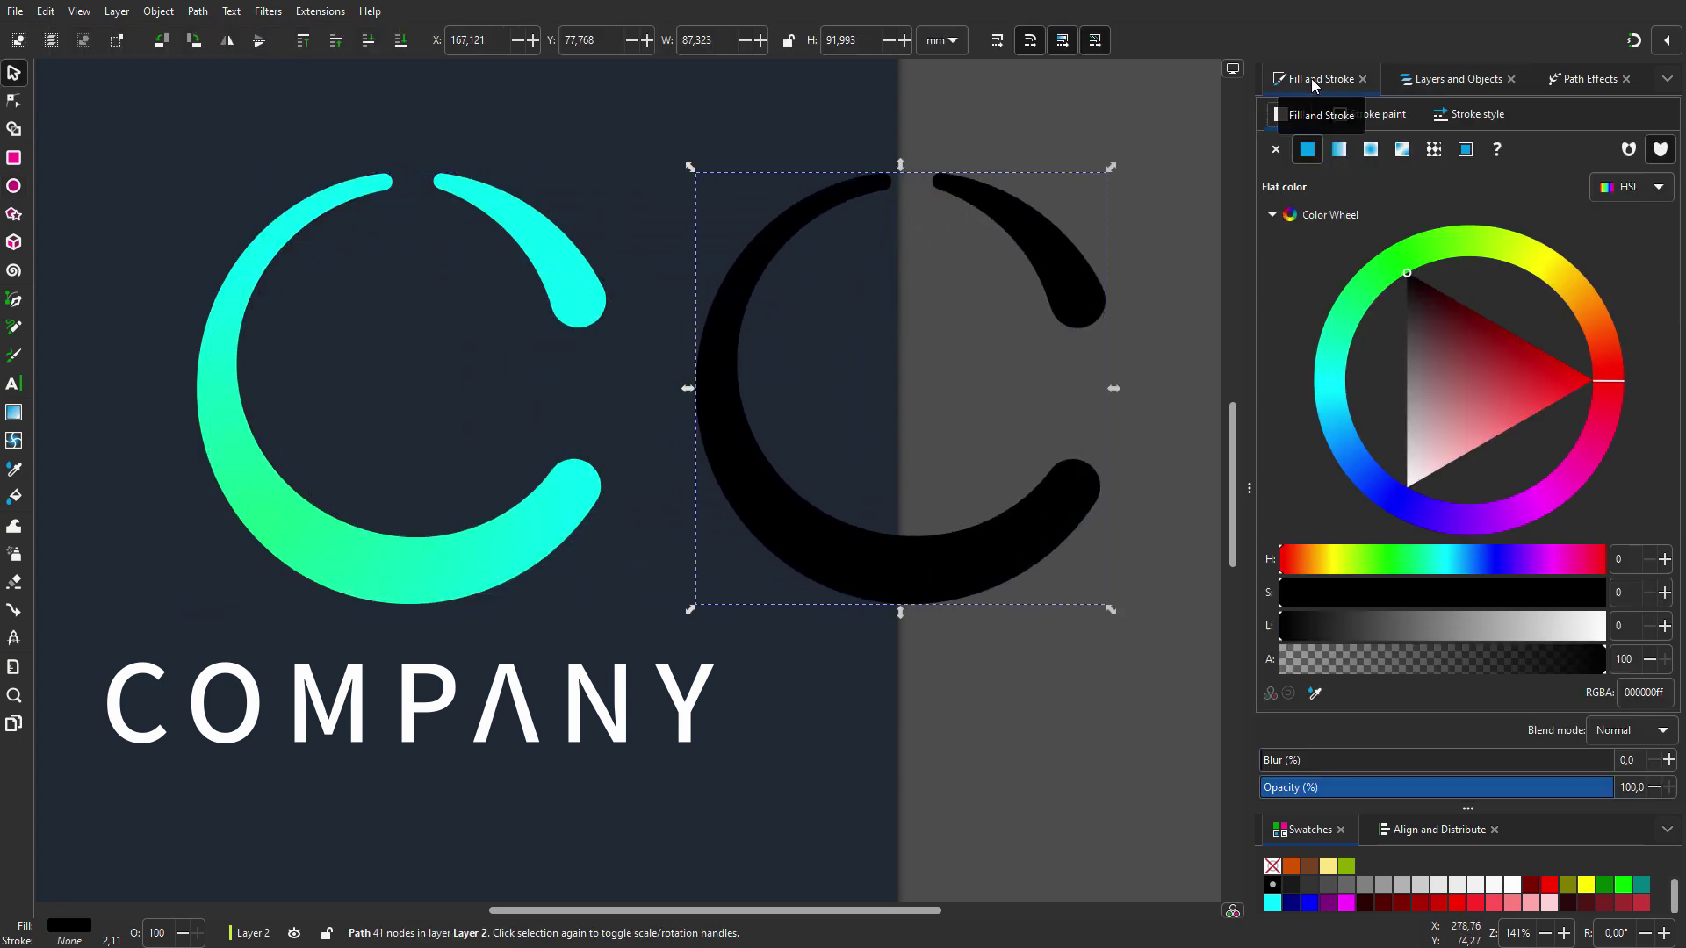
pyautogui.click(1371, 149)
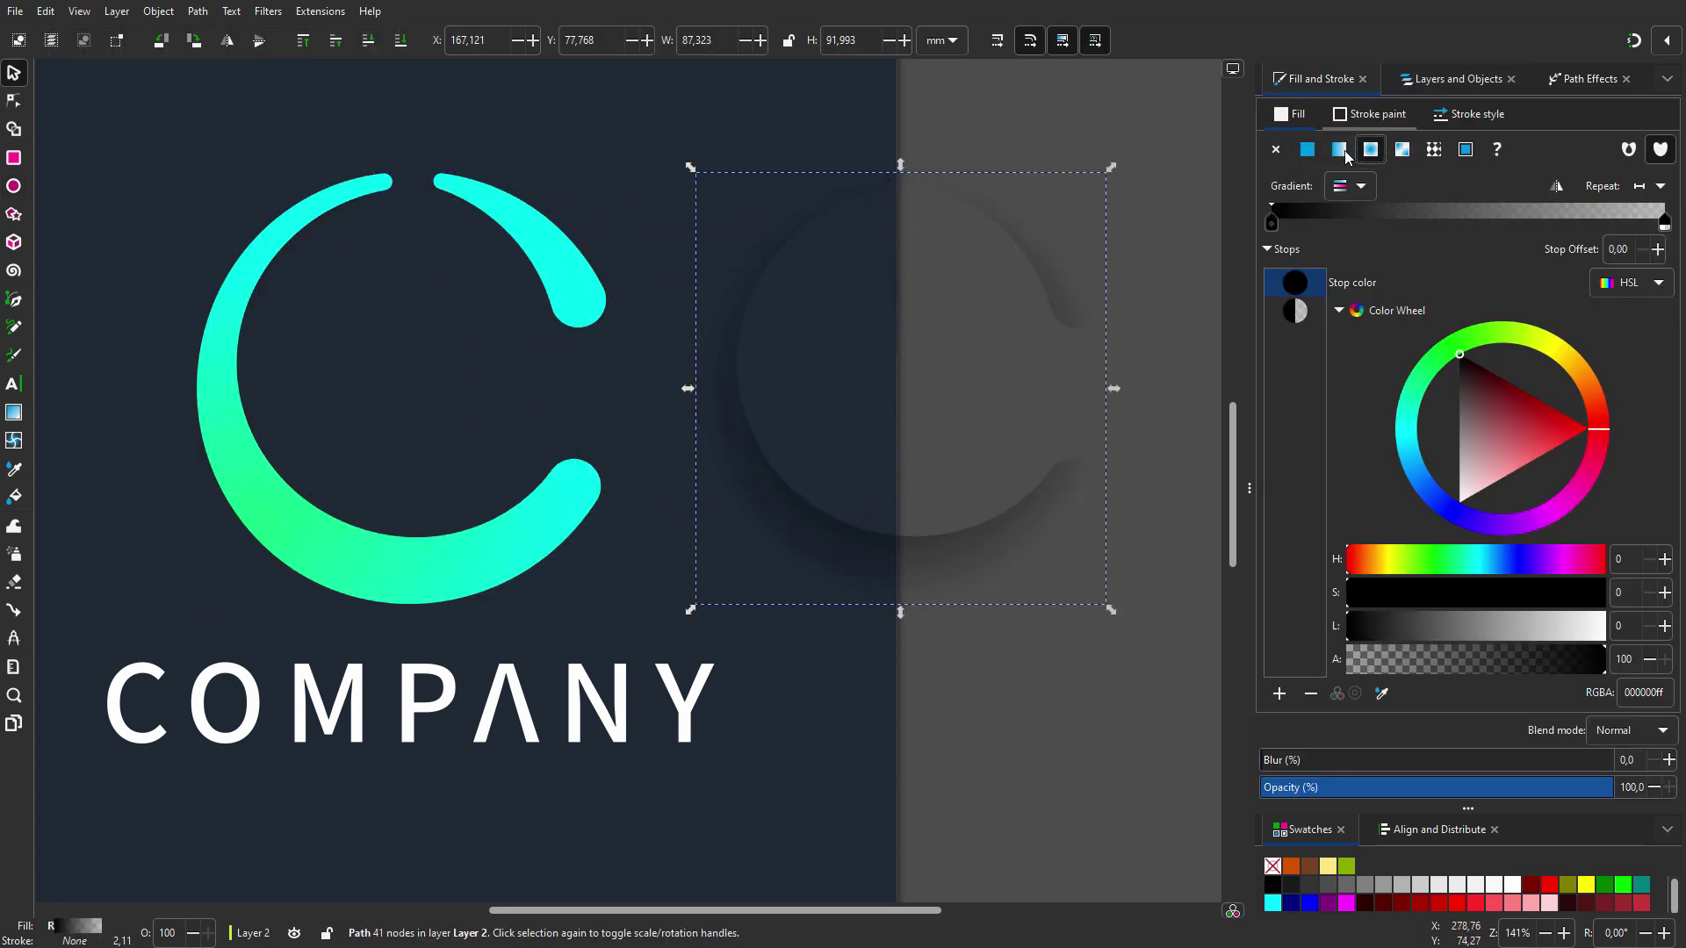
pyautogui.click(14, 415)
pyautogui.moveTo(899, 385); pyautogui.dragTo(770, 531)
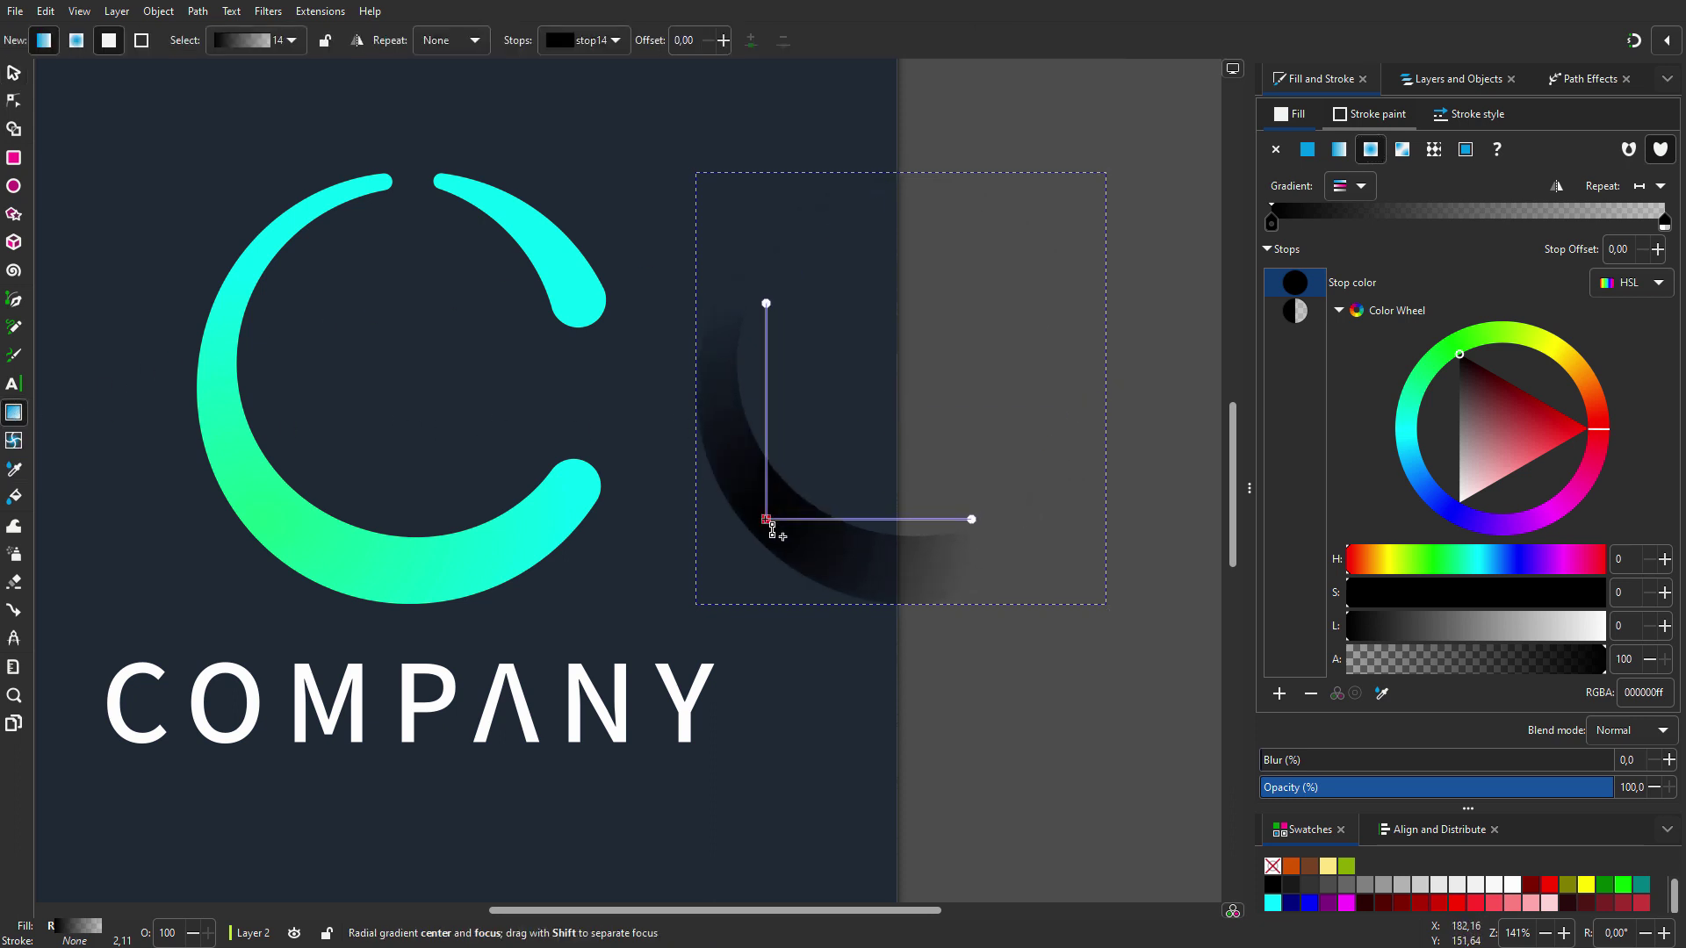
# Pick the reference green and cyan for the gradient stops and enlarge the gradient across the C.
pyautogui.click(14, 469)
pyautogui.click(260, 516)
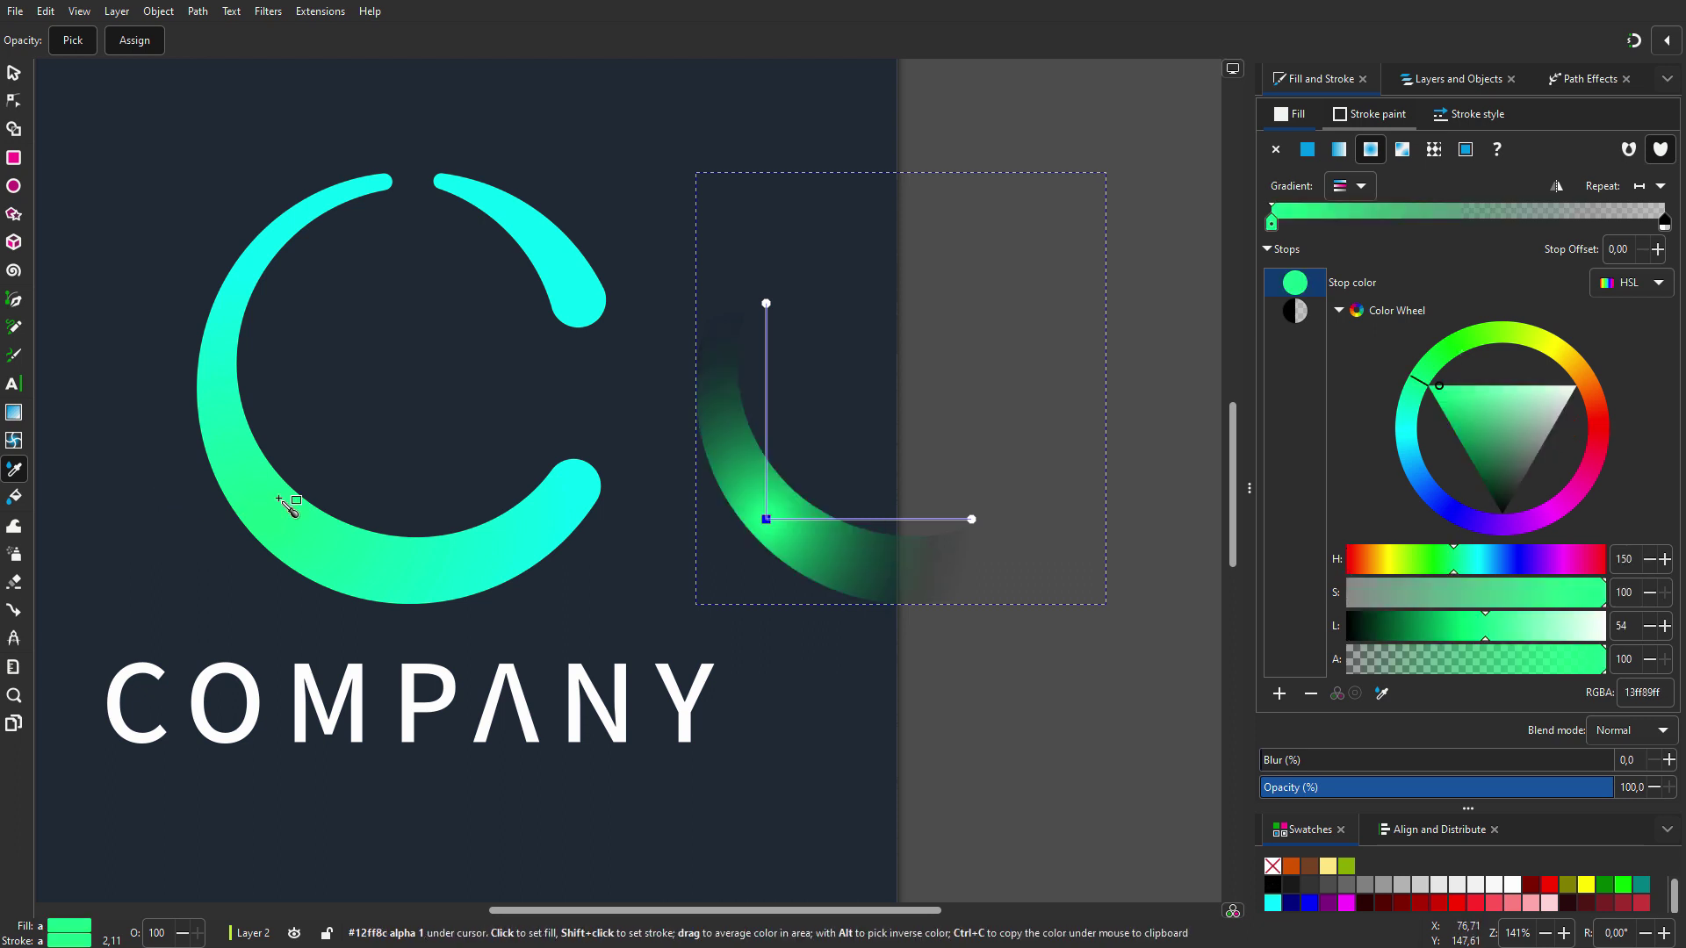
pyautogui.click(766, 303)
pyautogui.click(548, 234)
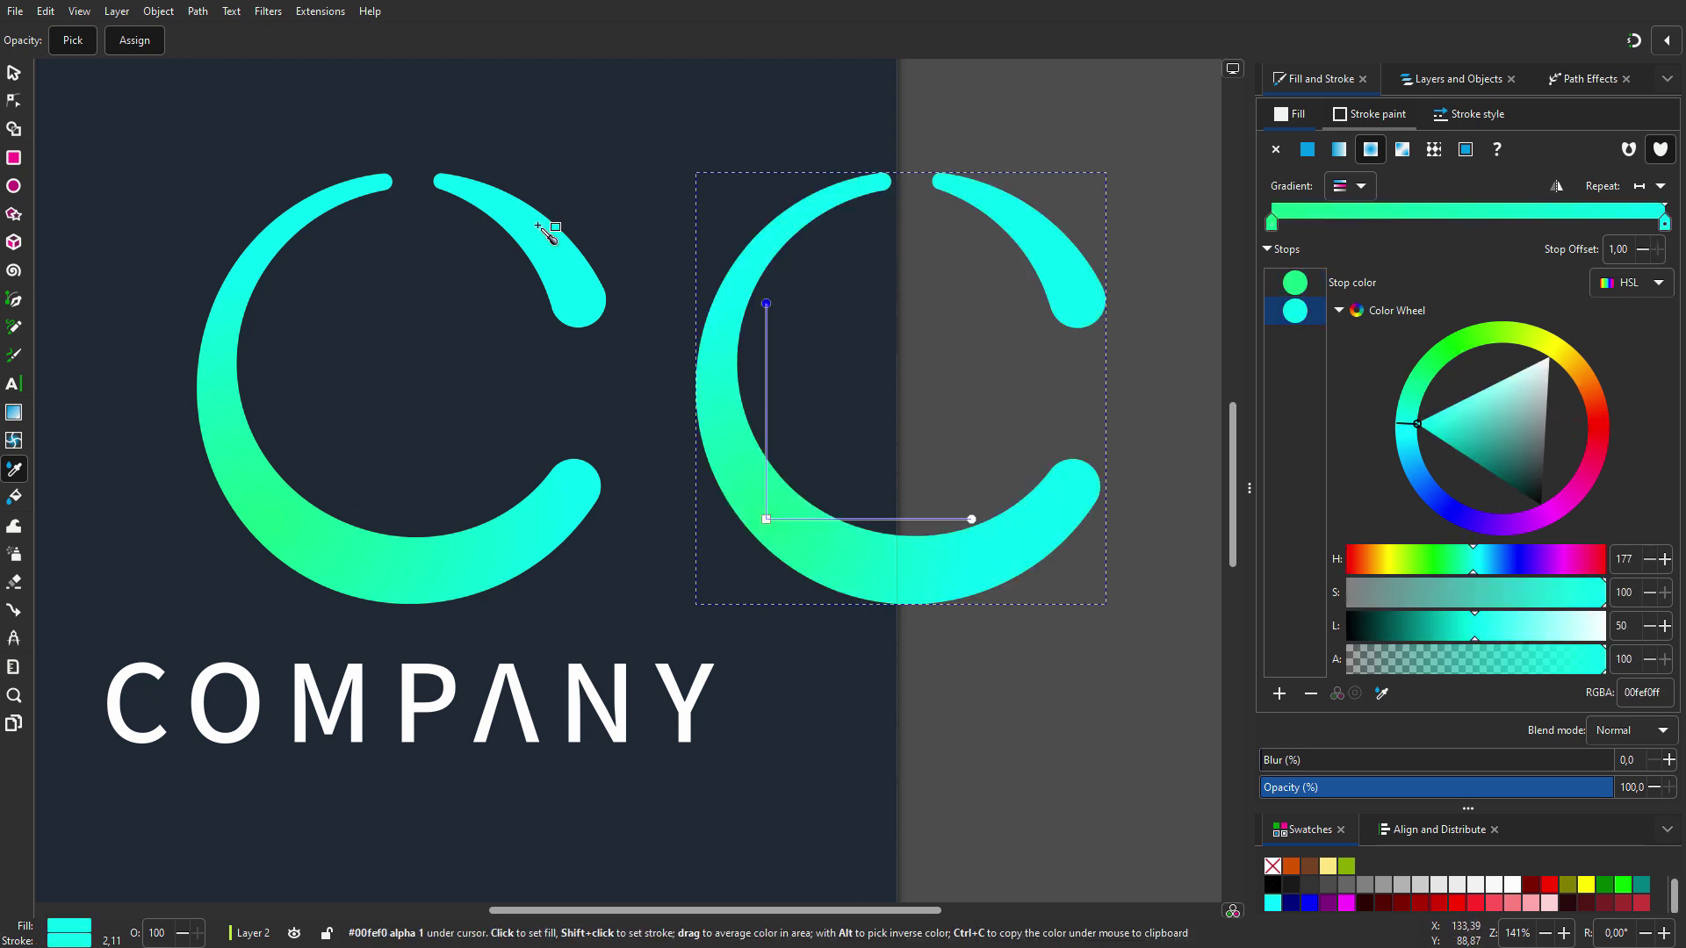
pyautogui.moveTo(971, 519); pyautogui.dragTo(1061, 520)
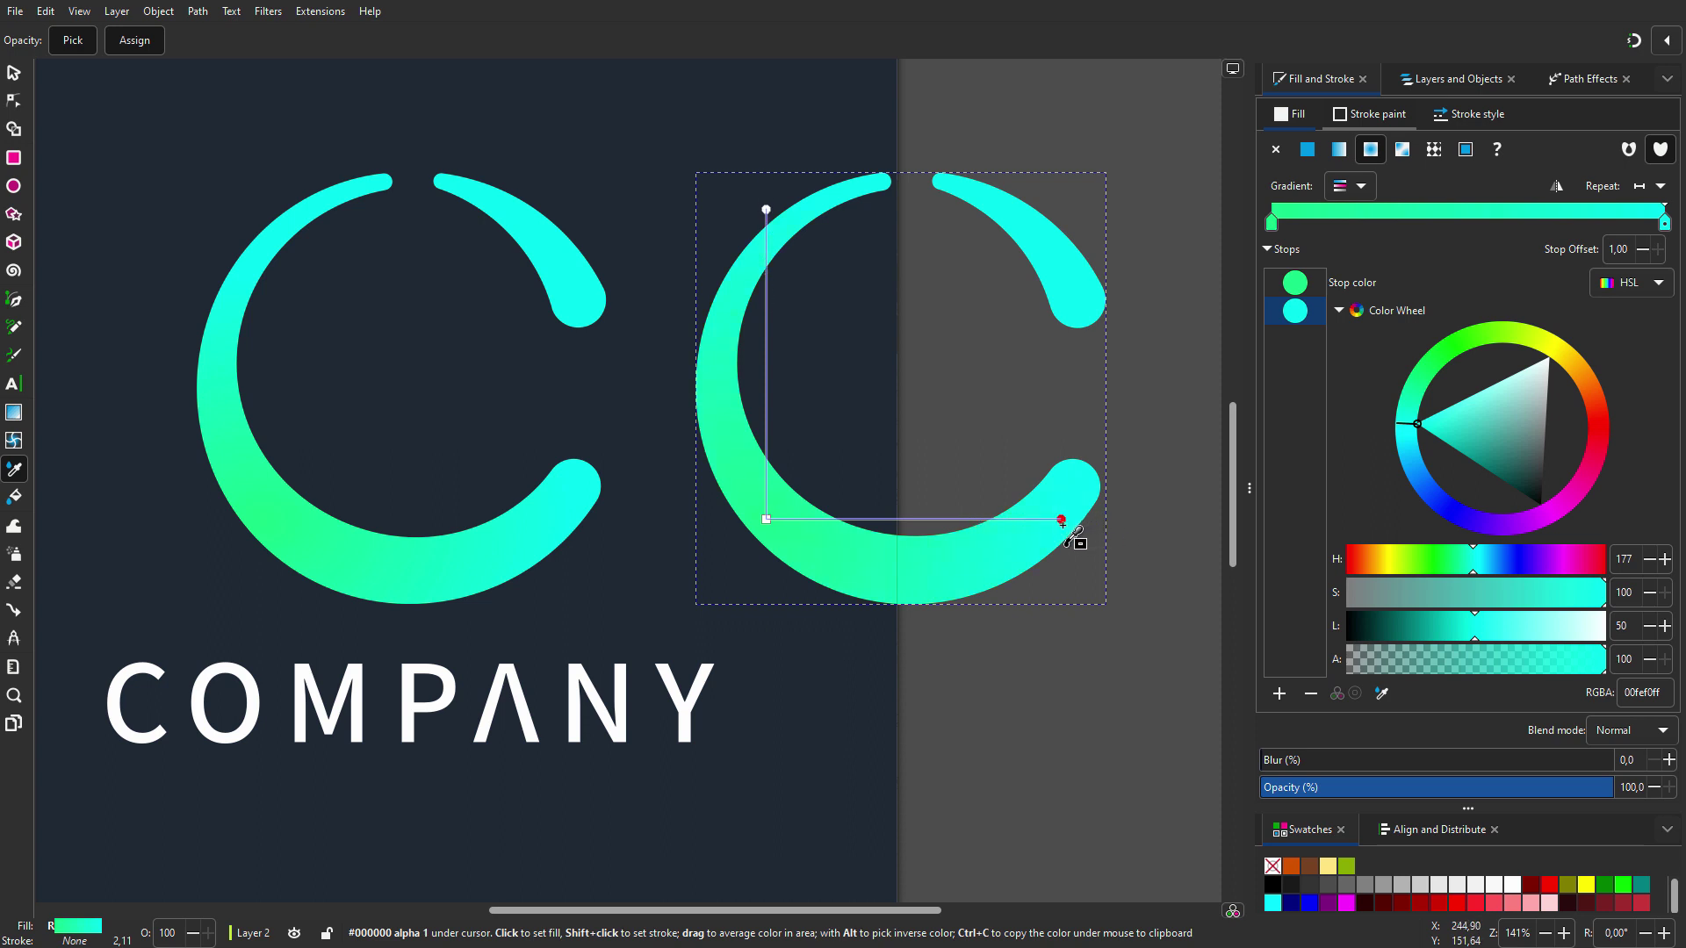
# Type 'COMPANY', widen its letter spacing, and align it under the reference lettering.
pyautogui.click(13, 384)
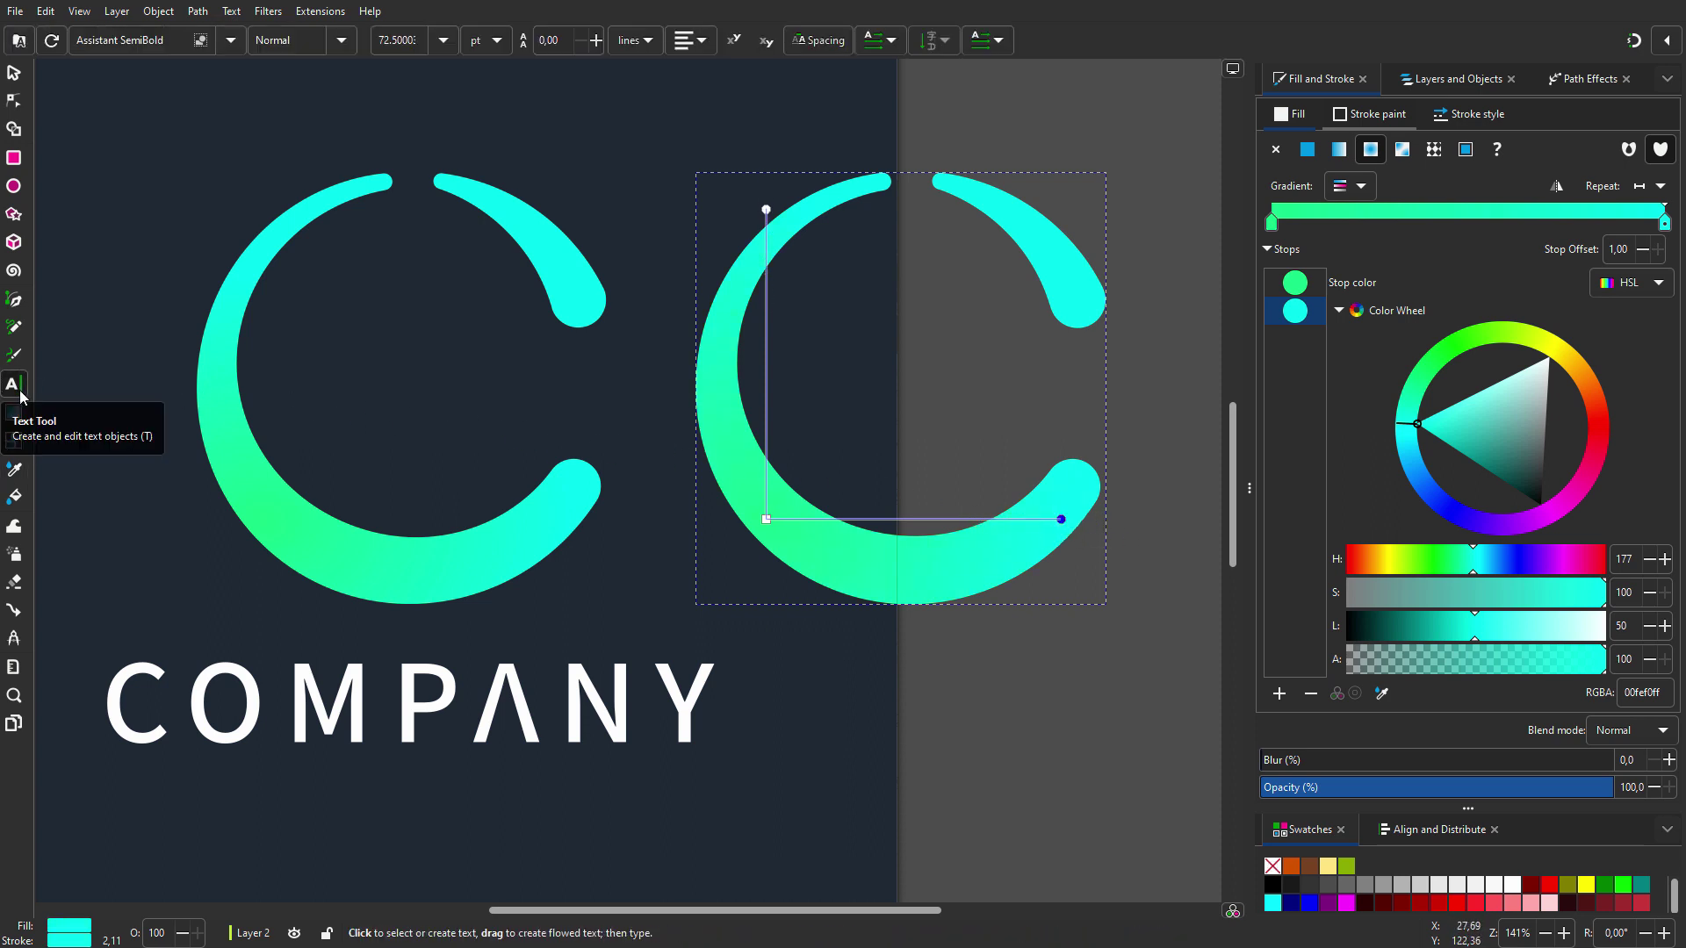
pyautogui.click(120, 864)
pyautogui.write('COMPAN')
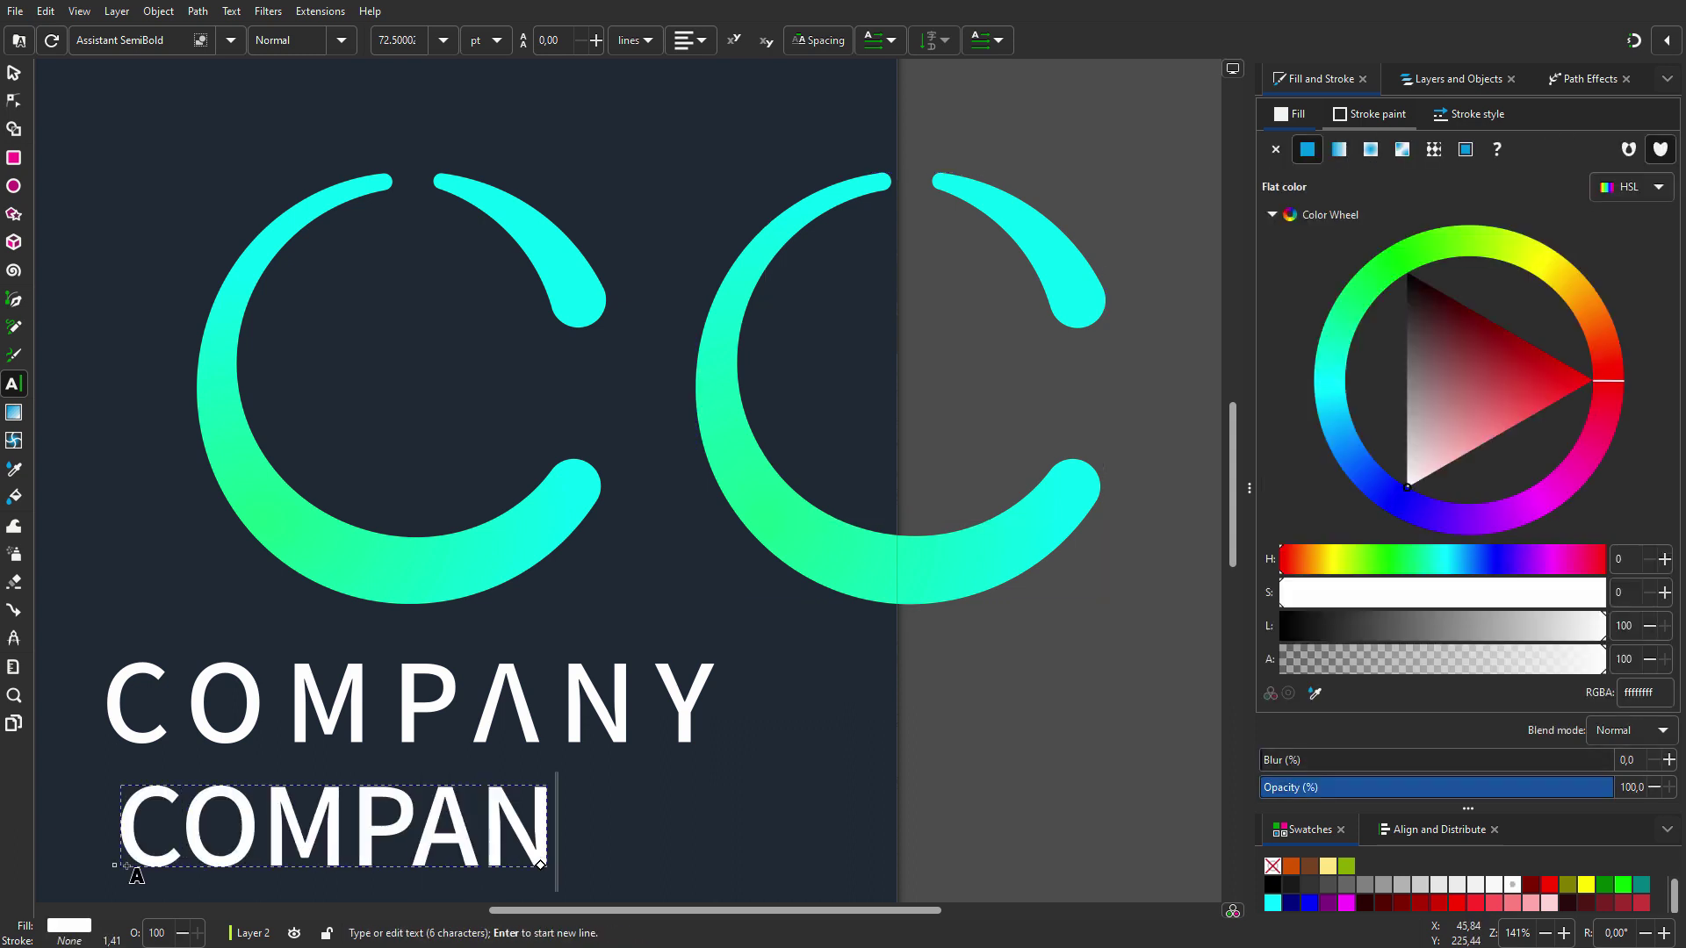
pyautogui.write('Y')
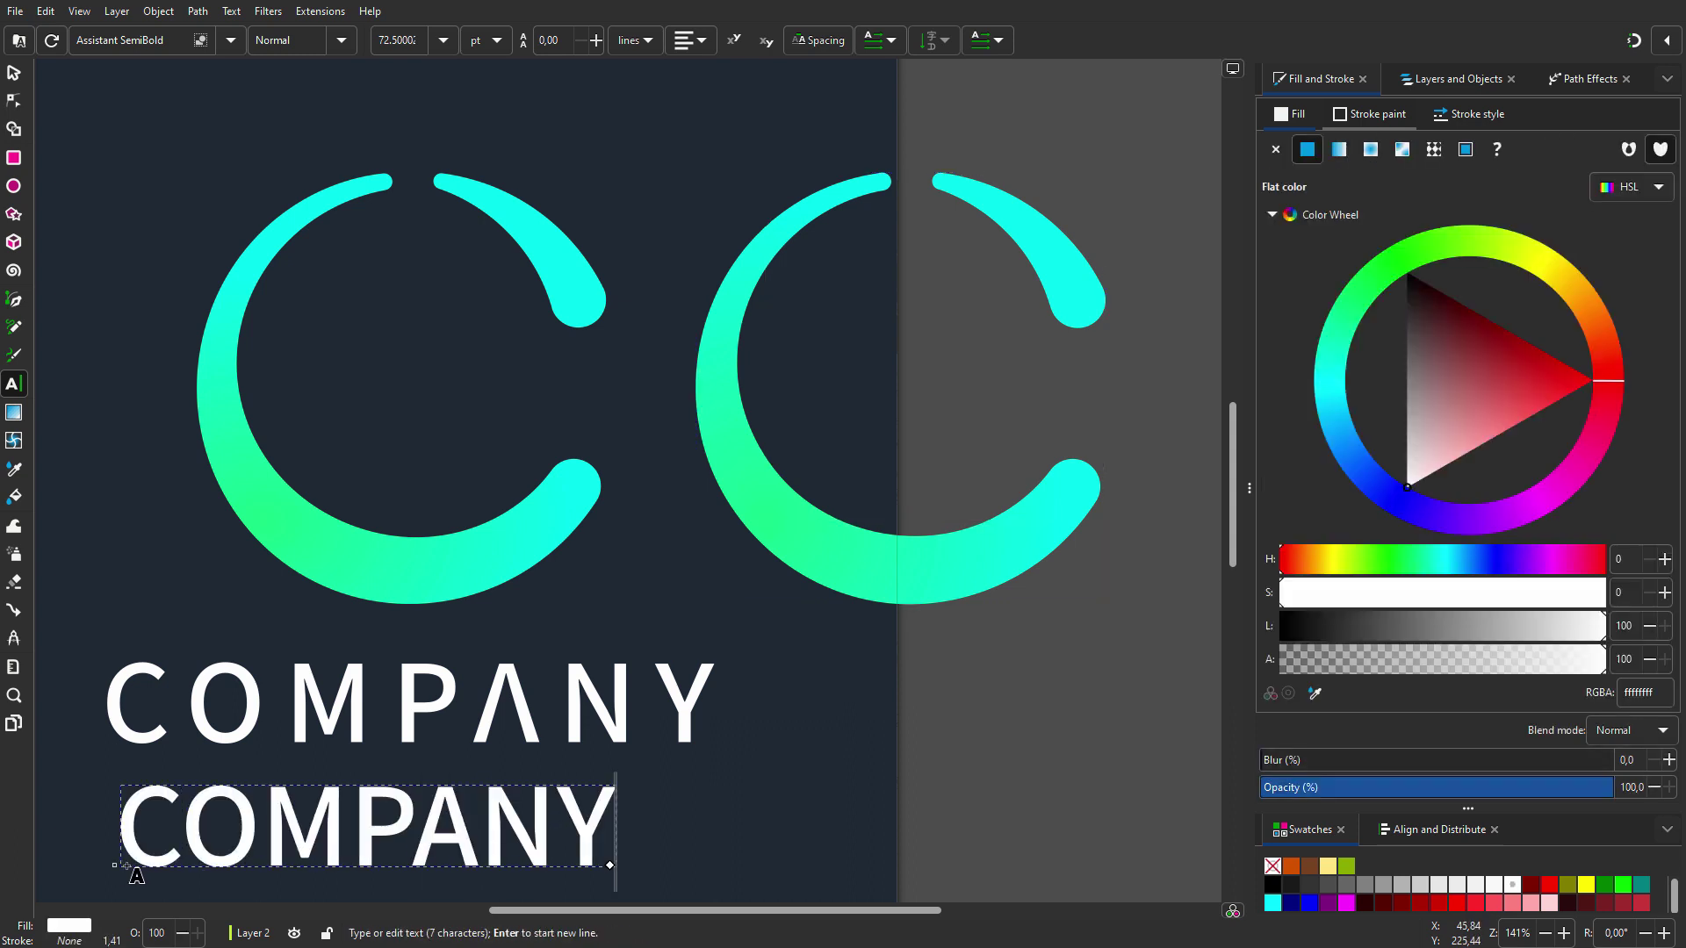
pyautogui.click(821, 44)
pyautogui.scroll(12, 720, 85)
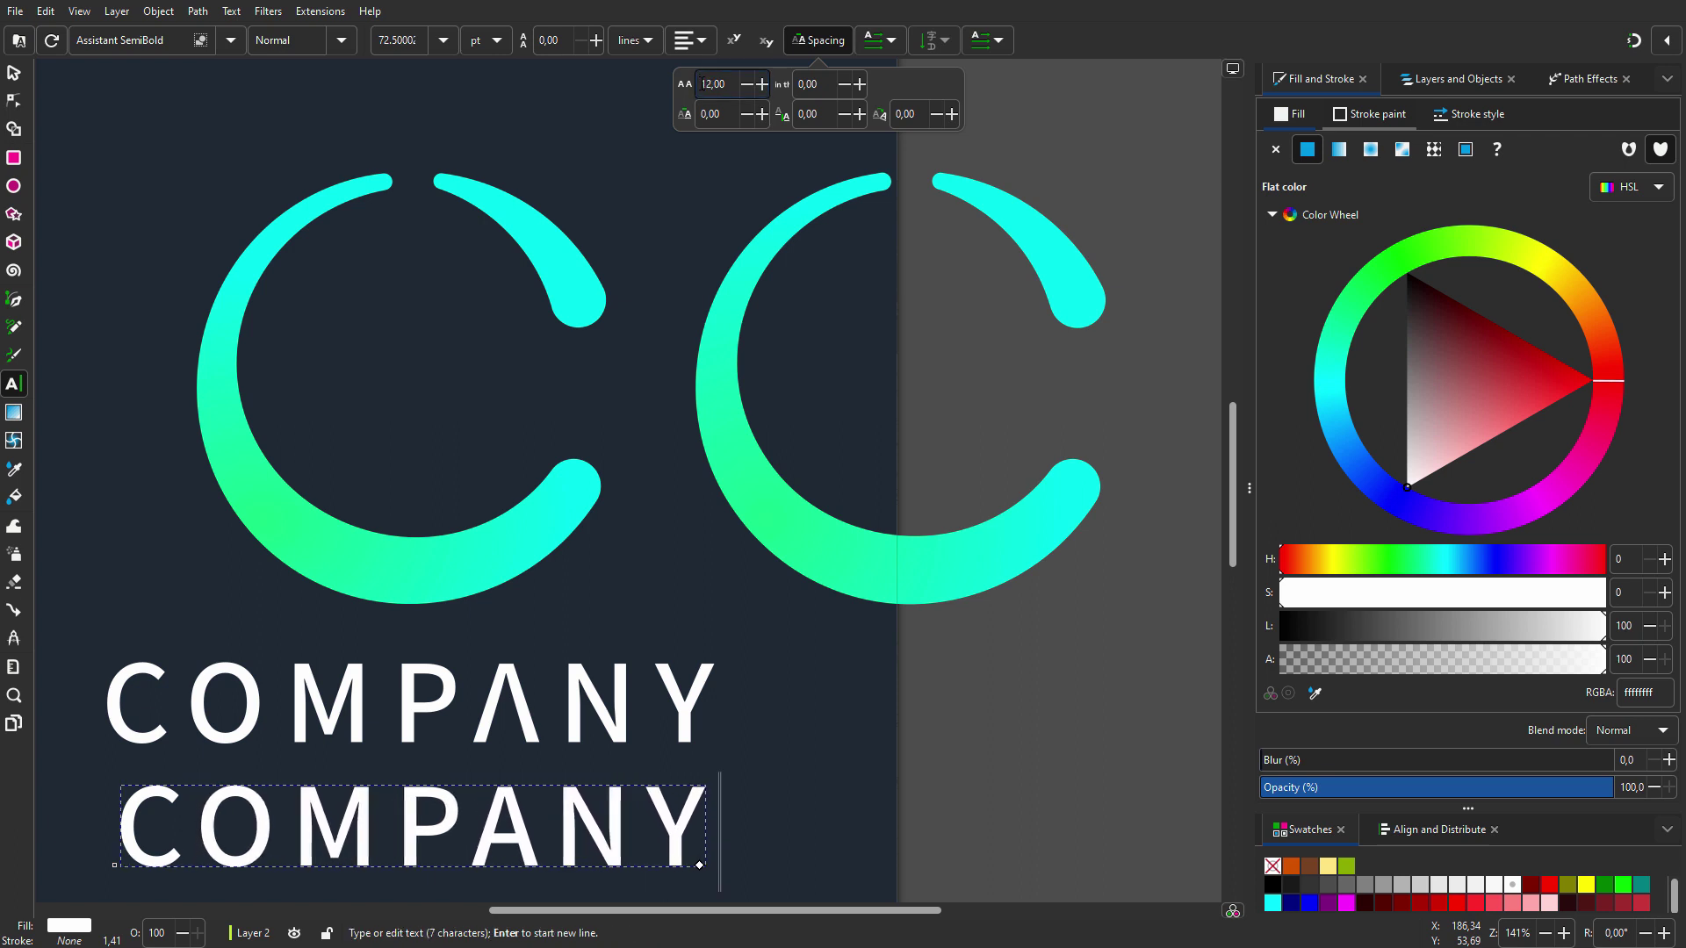
pyautogui.scroll(5, 699, 84)
pyautogui.click(14, 73)
pyautogui.moveTo(193, 822)
pyautogui.mouseDown()
pyautogui.moveTo(219, 843)
pyautogui.moveTo(207, 834)
pyautogui.mouseUp()
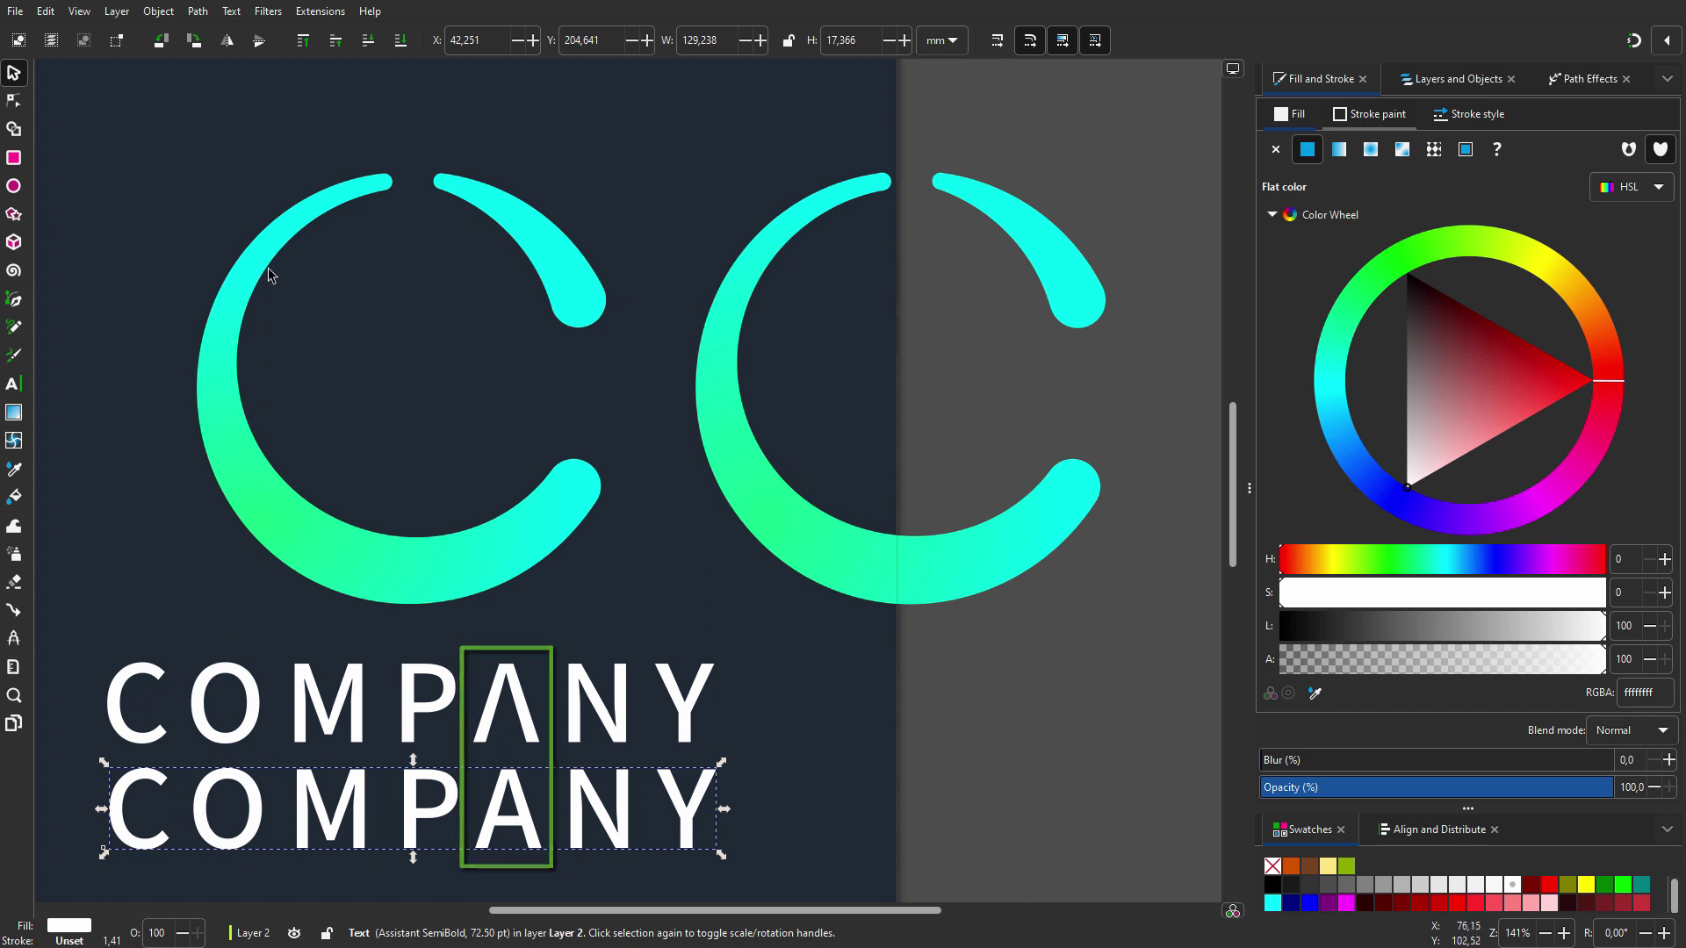
# Convert COMPANY to a path and delete the four crossbar nodes of its A.
pyautogui.click(198, 11)
pyautogui.click(226, 35)
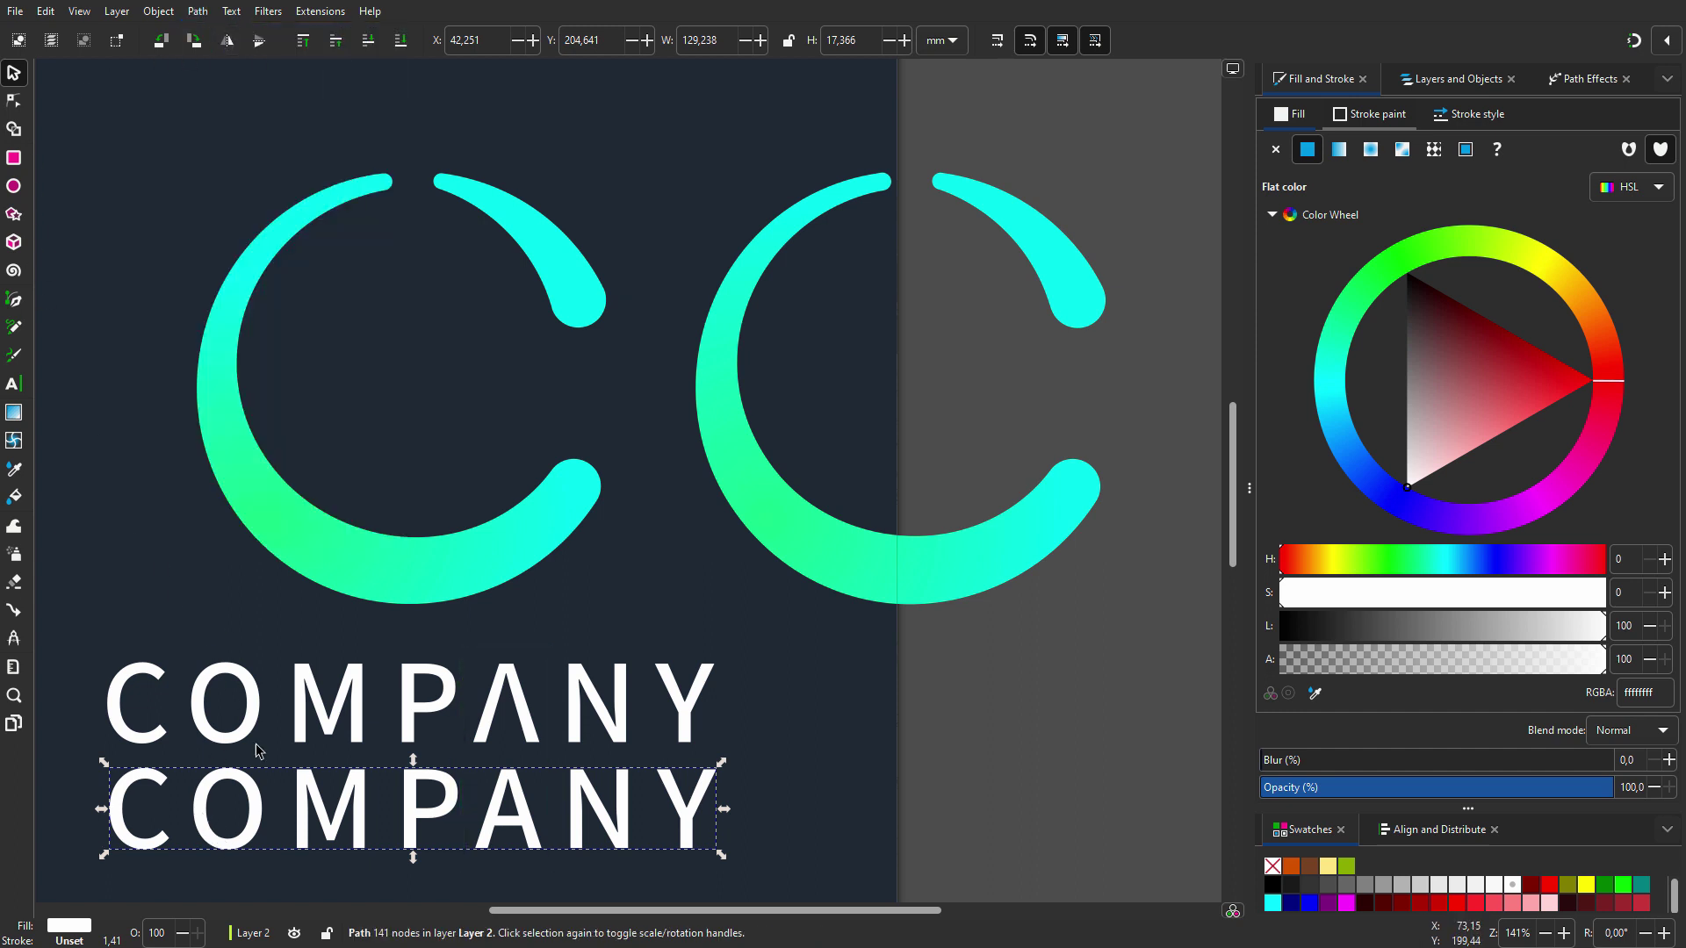
pyautogui.scroll(4, 479, 882)
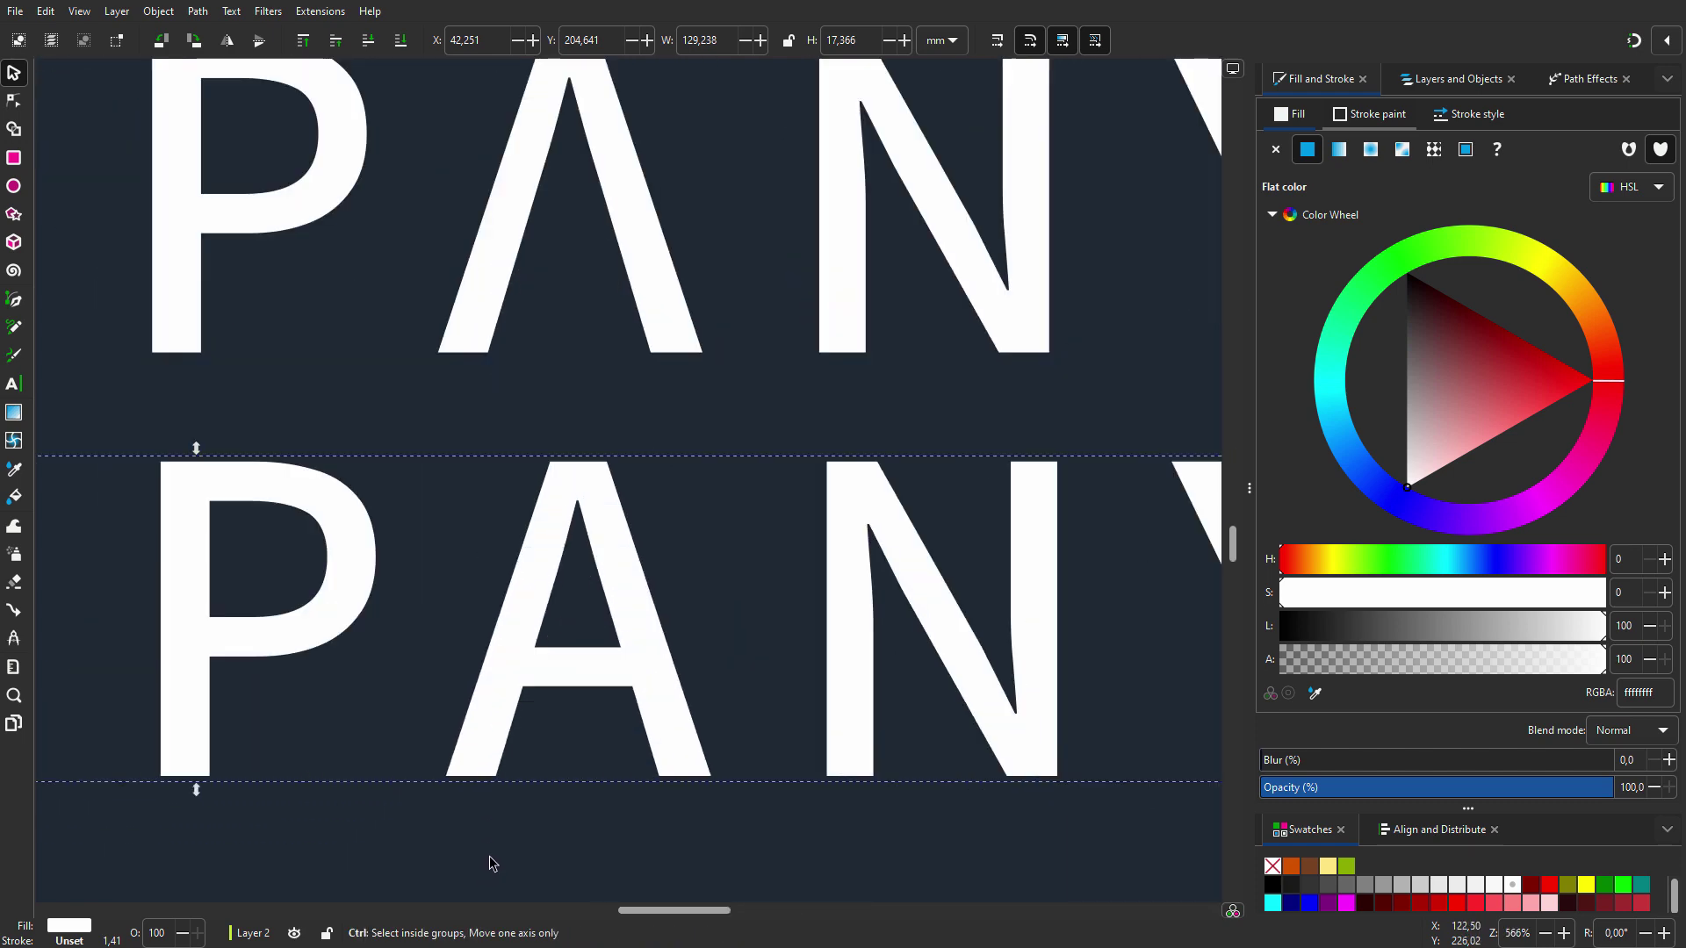
pyautogui.click(15, 104)
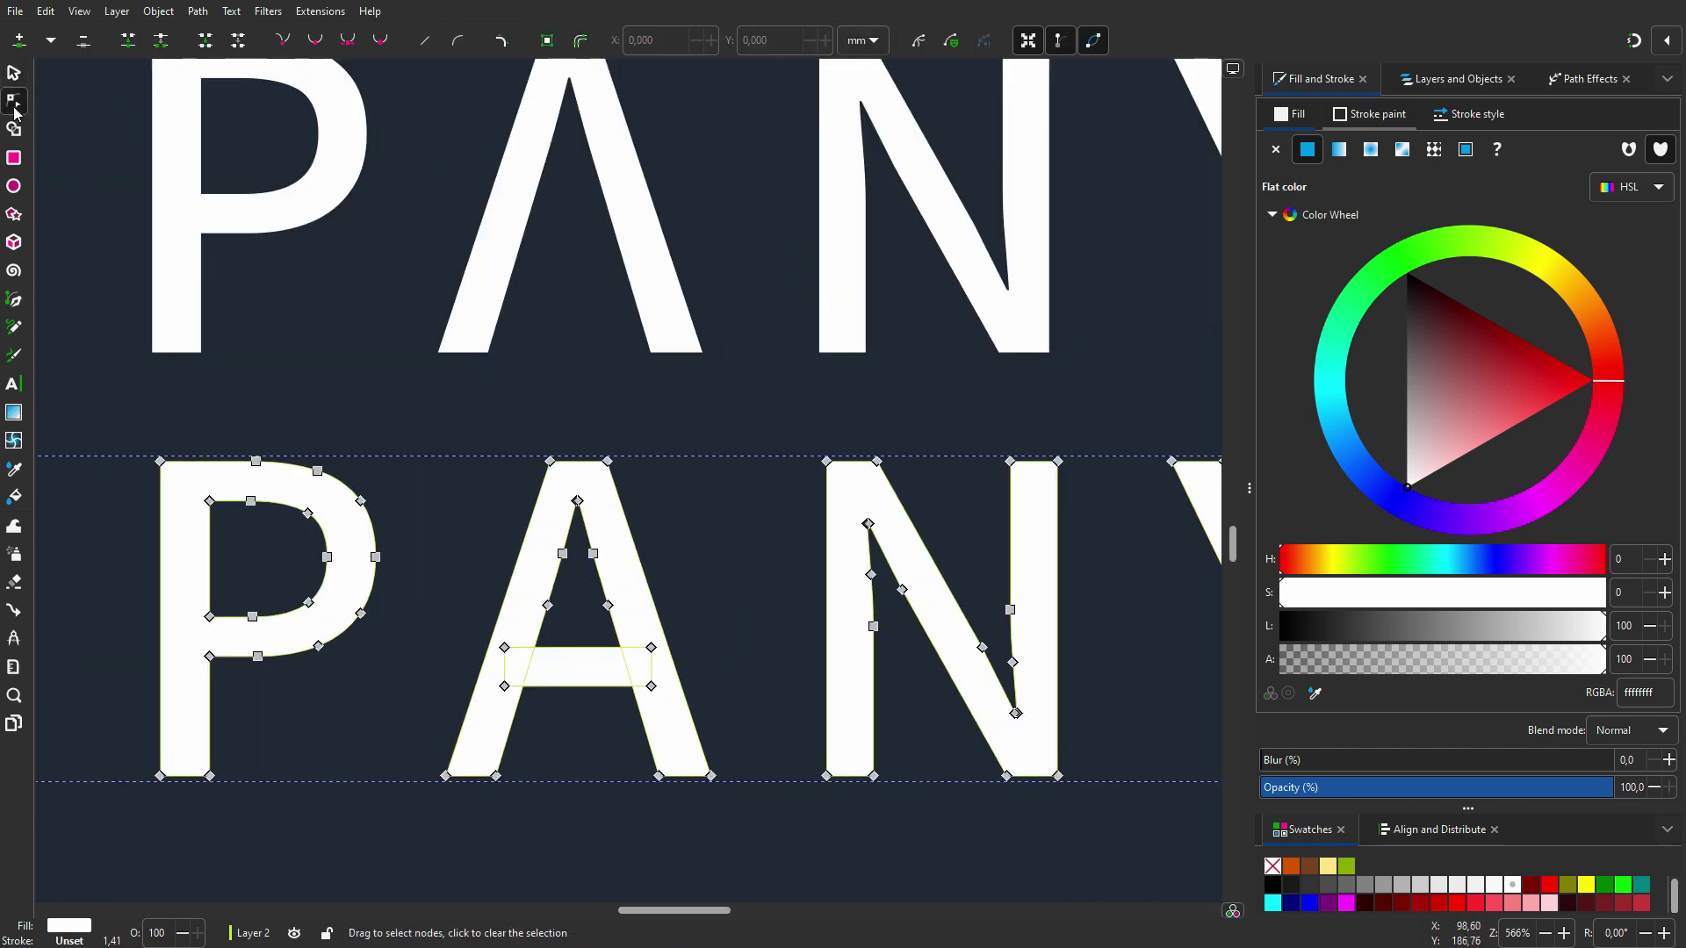
pyautogui.moveTo(482, 640); pyautogui.dragTo(696, 707)
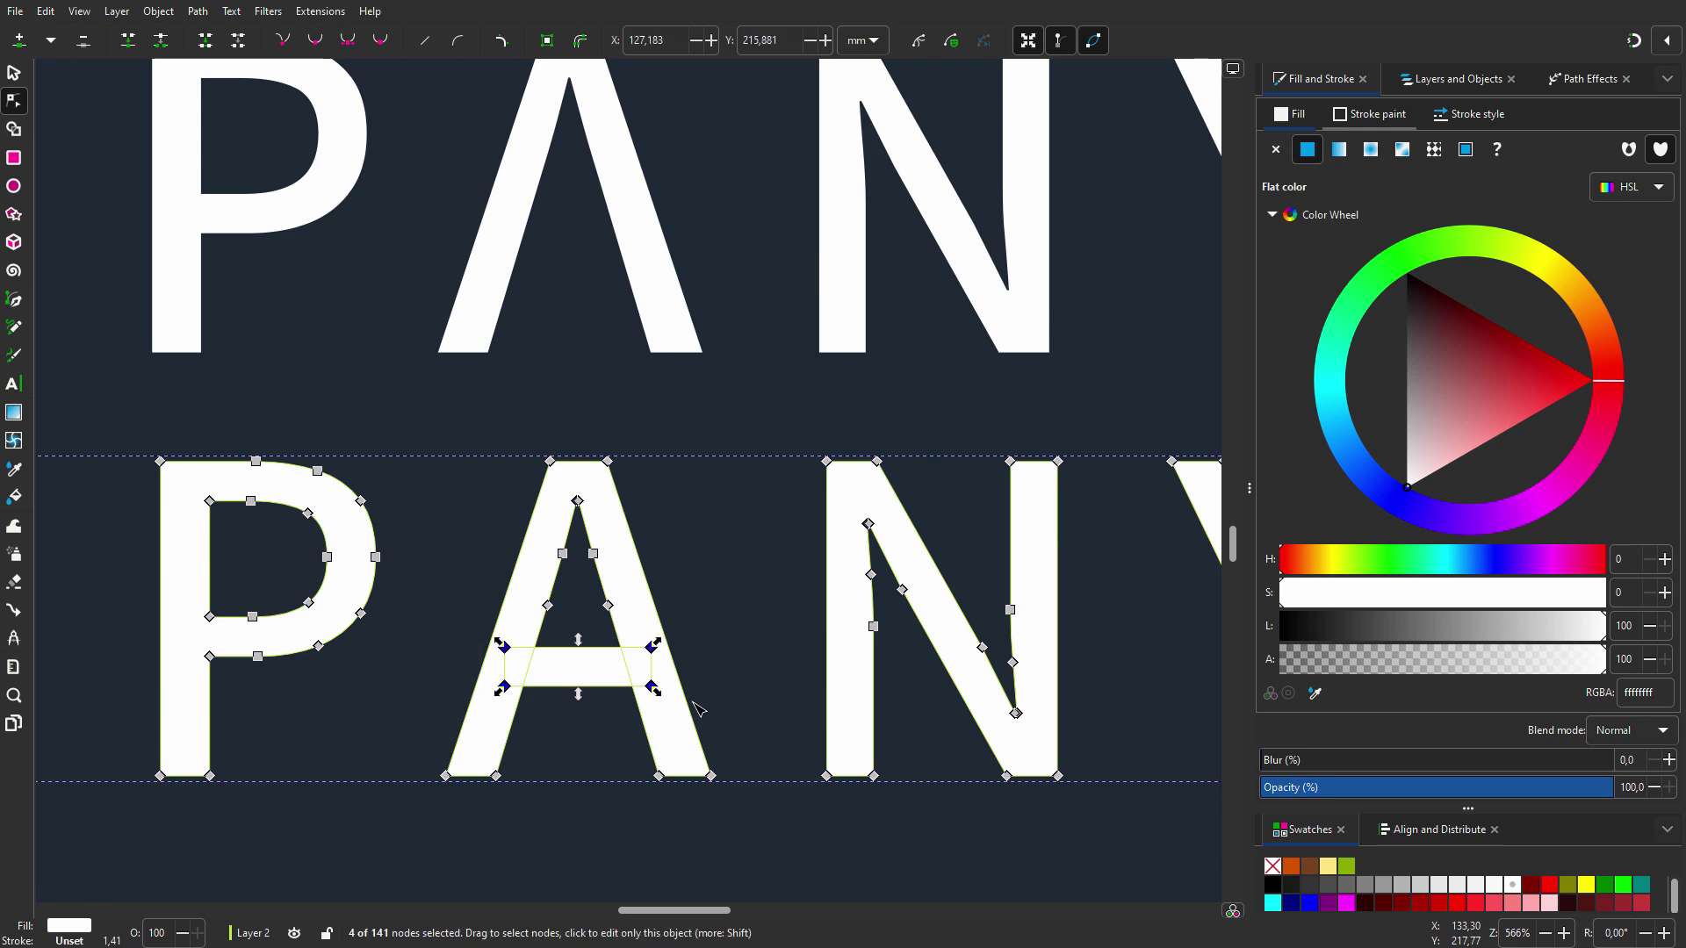
pyautogui.press('Delete')
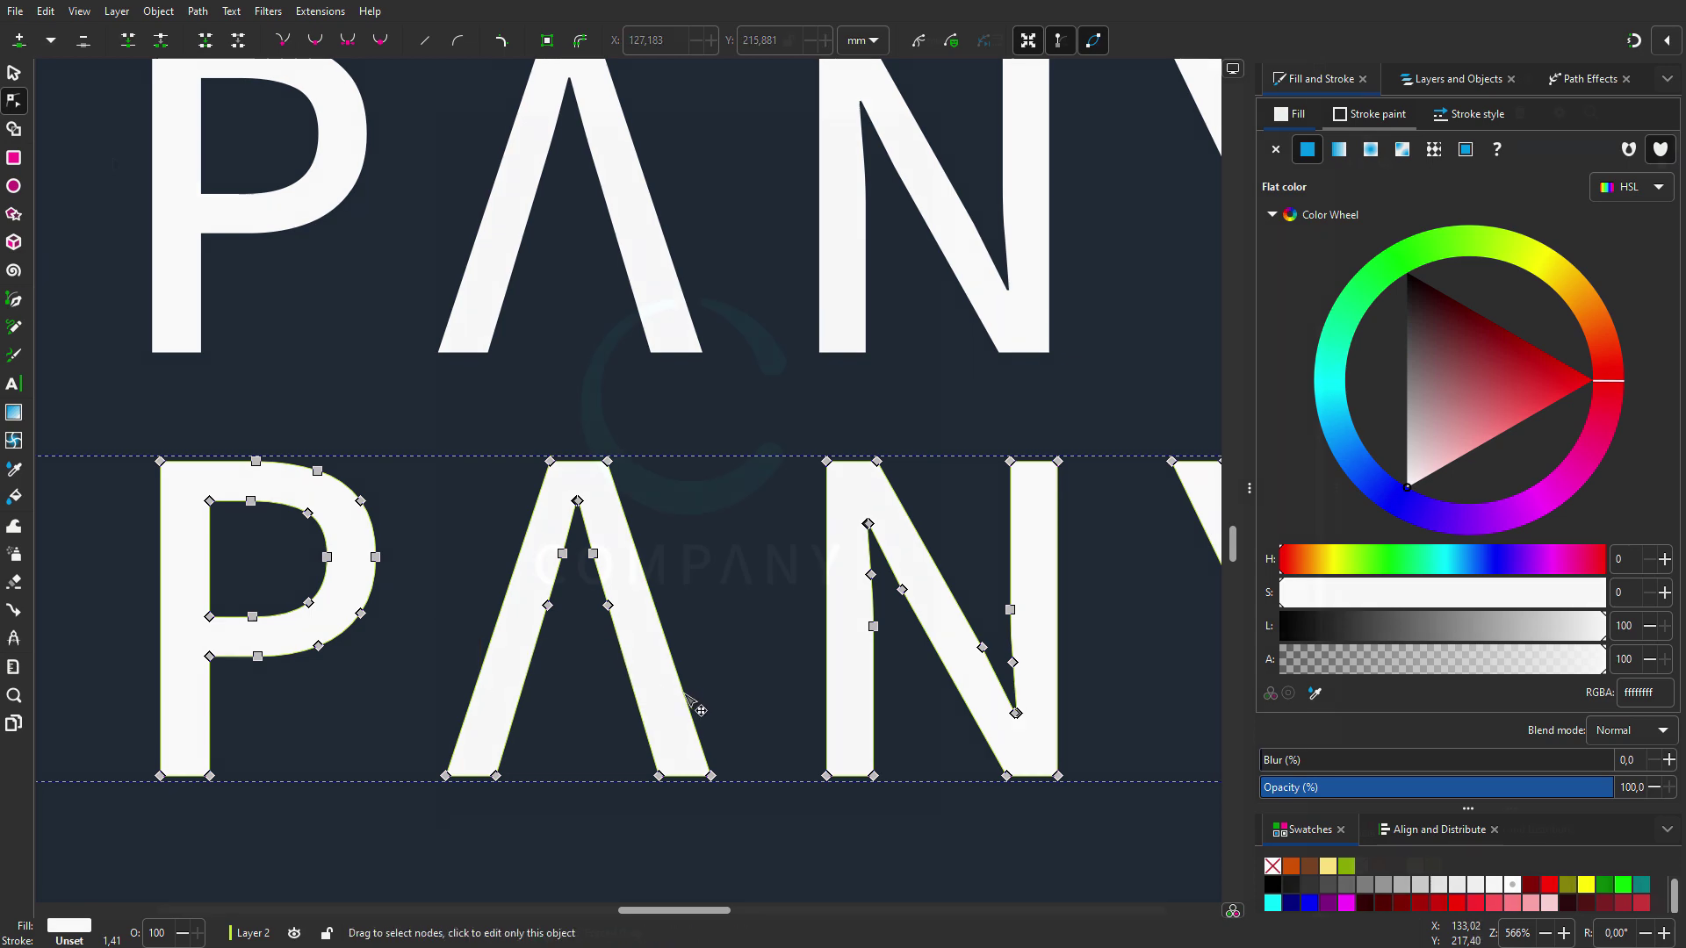